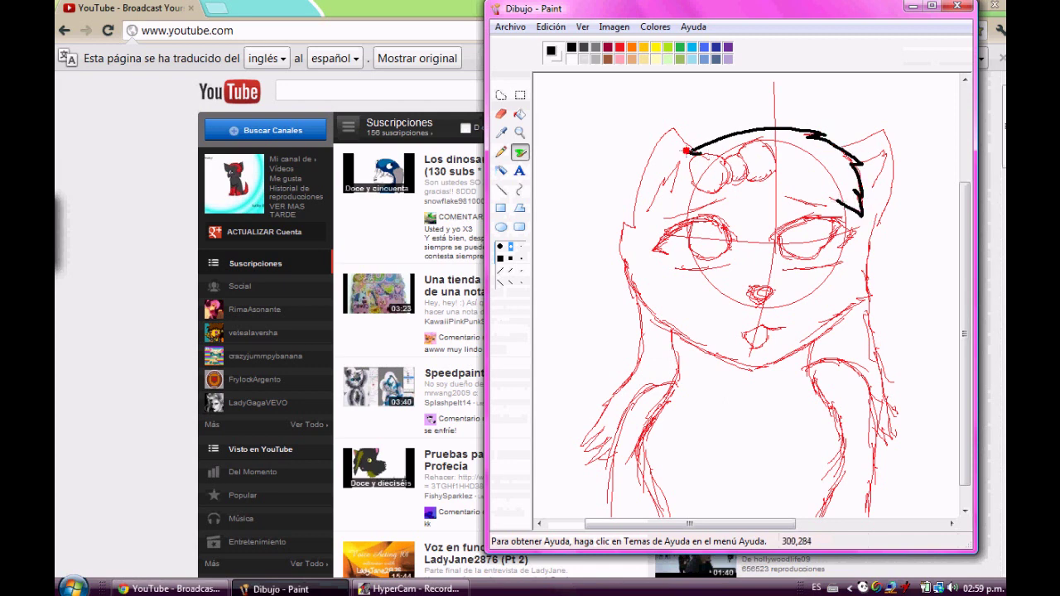
Step: Ink both ears with their inner fur lines and the left cheek in black over the red sketch
{"action": "key", "text": "ctrl"}
{"action": "mouse_move", "coordinate": [674, 128]}
{"action": "left_mouse_down"}
{"action": "mouse_move", "coordinate": [699, 151]}
{"action": "mouse_move", "coordinate": [673, 129]}
{"action": "mouse_move", "coordinate": [655, 147]}
{"action": "mouse_move", "coordinate": [633, 224]}
{"action": "mouse_move", "coordinate": [679, 190]}
{"action": "left_mouse_up"}
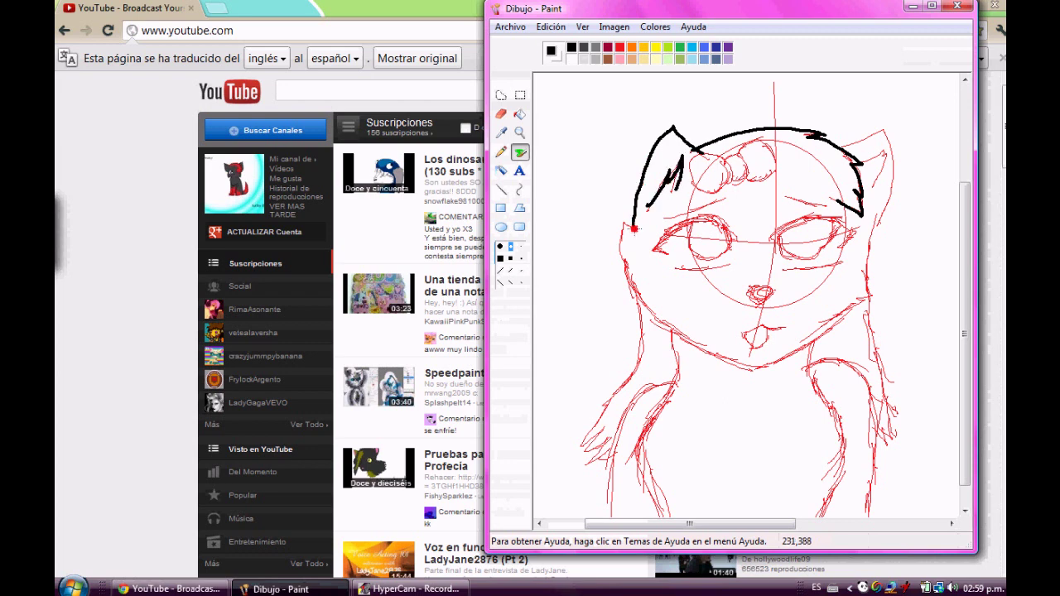
{"action": "mouse_move", "coordinate": [634, 229]}
{"action": "left_mouse_down"}
{"action": "mouse_move", "coordinate": [616, 242]}
{"action": "mouse_move", "coordinate": [656, 314]}
{"action": "left_mouse_up"}
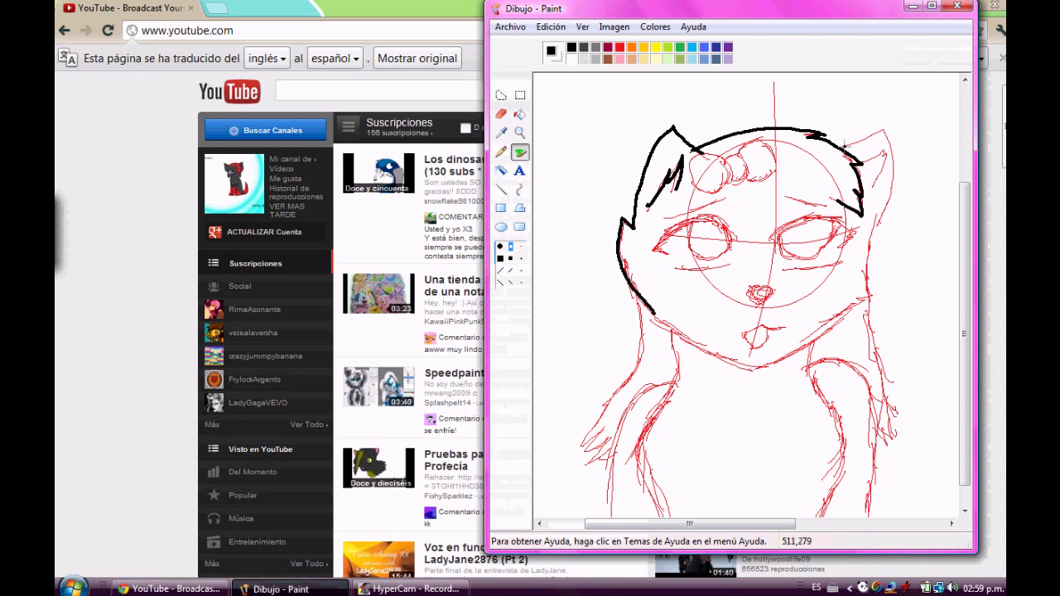
{"action": "mouse_move", "coordinate": [841, 148]}
{"action": "left_mouse_down"}
{"action": "mouse_move", "coordinate": [874, 131]}
{"action": "mouse_move", "coordinate": [892, 146]}
{"action": "mouse_move", "coordinate": [890, 193]}
{"action": "mouse_move", "coordinate": [868, 237]}
{"action": "left_mouse_up"}
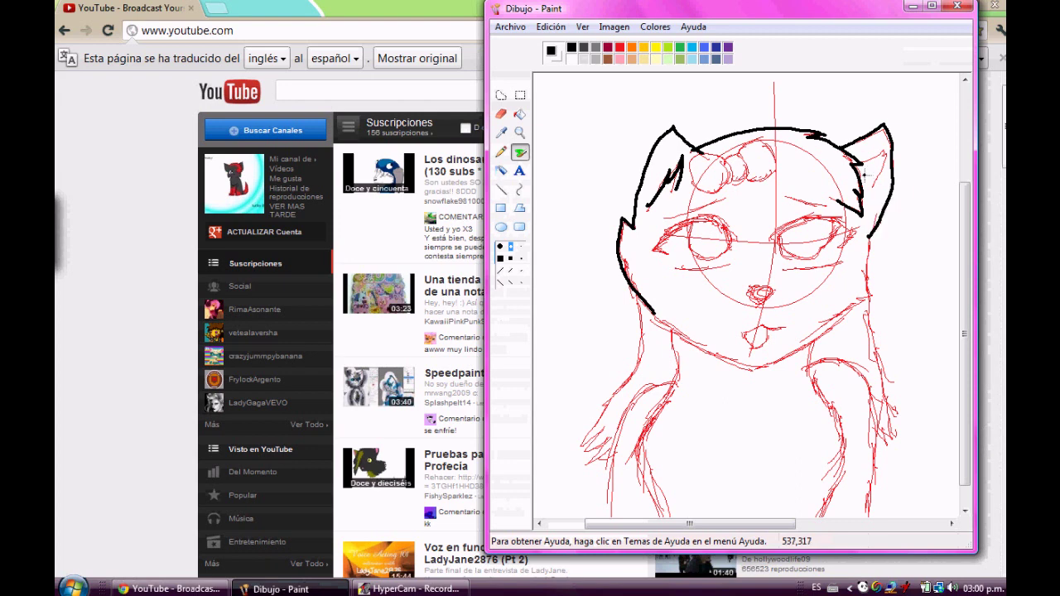
{"action": "mouse_move", "coordinate": [863, 174]}
{"action": "left_mouse_down"}
{"action": "mouse_move", "coordinate": [890, 144]}
{"action": "mouse_move", "coordinate": [880, 196]}
{"action": "left_mouse_up"}
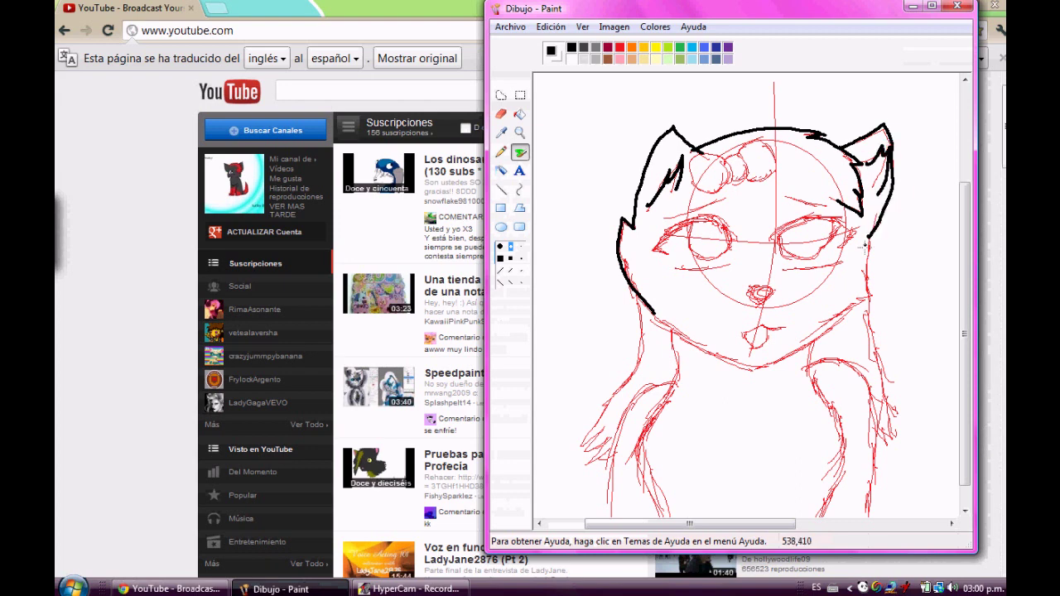
Step: Ink the right cheek tuft and the jawline down to the chin, undoing the first short stroke
{"action": "left_click_drag", "start_coordinate": [866, 245], "coordinate": [870, 234]}
{"action": "key", "text": "ctrl"}
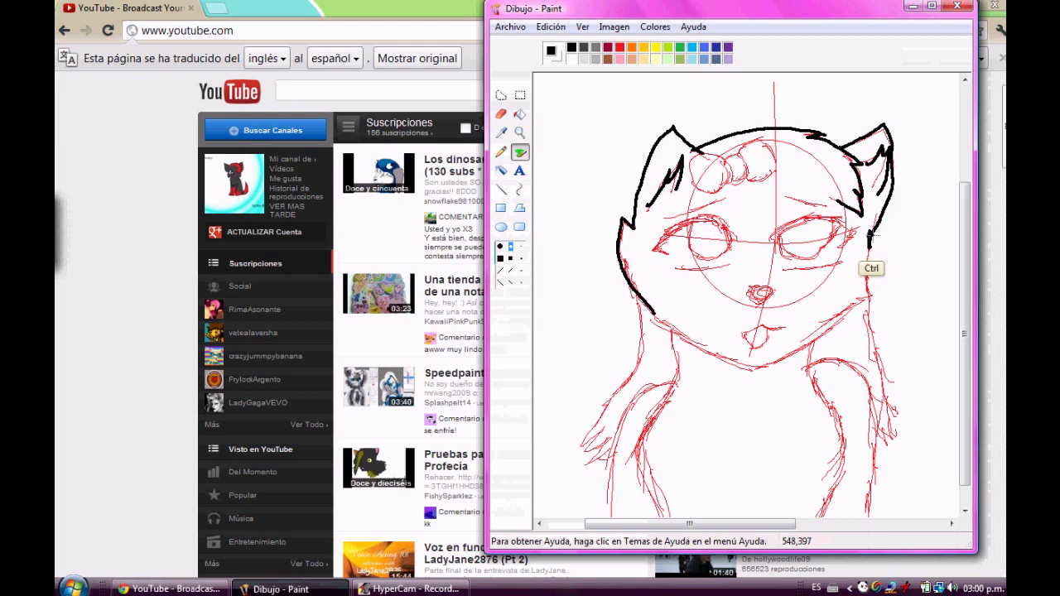
{"action": "key", "text": "ctrl+z"}
{"action": "mouse_move", "coordinate": [868, 235]}
{"action": "left_mouse_down"}
{"action": "mouse_move", "coordinate": [885, 241]}
{"action": "mouse_move", "coordinate": [858, 295]}
{"action": "mouse_move", "coordinate": [868, 296]}
{"action": "mouse_move", "coordinate": [795, 353]}
{"action": "mouse_move", "coordinate": [753, 370]}
{"action": "left_mouse_up"}
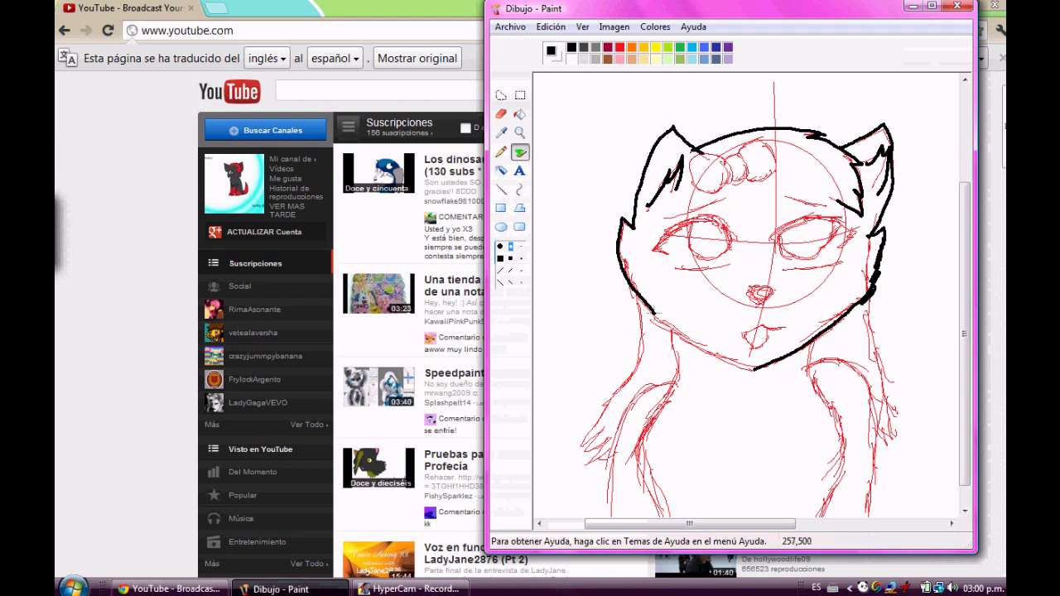
Step: Close the left jawline down to the chin using the Curve tool with the second-thickest line width
{"action": "left_click_drag", "start_coordinate": [639, 312], "coordinate": [678, 336]}
{"action": "key", "text": "ctrl+z"}
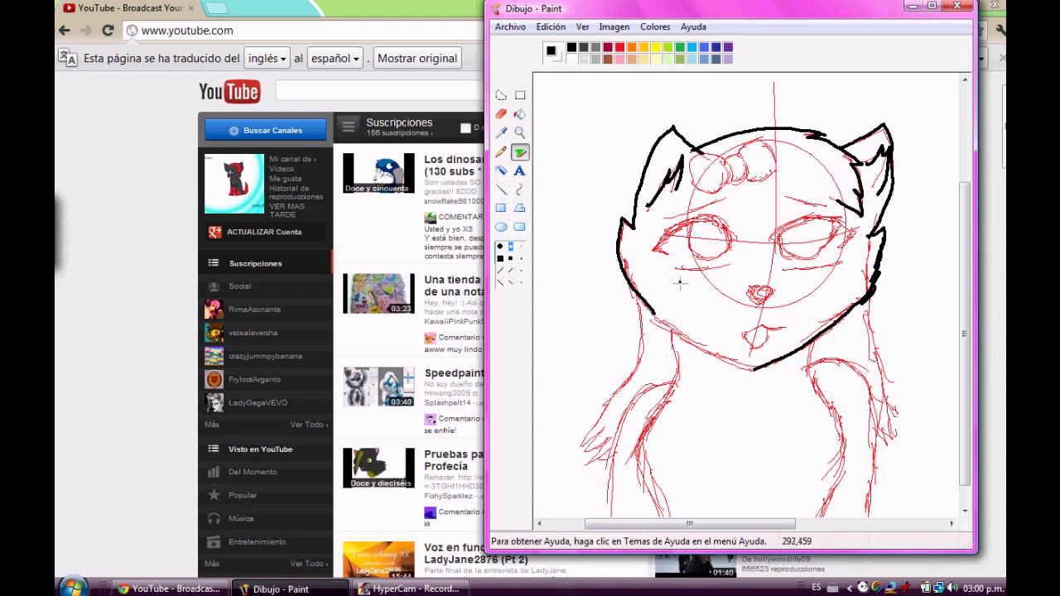
{"action": "left_click", "coordinate": [519, 189]}
{"action": "left_click", "coordinate": [514, 274]}
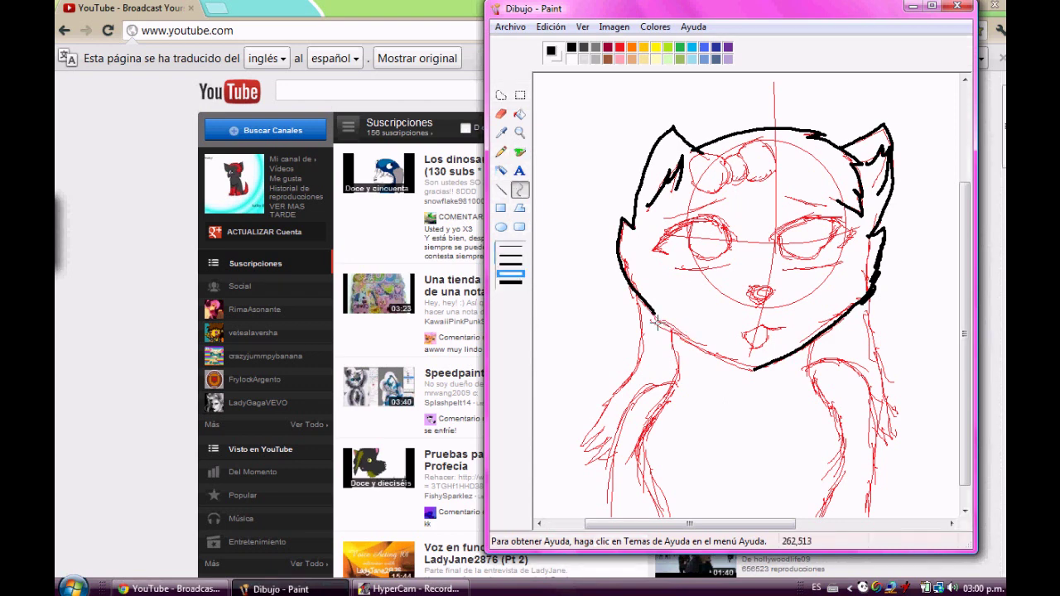
{"action": "left_click_drag", "start_coordinate": [652, 317], "coordinate": [714, 333]}
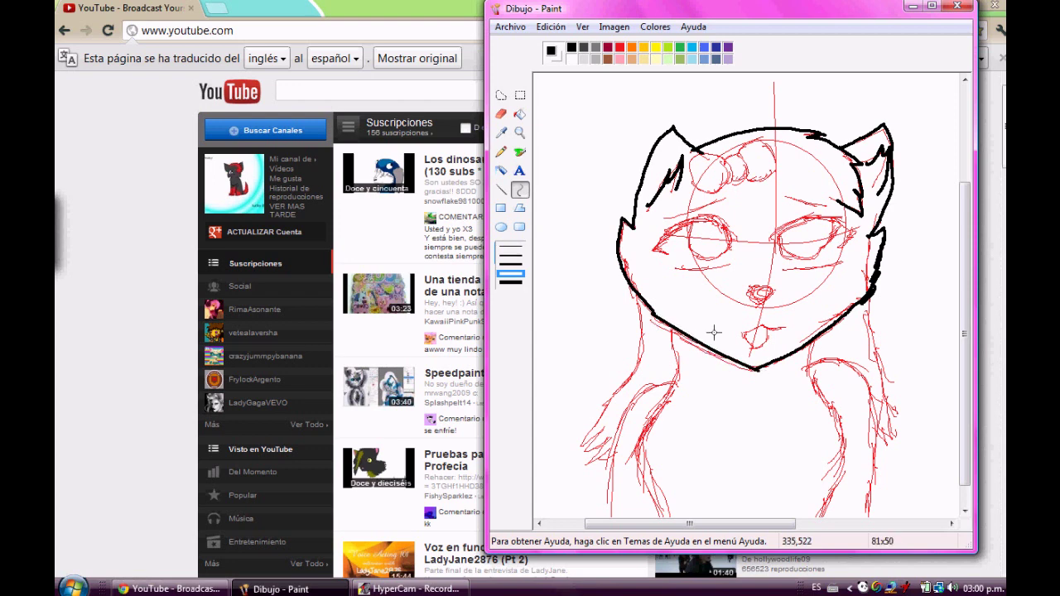
Step: Ink both sides of the neck and torso down to the canvas view's edge with the Brush tool
{"action": "left_click", "coordinate": [520, 152]}
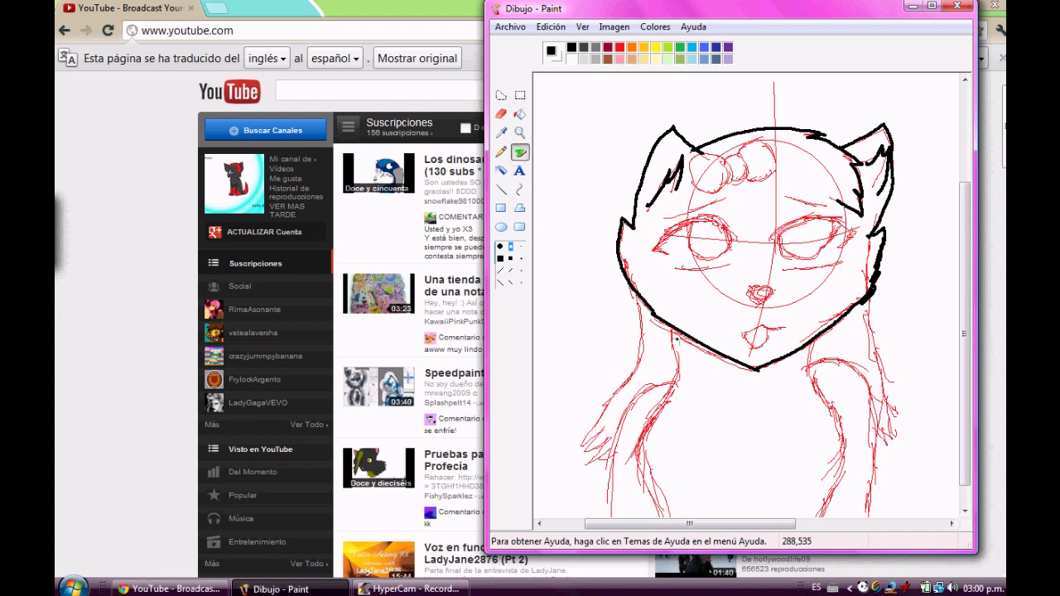
{"action": "mouse_move", "coordinate": [676, 340]}
{"action": "left_mouse_down"}
{"action": "mouse_move", "coordinate": [680, 375]}
{"action": "mouse_move", "coordinate": [642, 454]}
{"action": "mouse_move", "coordinate": [667, 527]}
{"action": "left_mouse_up"}
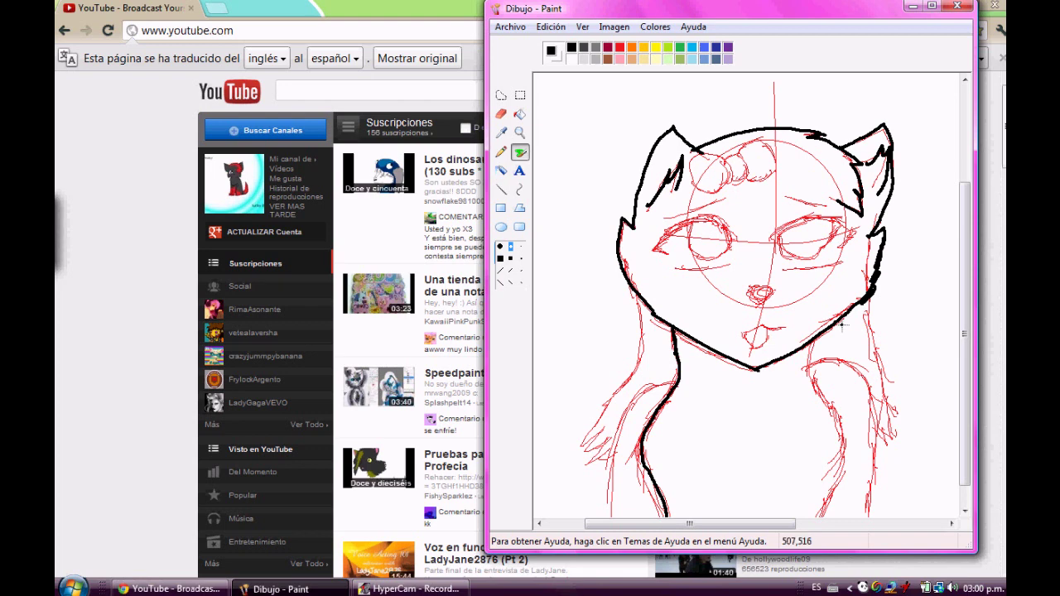
{"action": "mouse_move", "coordinate": [811, 338]}
{"action": "left_mouse_down"}
{"action": "mouse_move", "coordinate": [808, 372]}
{"action": "mouse_move", "coordinate": [834, 414]}
{"action": "mouse_move", "coordinate": [825, 479]}
{"action": "mouse_move", "coordinate": [799, 516]}
{"action": "left_mouse_up"}
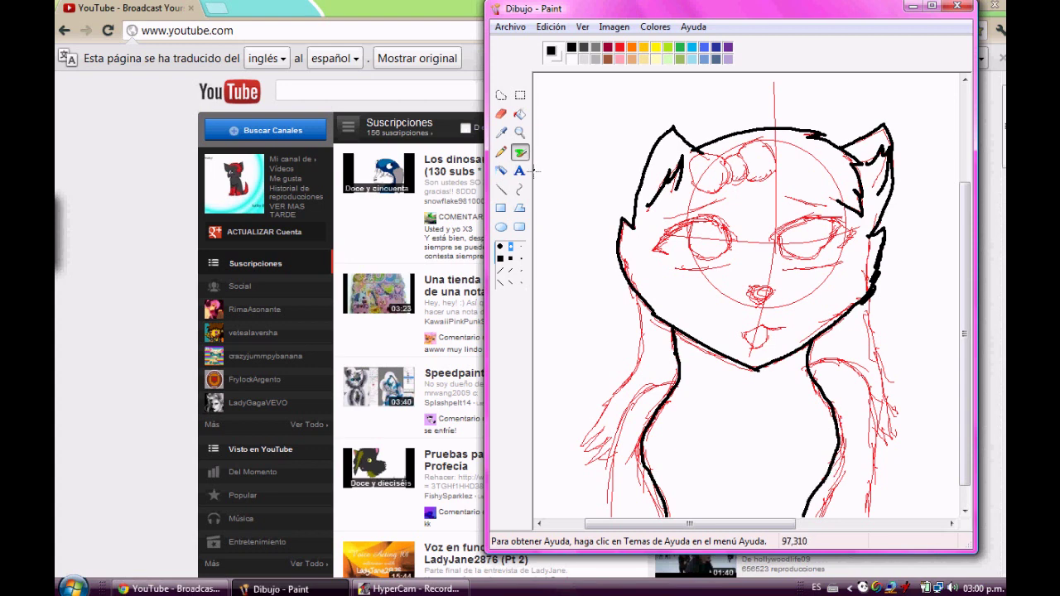
{"action": "mouse_move", "coordinate": [681, 377]}
{"action": "left_mouse_down"}
{"action": "mouse_move", "coordinate": [647, 391]}
{"action": "mouse_move", "coordinate": [607, 517]}
{"action": "left_mouse_up"}
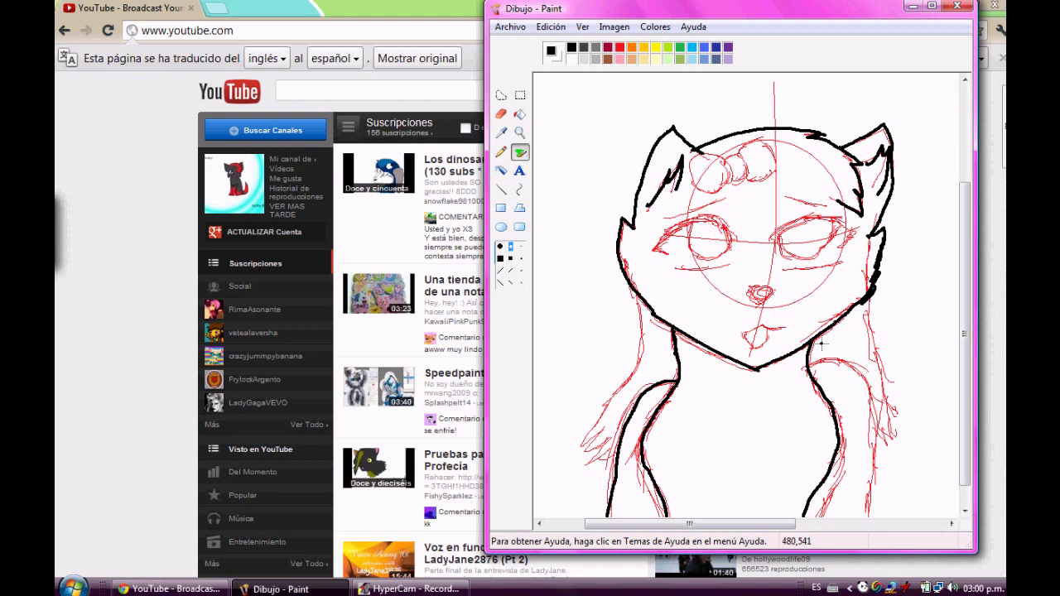
{"action": "left_click_drag", "start_coordinate": [802, 367], "coordinate": [858, 372]}
{"action": "key", "text": "ctrl+z"}
{"action": "key", "text": "ctrl+z"}
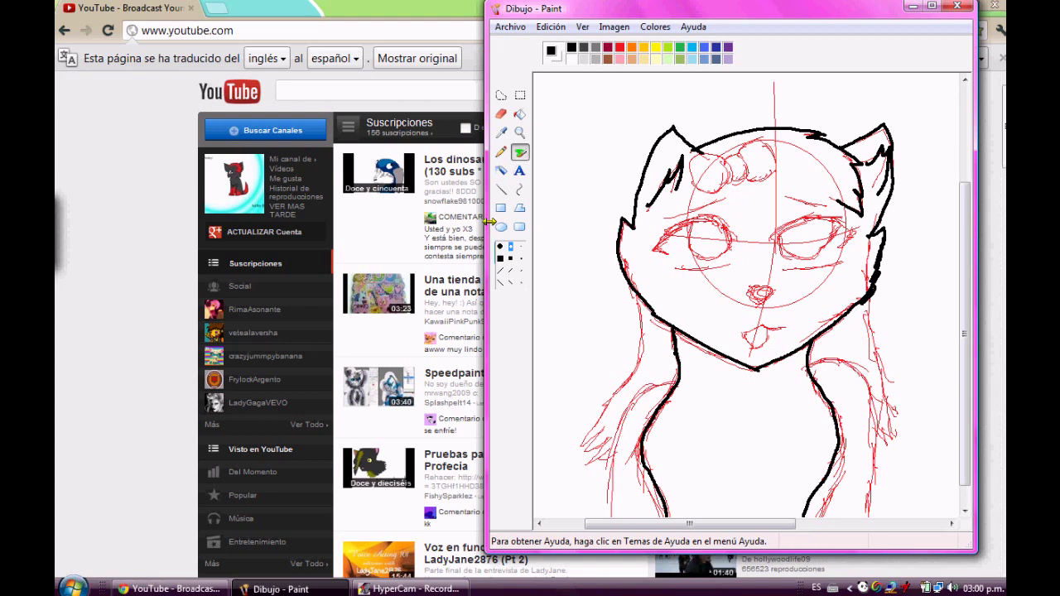
Step: Draw the outer shoulder and arm line on each side of the body with the Curve tool
{"action": "left_click", "coordinate": [519, 189]}
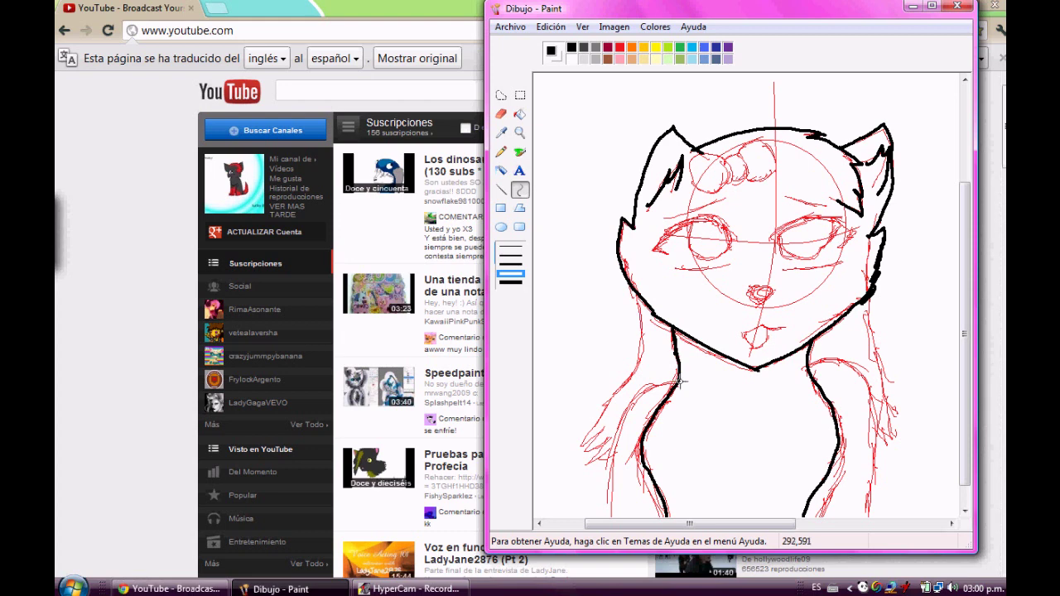
{"action": "left_click_drag", "start_coordinate": [679, 382], "coordinate": [610, 528]}
{"action": "left_click_drag", "start_coordinate": [687, 378], "coordinate": [613, 390]}
{"action": "left_click", "coordinate": [524, 193]}
{"action": "left_click_drag", "start_coordinate": [806, 365], "coordinate": [869, 330]}
Step: Ink the long hair locks hanging on both sides of the head with the Brush tool
{"action": "left_click", "coordinate": [520, 153]}
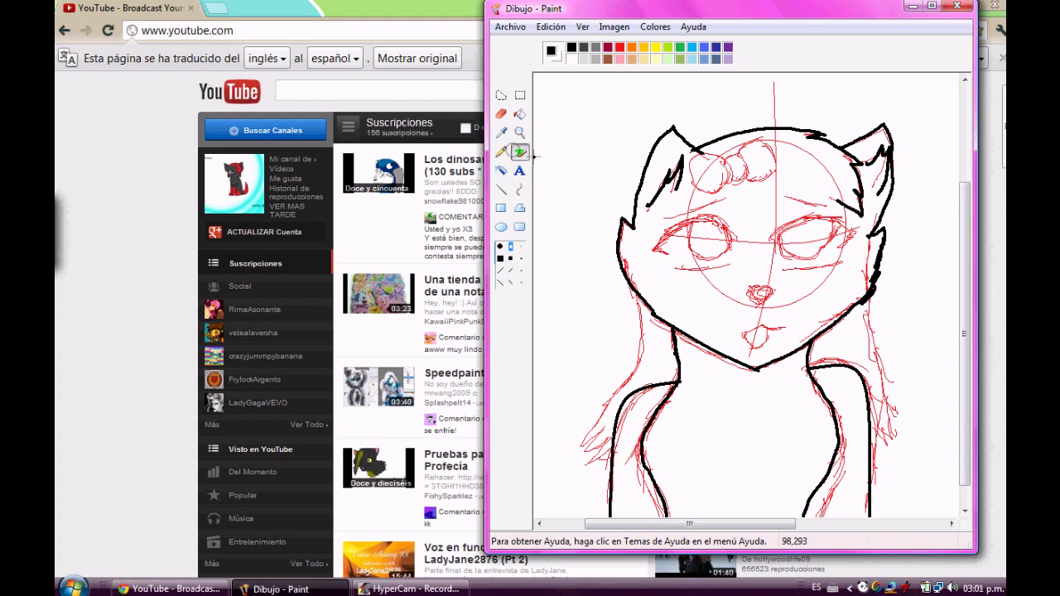
{"action": "mouse_move", "coordinate": [639, 294]}
{"action": "left_mouse_down"}
{"action": "mouse_move", "coordinate": [639, 331]}
{"action": "mouse_move", "coordinate": [575, 434]}
{"action": "mouse_move", "coordinate": [578, 464]}
{"action": "mouse_move", "coordinate": [610, 465]}
{"action": "left_mouse_up"}
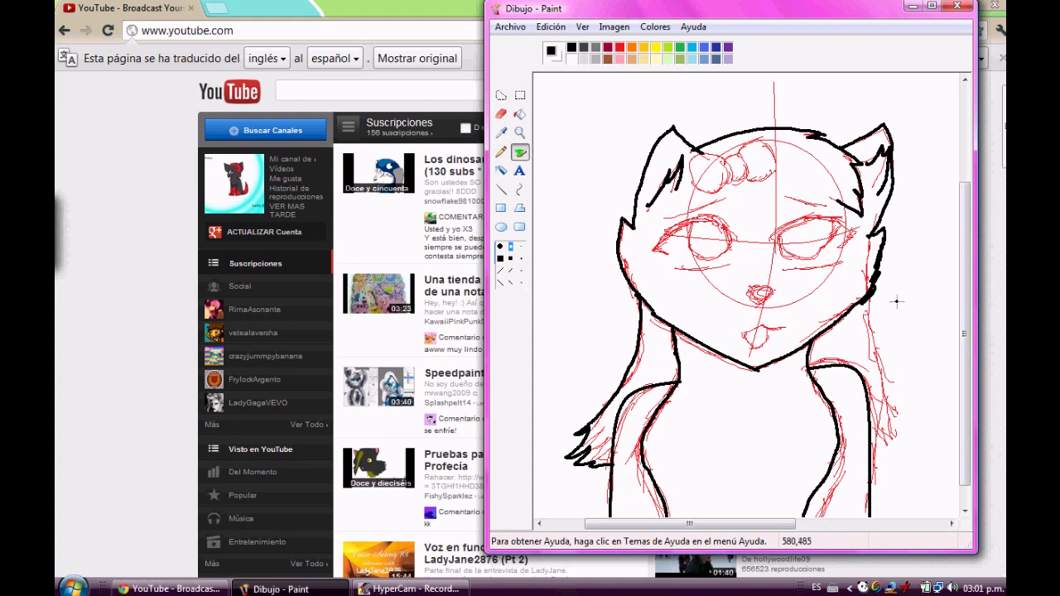
{"action": "mouse_move", "coordinate": [875, 295]}
{"action": "left_mouse_down"}
{"action": "mouse_move", "coordinate": [873, 321]}
{"action": "mouse_move", "coordinate": [868, 371]}
{"action": "left_mouse_up"}
Step: Ink the left eye's upper lid as a thick black line ending in the pointed outer corner
{"action": "left_click", "coordinate": [520, 133]}
{"action": "left_click", "coordinate": [749, 255]}
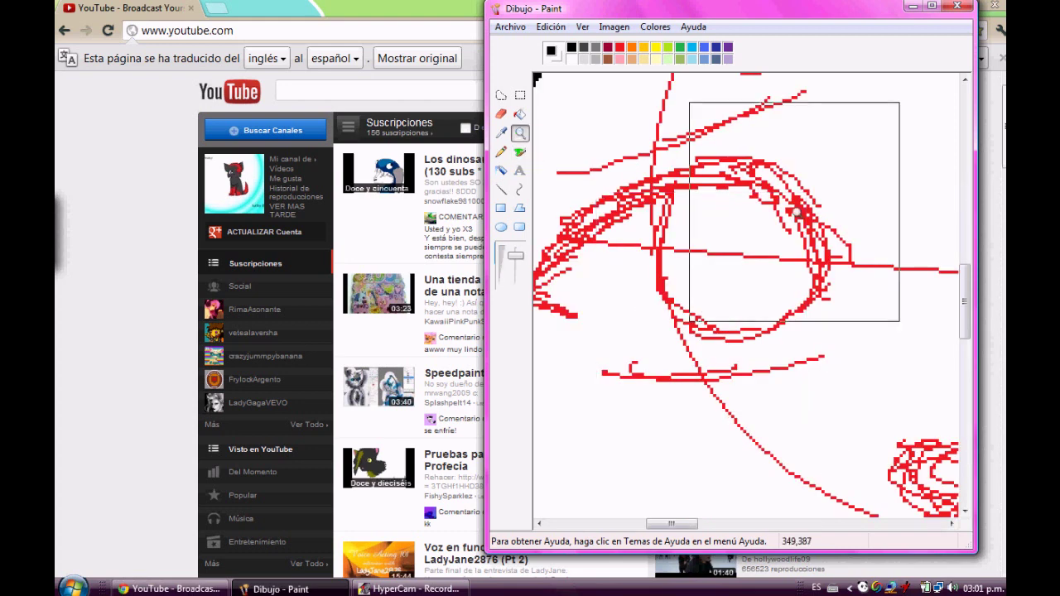
{"action": "left_click", "coordinate": [520, 152]}
{"action": "mouse_move", "coordinate": [752, 163]}
{"action": "left_mouse_down"}
{"action": "mouse_move", "coordinate": [688, 168]}
{"action": "mouse_move", "coordinate": [613, 201]}
{"action": "left_mouse_up"}
{"action": "left_click_drag", "start_coordinate": [671, 174], "coordinate": [561, 247]}
{"action": "left_click_drag", "start_coordinate": [672, 523], "coordinate": [646, 524]}
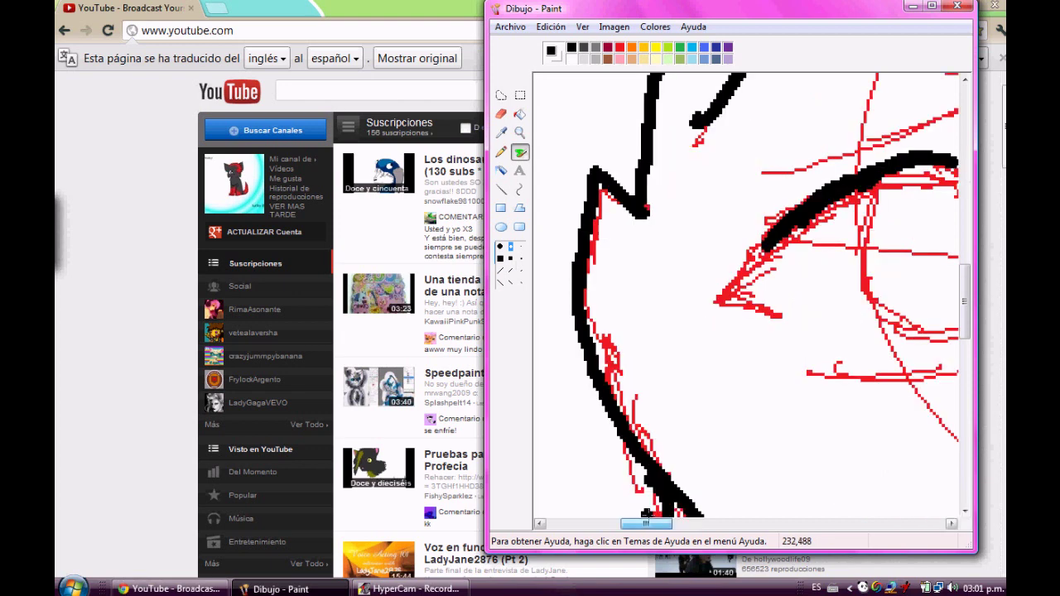
{"action": "mouse_move", "coordinate": [764, 246]}
{"action": "left_mouse_down"}
{"action": "mouse_move", "coordinate": [711, 298]}
{"action": "mouse_move", "coordinate": [783, 257]}
{"action": "mouse_move", "coordinate": [812, 215]}
{"action": "mouse_move", "coordinate": [894, 181]}
{"action": "left_mouse_up"}
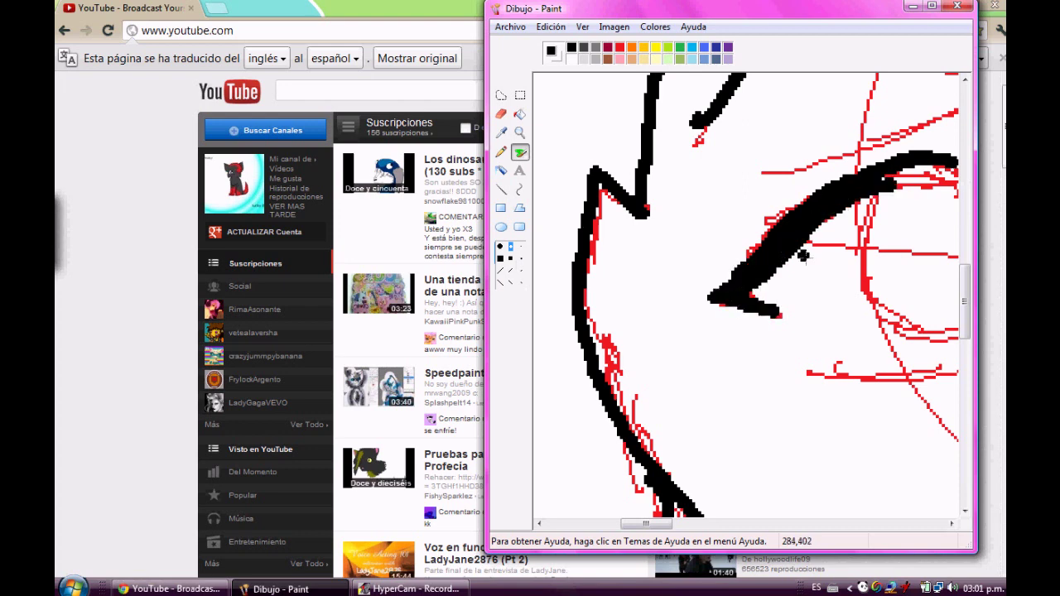
Step: Finish the left eye's thick upper lid, outline its round iris and ink the line beneath the eye
{"action": "left_click_drag", "start_coordinate": [657, 526], "coordinate": [684, 526]}
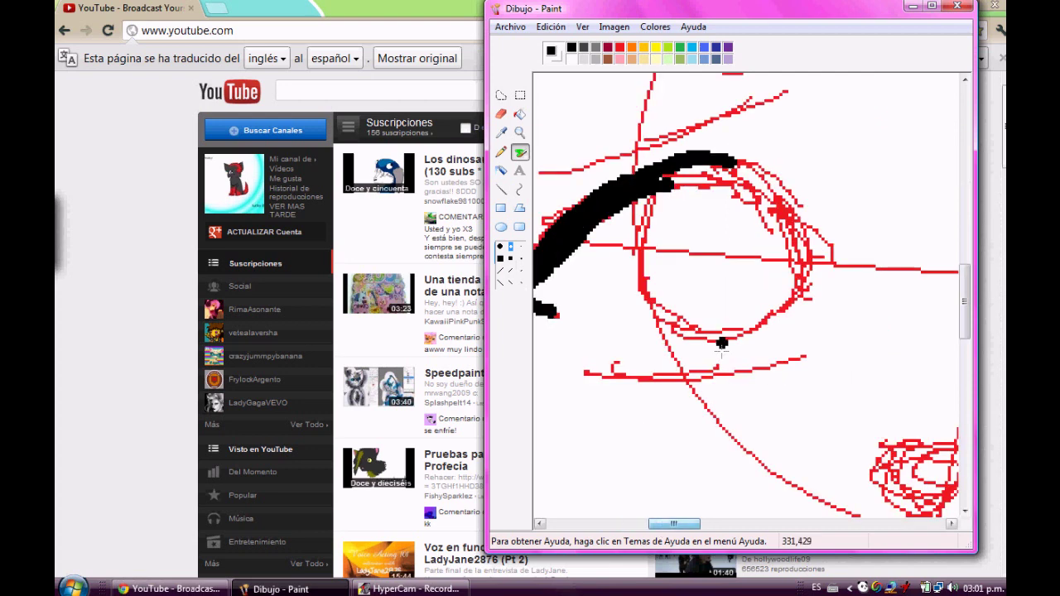
{"action": "mouse_move", "coordinate": [663, 184]}
{"action": "left_mouse_down"}
{"action": "mouse_move", "coordinate": [734, 178]}
{"action": "mouse_move", "coordinate": [727, 171]}
{"action": "mouse_move", "coordinate": [810, 247]}
{"action": "mouse_move", "coordinate": [751, 170]}
{"action": "mouse_move", "coordinate": [798, 222]}
{"action": "left_mouse_up"}
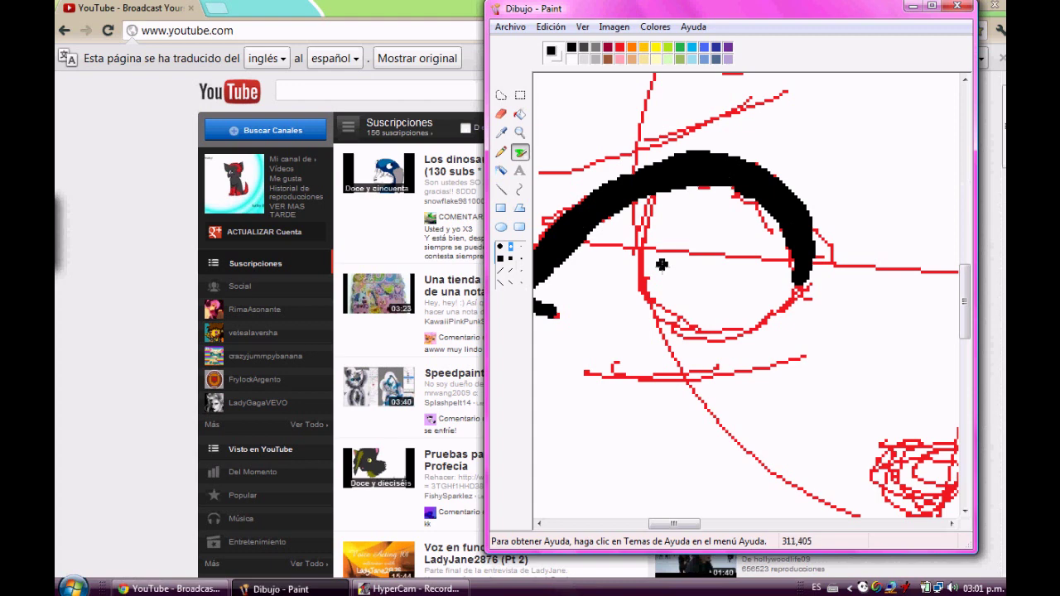
{"action": "mouse_move", "coordinate": [640, 199]}
{"action": "left_mouse_down"}
{"action": "mouse_move", "coordinate": [666, 302]}
{"action": "mouse_move", "coordinate": [752, 316]}
{"action": "mouse_move", "coordinate": [795, 278]}
{"action": "left_mouse_up"}
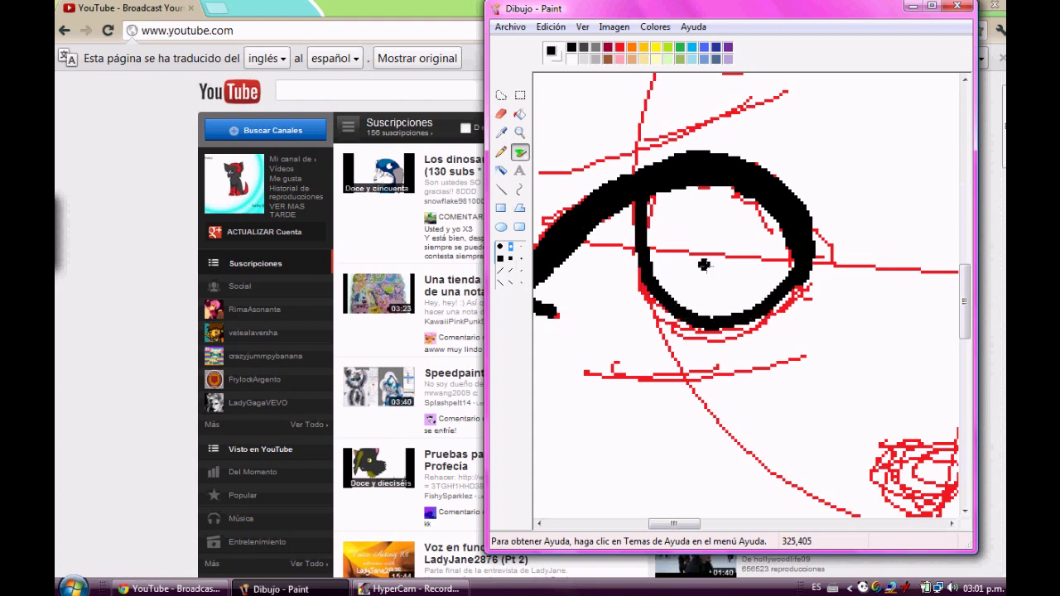
{"action": "key", "text": "ctrl+z"}
{"action": "mouse_move", "coordinate": [638, 201]}
{"action": "left_mouse_down"}
{"action": "mouse_move", "coordinate": [641, 287]}
{"action": "mouse_move", "coordinate": [722, 338]}
{"action": "mouse_move", "coordinate": [808, 280]}
{"action": "left_mouse_up"}
{"action": "mouse_move", "coordinate": [580, 374]}
{"action": "left_mouse_down"}
{"action": "mouse_move", "coordinate": [644, 384]}
{"action": "mouse_move", "coordinate": [808, 352]}
{"action": "left_mouse_up"}
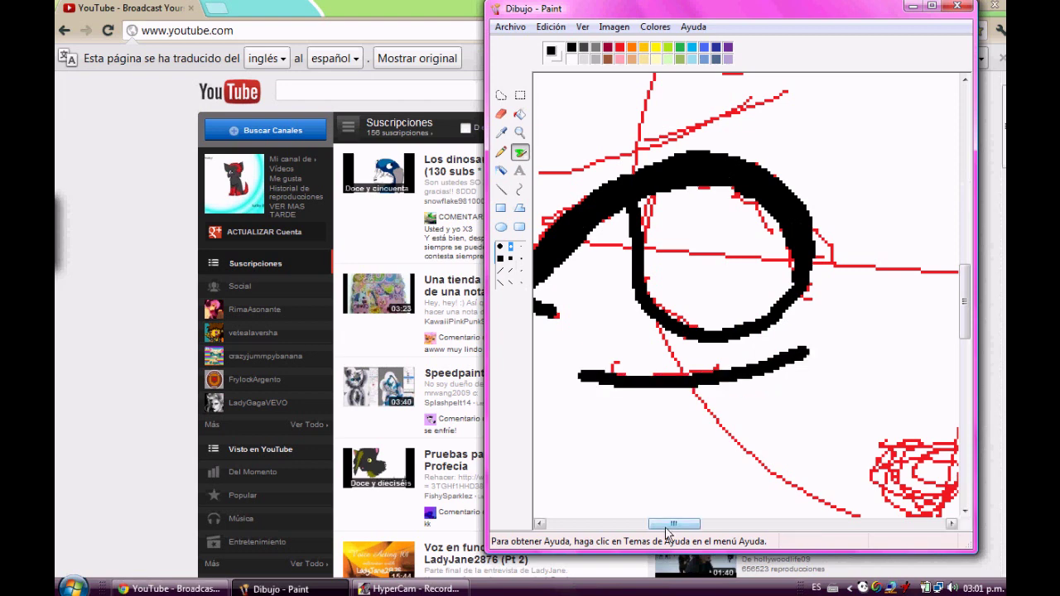
Step: Ink and thicken the right eye's upper lid, including its pointed outer corner
{"action": "left_click_drag", "start_coordinate": [668, 531], "coordinate": [711, 527]}
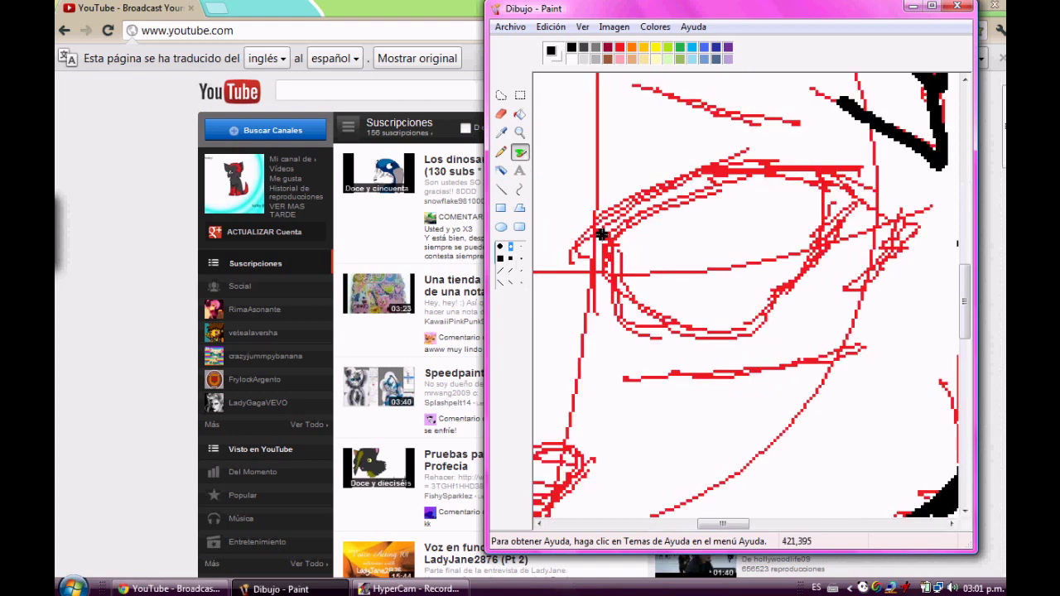
{"action": "mouse_move", "coordinate": [586, 250]}
{"action": "left_mouse_down"}
{"action": "mouse_move", "coordinate": [675, 182]}
{"action": "mouse_move", "coordinate": [769, 169]}
{"action": "mouse_move", "coordinate": [851, 177]}
{"action": "mouse_move", "coordinate": [912, 230]}
{"action": "mouse_move", "coordinate": [874, 269]}
{"action": "mouse_move", "coordinate": [907, 242]}
{"action": "left_mouse_up"}
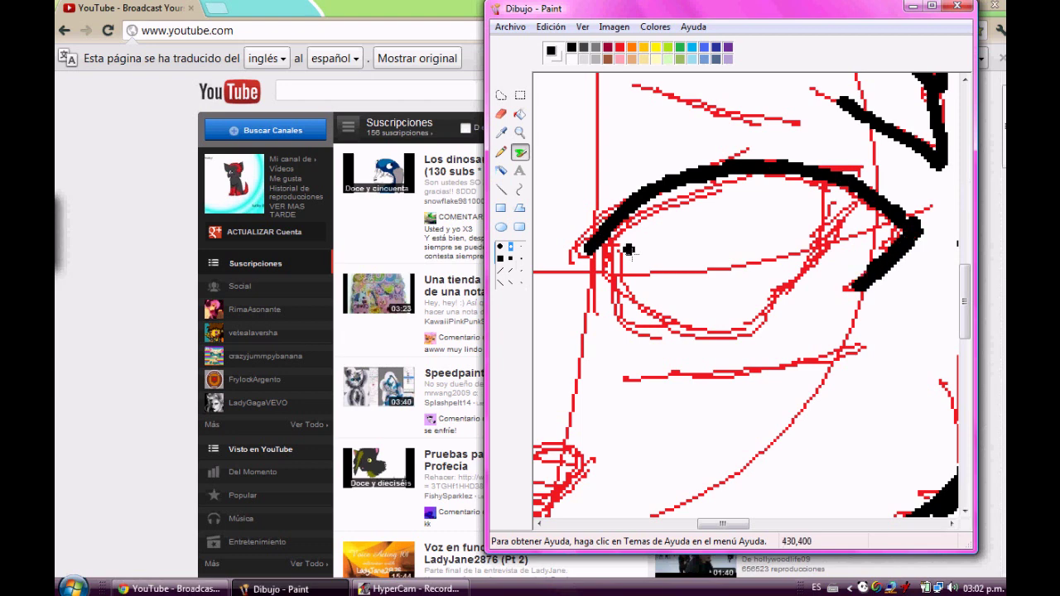
{"action": "mouse_move", "coordinate": [580, 253]}
{"action": "left_mouse_down"}
{"action": "mouse_move", "coordinate": [648, 200]}
{"action": "mouse_move", "coordinate": [747, 177]}
{"action": "mouse_move", "coordinate": [873, 210]}
{"action": "mouse_move", "coordinate": [883, 262]}
{"action": "mouse_move", "coordinate": [923, 238]}
{"action": "left_mouse_up"}
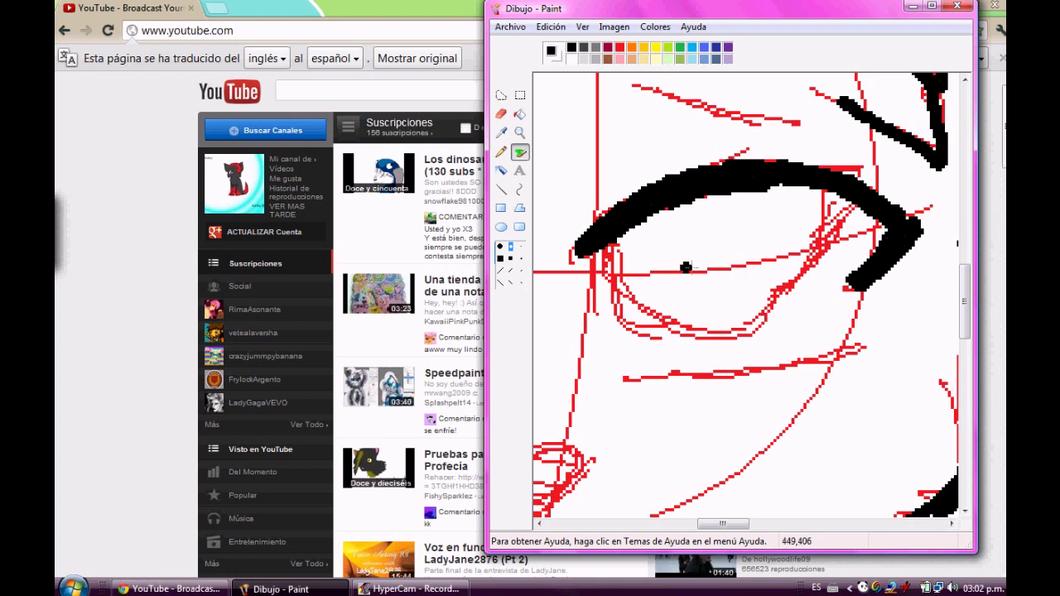
Step: Outline the right eye's iris from the inner corner up to the lid and ink the line beneath the eye
{"action": "left_click_drag", "start_coordinate": [605, 250], "coordinate": [614, 277]}
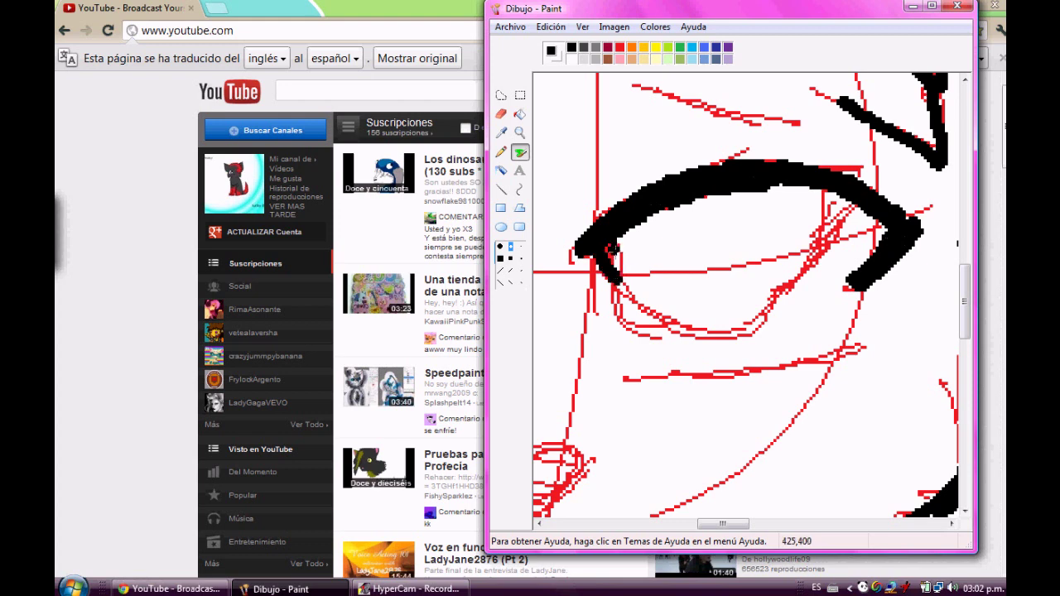
{"action": "key", "text": "ctrl+z"}
{"action": "left_click_drag", "start_coordinate": [577, 250], "coordinate": [607, 281]}
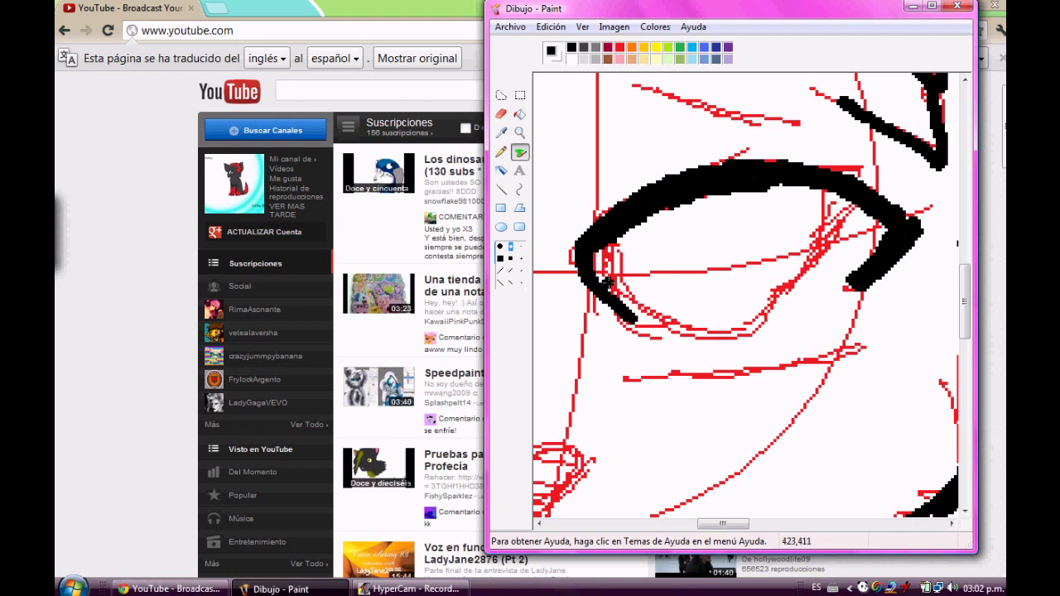
{"action": "key", "text": "ctrl+z"}
{"action": "left_click", "coordinate": [591, 276]}
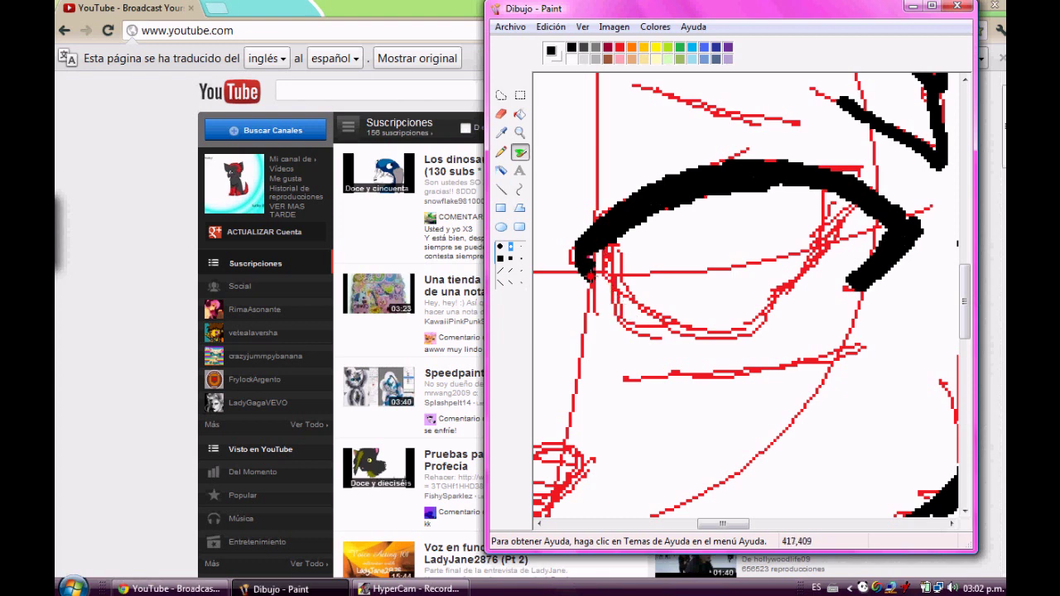
{"action": "mouse_move", "coordinate": [588, 275]}
{"action": "left_mouse_down"}
{"action": "mouse_move", "coordinate": [627, 316]}
{"action": "mouse_move", "coordinate": [693, 337]}
{"action": "mouse_move", "coordinate": [761, 292]}
{"action": "mouse_move", "coordinate": [775, 185]}
{"action": "left_mouse_up"}
{"action": "left_click_drag", "start_coordinate": [624, 384], "coordinate": [856, 352]}
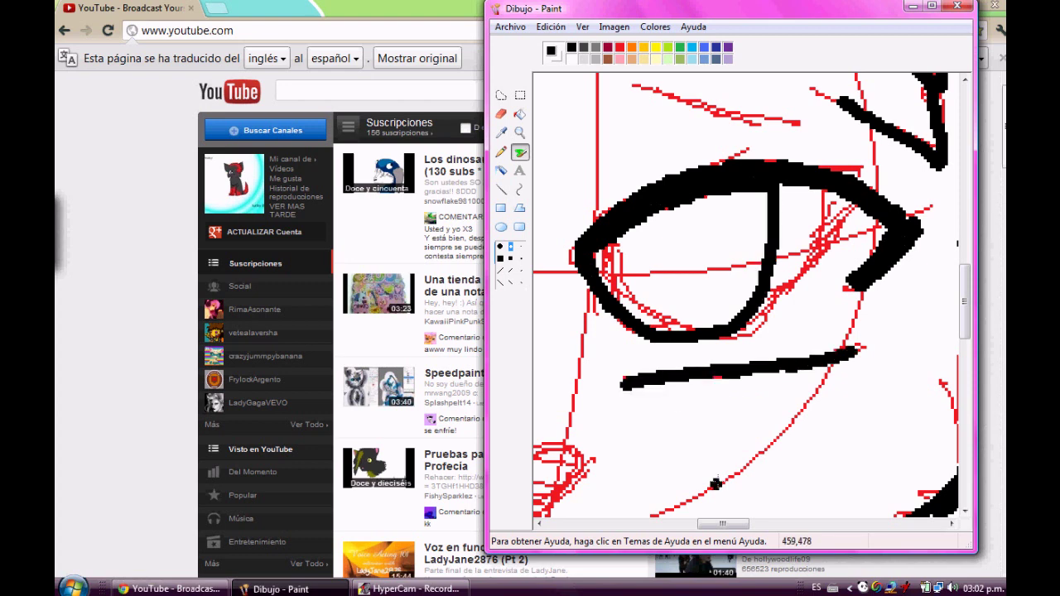
Step: Outline the small rounded triangular nose in black over the red sketch
{"action": "left_click_drag", "start_coordinate": [722, 523], "coordinate": [696, 524]}
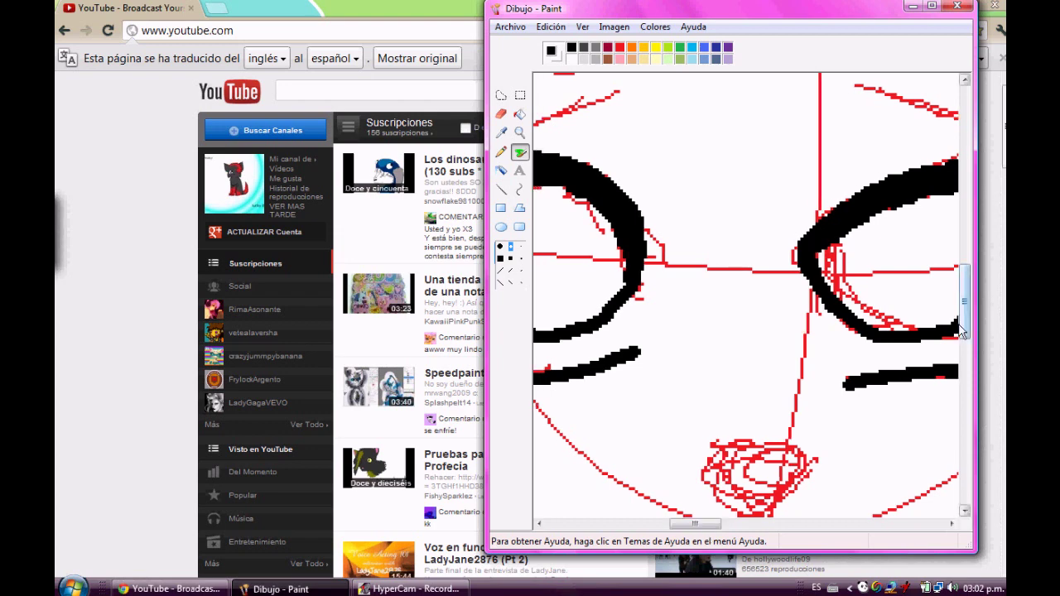
{"action": "left_click_drag", "start_coordinate": [962, 331], "coordinate": [962, 357]}
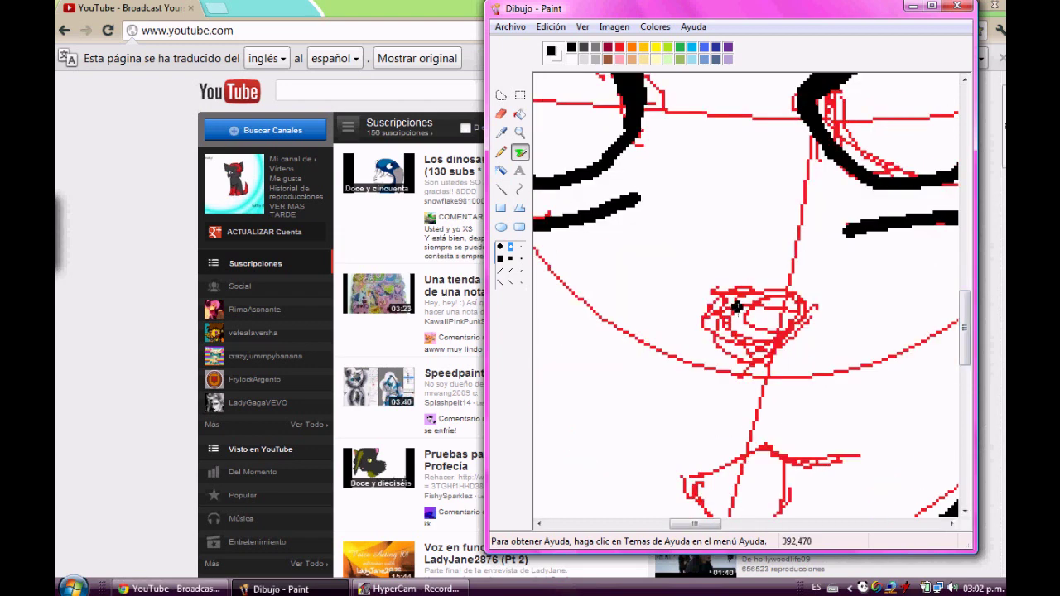
{"action": "mouse_move", "coordinate": [736, 307]}
{"action": "left_mouse_down"}
{"action": "mouse_move", "coordinate": [798, 326]}
{"action": "mouse_move", "coordinate": [769, 356]}
{"action": "left_mouse_up"}
{"action": "left_click_drag", "start_coordinate": [721, 308], "coordinate": [769, 356]}
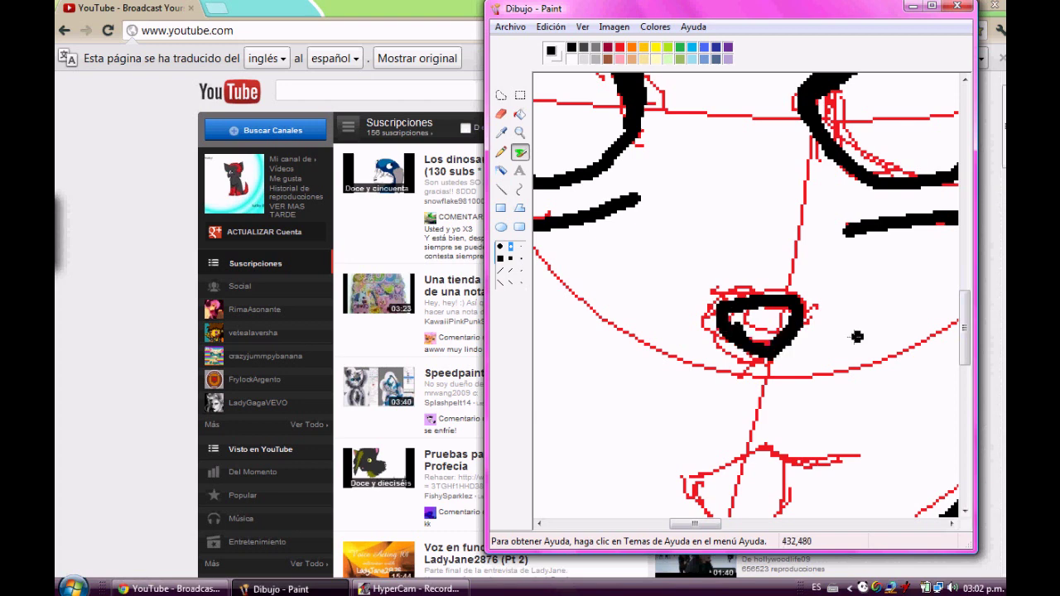
Step: Ink the curved mouth line and the tongue hanging below it, including the tongue's centre line, in black
{"action": "left_click_drag", "start_coordinate": [967, 344], "coordinate": [967, 362]}
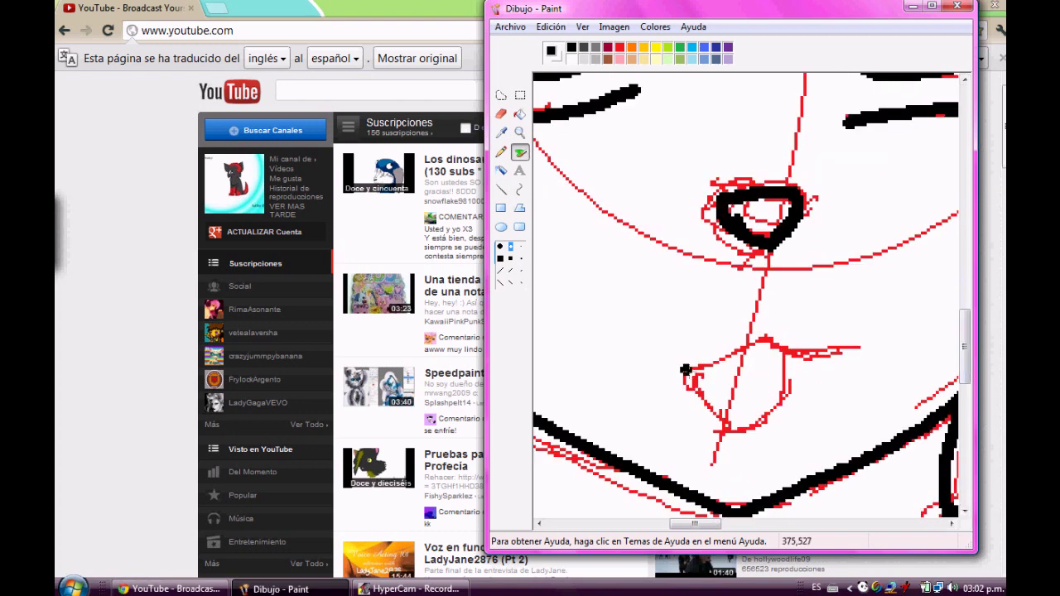
{"action": "mouse_move", "coordinate": [686, 371]}
{"action": "left_mouse_down"}
{"action": "mouse_move", "coordinate": [757, 333]}
{"action": "mouse_move", "coordinate": [847, 352]}
{"action": "left_mouse_up"}
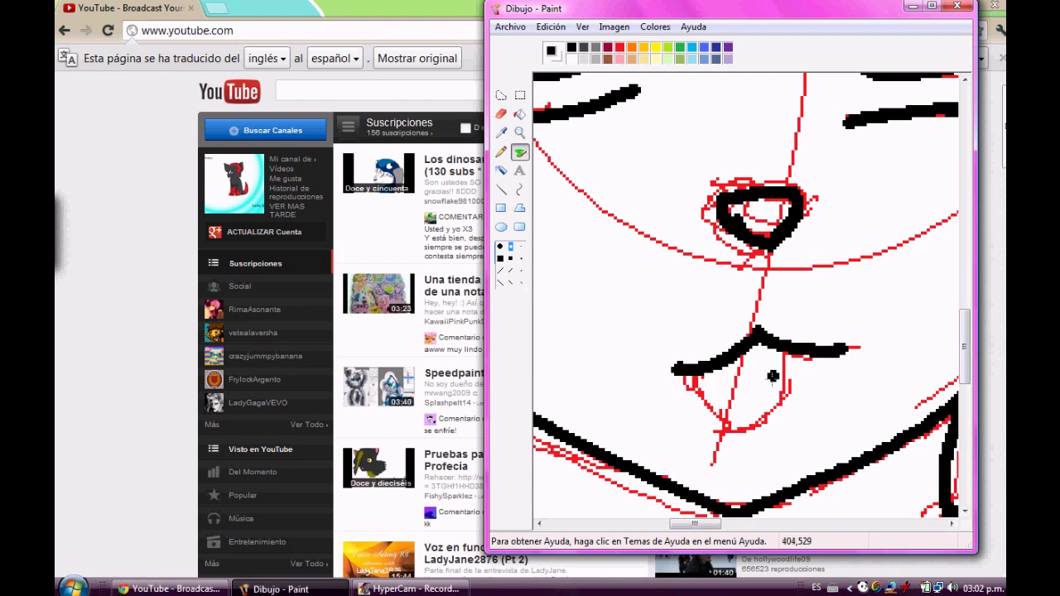
{"action": "mouse_move", "coordinate": [688, 383]}
{"action": "left_mouse_down"}
{"action": "mouse_move", "coordinate": [785, 401]}
{"action": "mouse_move", "coordinate": [791, 354]}
{"action": "mouse_move", "coordinate": [749, 405]}
{"action": "left_mouse_up"}
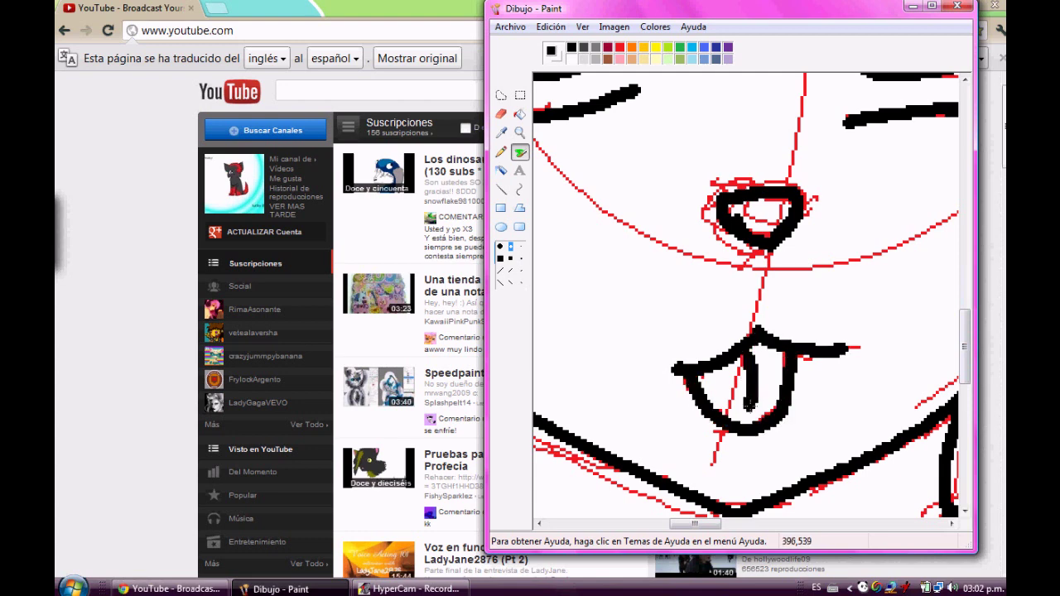
Step: Outline the bow on the forehead in black with the Brush, covering both rounded loops and the knot between them
{"action": "left_click", "coordinate": [519, 135]}
{"action": "left_click", "coordinate": [517, 265]}
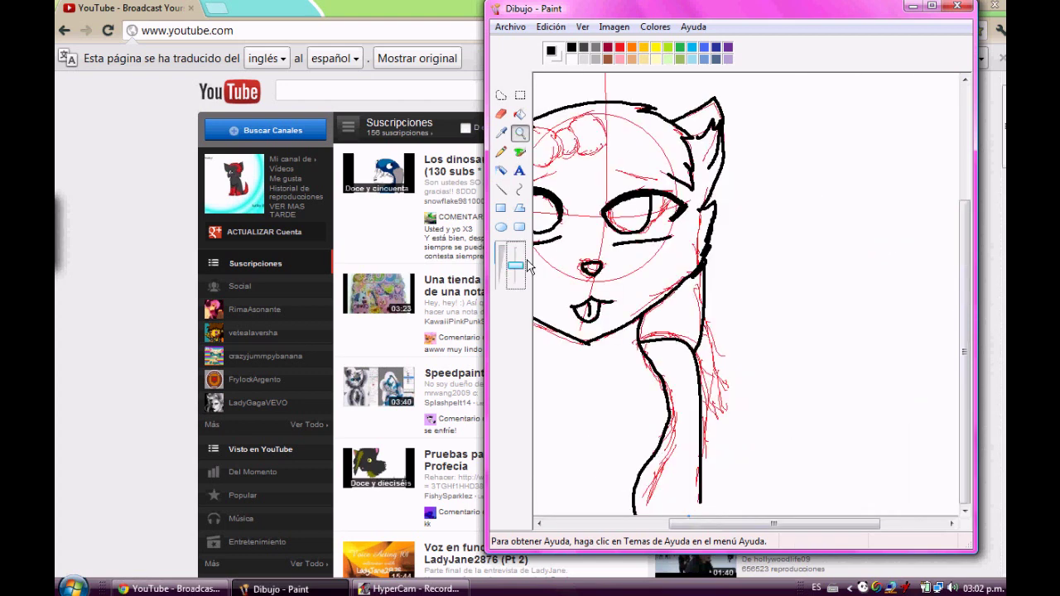
{"action": "left_click_drag", "start_coordinate": [714, 530], "coordinate": [648, 531]}
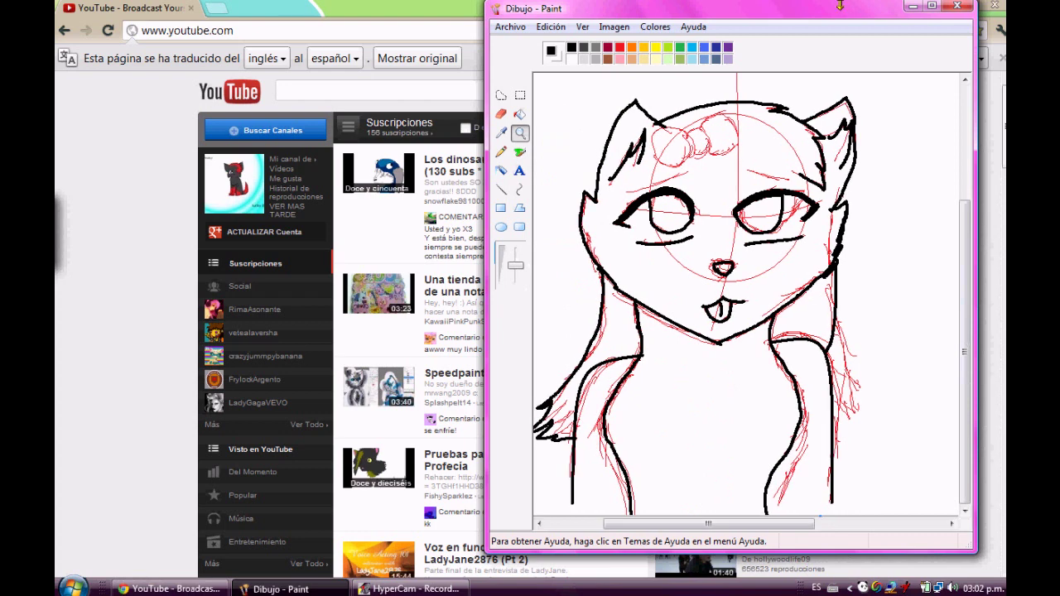
{"action": "left_click", "coordinate": [520, 150]}
{"action": "left_click", "coordinate": [686, 135]}
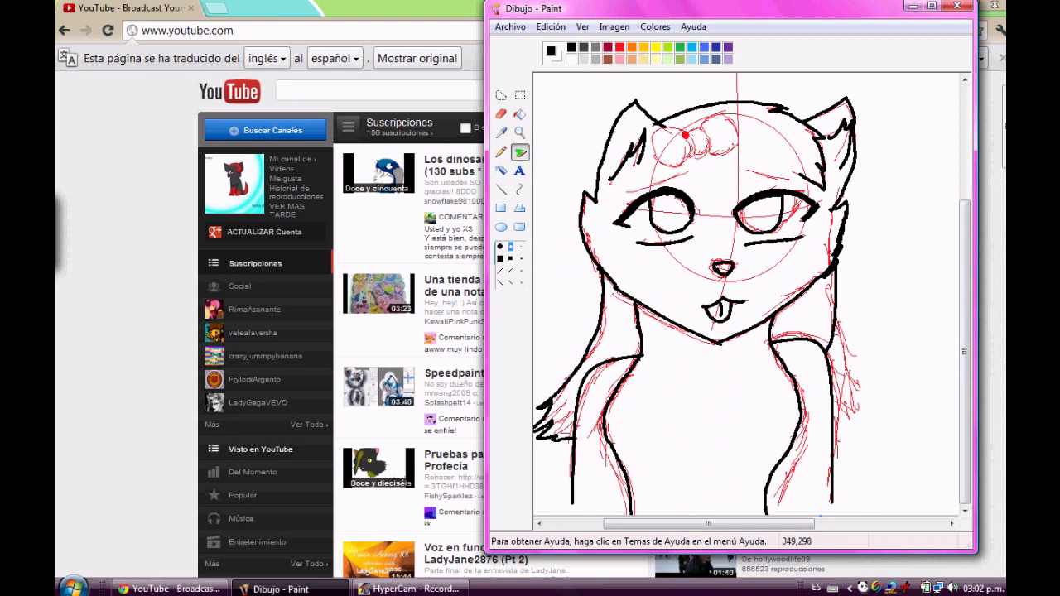
{"action": "mouse_move", "coordinate": [656, 132]}
{"action": "left_mouse_down"}
{"action": "mouse_move", "coordinate": [660, 160]}
{"action": "mouse_move", "coordinate": [695, 153]}
{"action": "mouse_move", "coordinate": [686, 134]}
{"action": "mouse_move", "coordinate": [709, 127]}
{"action": "mouse_move", "coordinate": [707, 154]}
{"action": "mouse_move", "coordinate": [695, 159]}
{"action": "left_mouse_up"}
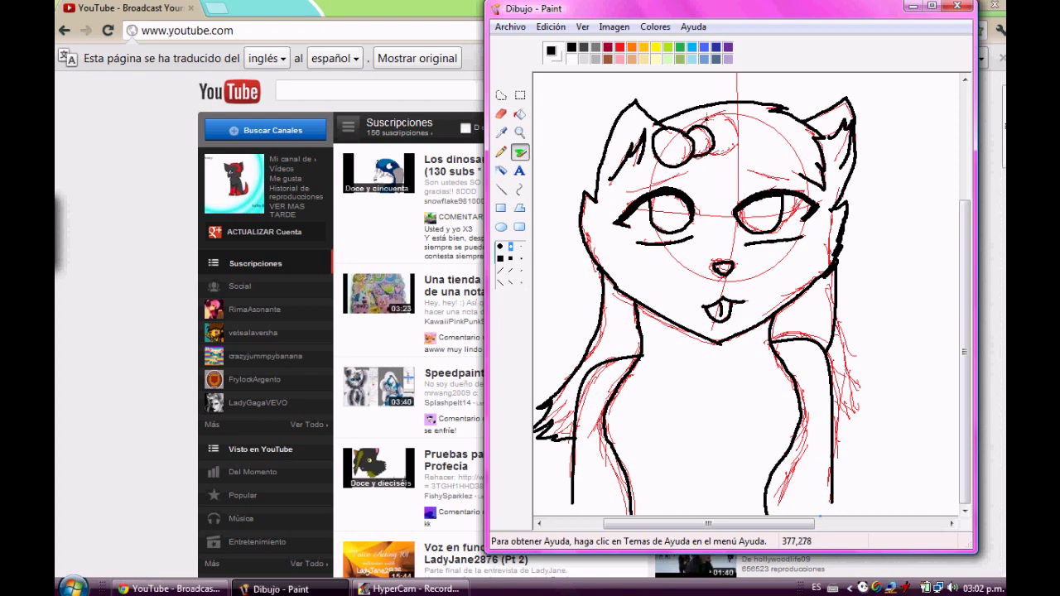
{"action": "left_click_drag", "start_coordinate": [708, 116], "coordinate": [718, 108]}
{"action": "left_click_drag", "start_coordinate": [739, 133], "coordinate": [713, 152]}
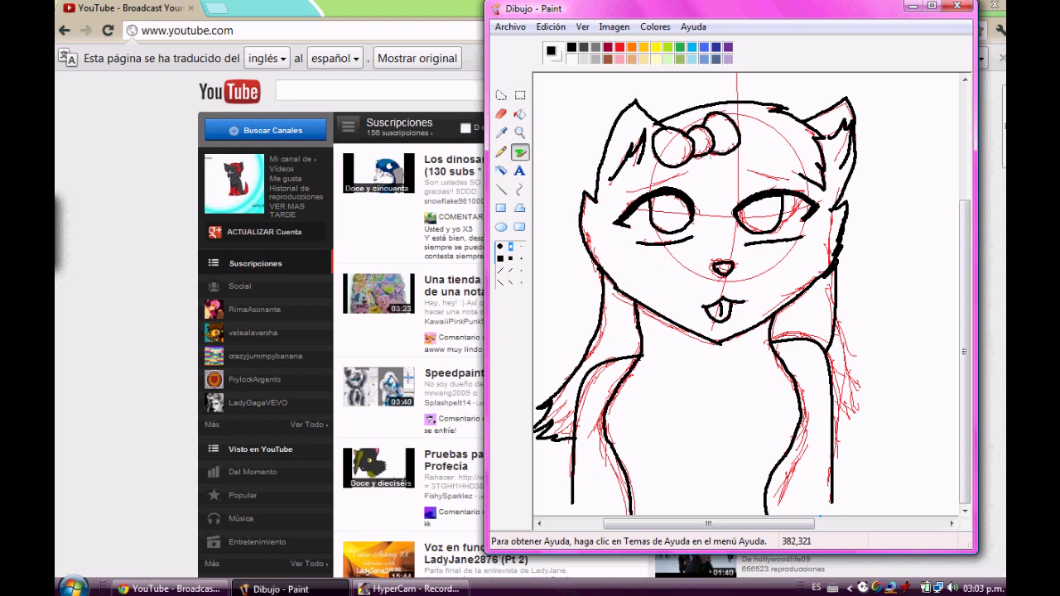
Step: Erase the red sketch lines around the left hair, arm, neck and torso with the largest eraser, replacing only red
{"action": "left_click", "coordinate": [502, 115]}
{"action": "left_click", "coordinate": [615, 47]}
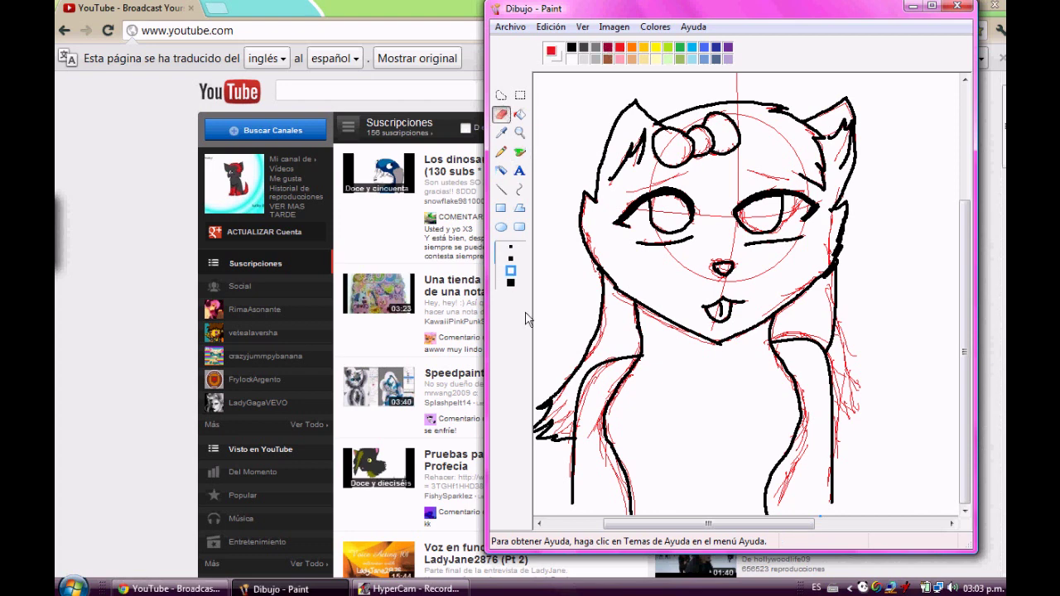
{"action": "left_click", "coordinate": [510, 282]}
{"action": "mouse_move", "coordinate": [628, 416]}
{"action": "left_mouse_down"}
{"action": "mouse_move", "coordinate": [628, 481]}
{"action": "mouse_move", "coordinate": [627, 462]}
{"action": "left_mouse_up"}
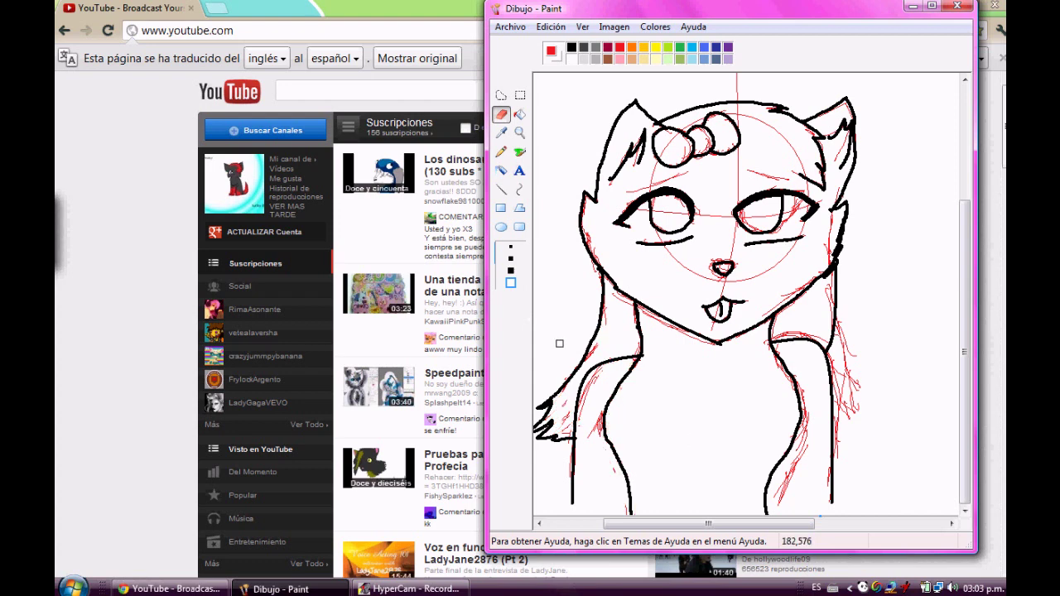
{"action": "mouse_move", "coordinate": [554, 399]}
{"action": "left_mouse_down"}
{"action": "mouse_move", "coordinate": [598, 451]}
{"action": "mouse_move", "coordinate": [581, 453]}
{"action": "mouse_move", "coordinate": [542, 496]}
{"action": "left_mouse_up"}
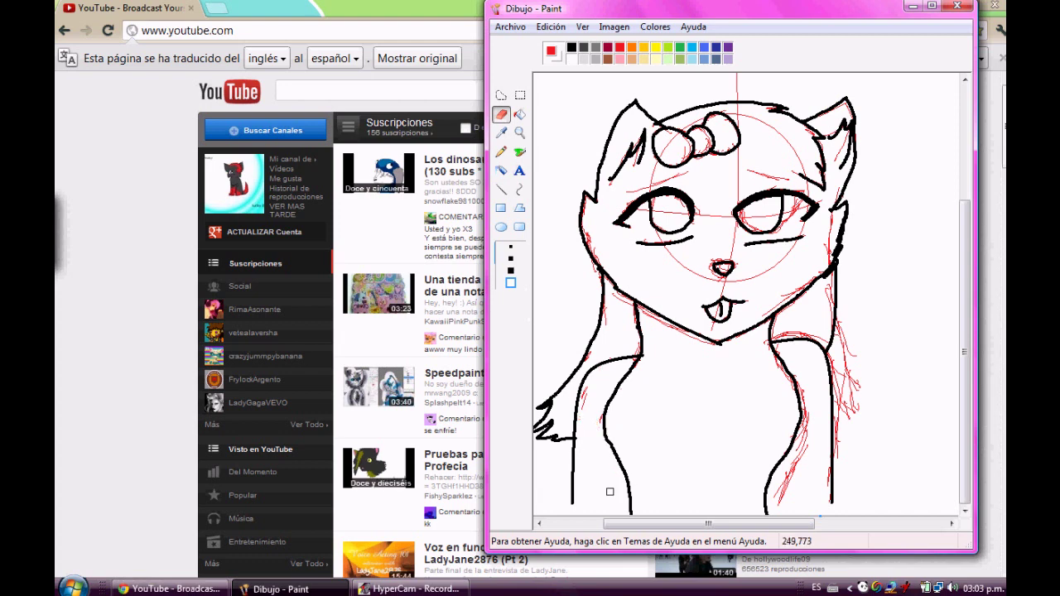
{"action": "left_click_drag", "start_coordinate": [605, 326], "coordinate": [593, 247]}
{"action": "left_click_drag", "start_coordinate": [580, 359], "coordinate": [645, 370]}
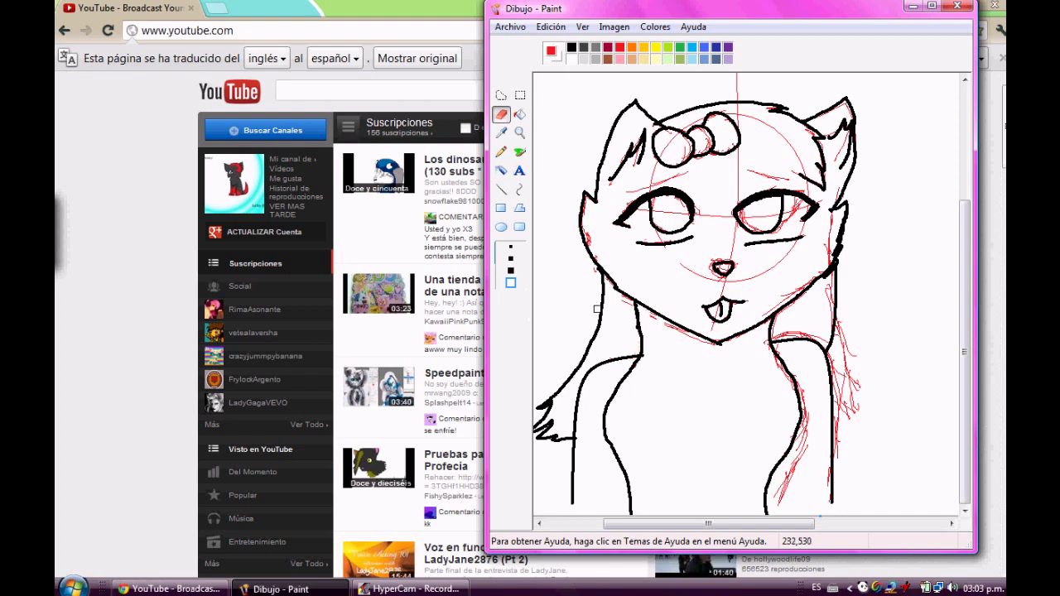
Step: Erase the red sketch lines along the jaw, the right cheek and hair, and the right shoulder, arm and torso
{"action": "mouse_move", "coordinate": [668, 325]}
{"action": "left_mouse_down"}
{"action": "mouse_move", "coordinate": [705, 338]}
{"action": "mouse_move", "coordinate": [820, 264]}
{"action": "mouse_move", "coordinate": [840, 442]}
{"action": "mouse_move", "coordinate": [845, 304]}
{"action": "mouse_move", "coordinate": [829, 214]}
{"action": "left_mouse_up"}
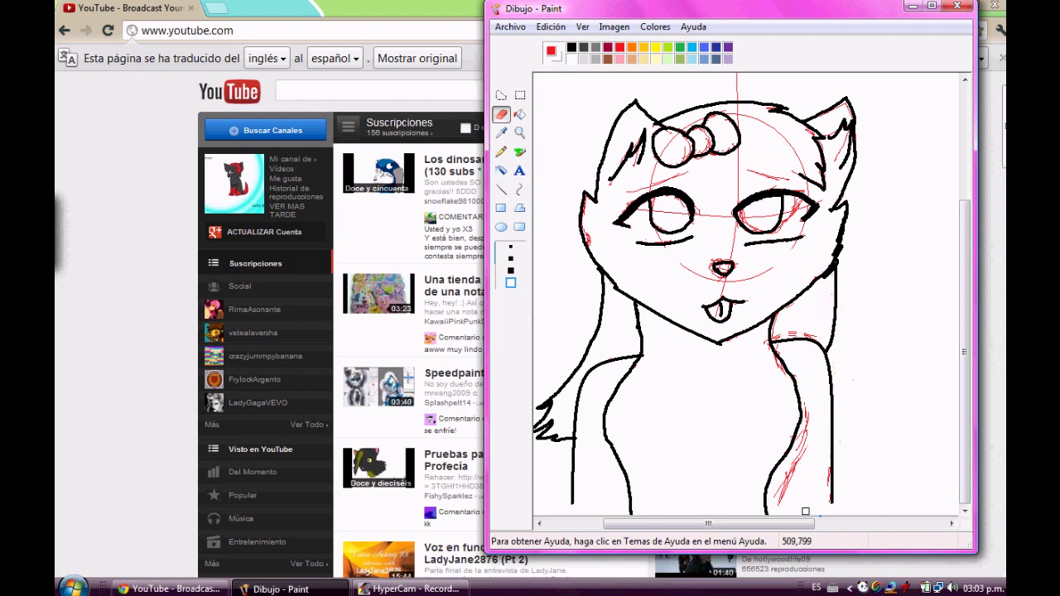
{"action": "mouse_move", "coordinate": [805, 511]}
{"action": "left_mouse_down"}
{"action": "mouse_move", "coordinate": [812, 404]}
{"action": "mouse_move", "coordinate": [797, 493]}
{"action": "mouse_move", "coordinate": [814, 472]}
{"action": "mouse_move", "coordinate": [829, 490]}
{"action": "left_mouse_up"}
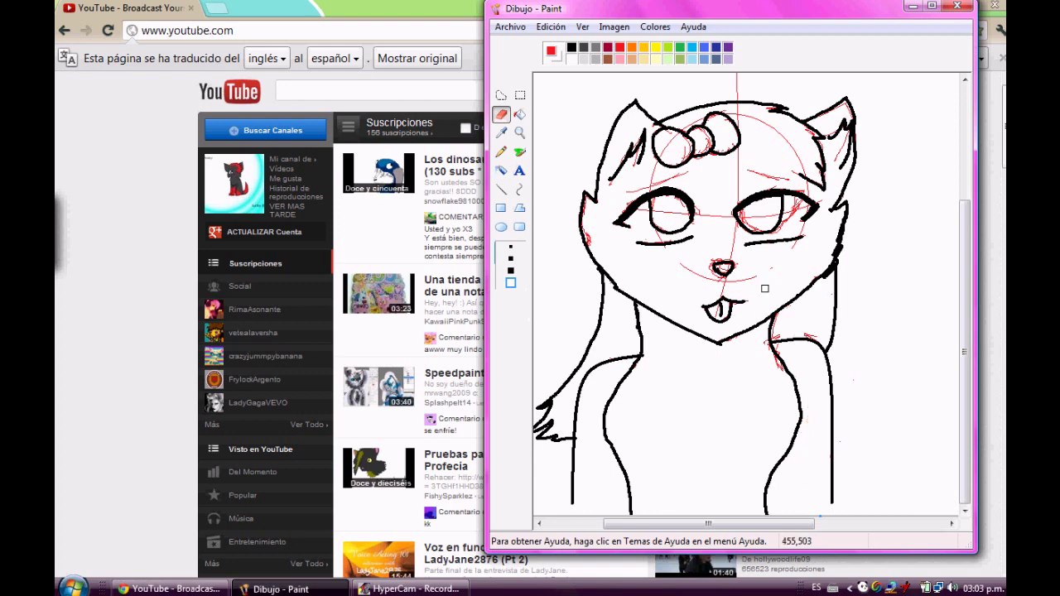
{"action": "mouse_move", "coordinate": [765, 288]}
{"action": "left_mouse_down"}
{"action": "mouse_move", "coordinate": [774, 352]}
{"action": "mouse_move", "coordinate": [815, 337]}
{"action": "left_mouse_up"}
Step: Erase the red sketch lines around the left cheek, left eye, forehead circle, nose and mouth
{"action": "left_click_drag", "start_coordinate": [586, 222], "coordinate": [588, 247]}
{"action": "mouse_move", "coordinate": [651, 187]}
{"action": "left_mouse_down"}
{"action": "mouse_move", "coordinate": [665, 213]}
{"action": "mouse_move", "coordinate": [684, 141]}
{"action": "mouse_move", "coordinate": [738, 111]}
{"action": "mouse_move", "coordinate": [753, 122]}
{"action": "left_mouse_up"}
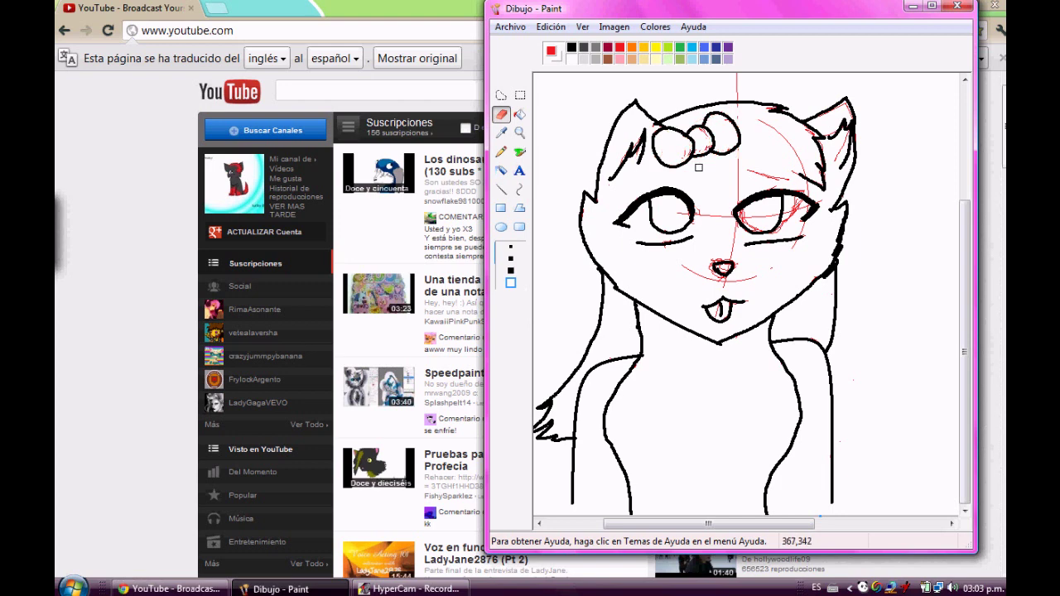
{"action": "mouse_move", "coordinate": [684, 266]}
{"action": "left_mouse_down"}
{"action": "mouse_move", "coordinate": [692, 281]}
{"action": "mouse_move", "coordinate": [724, 258]}
{"action": "left_mouse_up"}
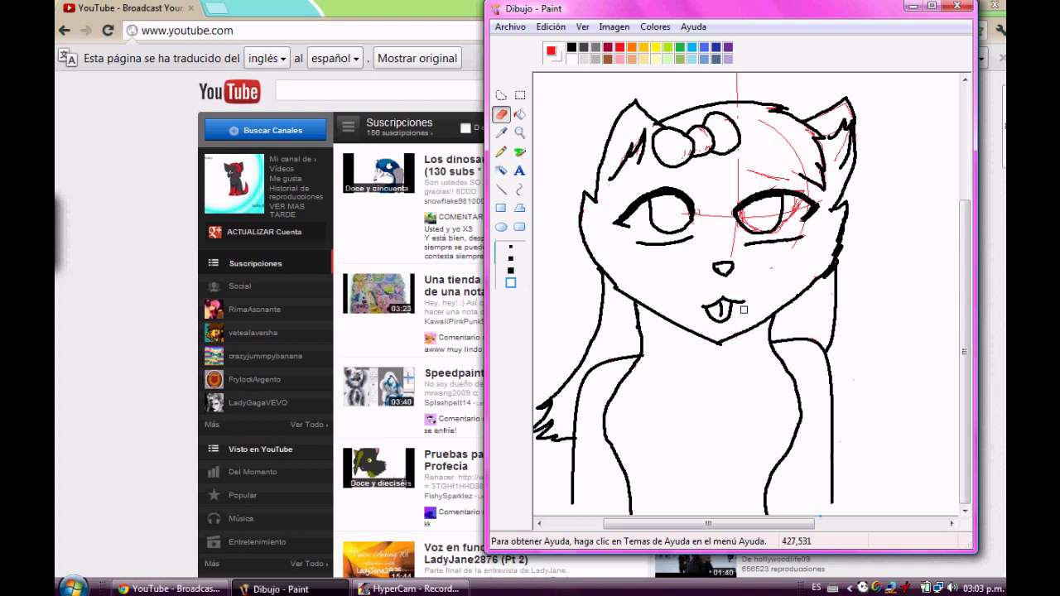
Step: Erase the red centre guidelines and the remaining sketch lines around the bow, right eye, forehead and right ear
{"action": "mouse_move", "coordinate": [743, 224]}
{"action": "left_mouse_down"}
{"action": "mouse_move", "coordinate": [726, 259]}
{"action": "mouse_move", "coordinate": [678, 197]}
{"action": "left_mouse_up"}
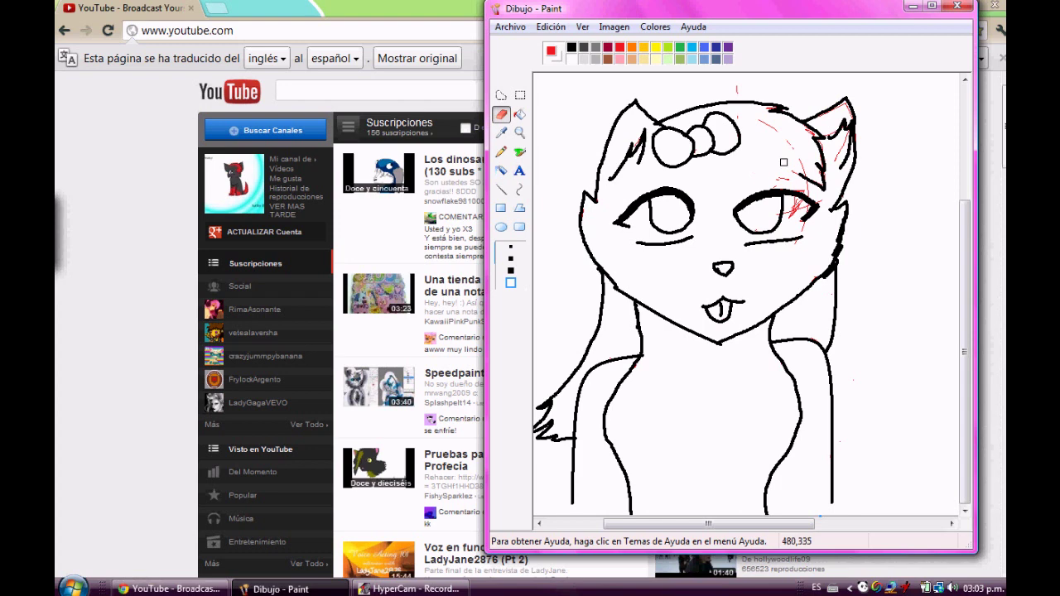
{"action": "left_click", "coordinate": [789, 212]}
{"action": "left_click_drag", "start_coordinate": [794, 189], "coordinate": [828, 213]}
{"action": "mouse_move", "coordinate": [749, 121]}
{"action": "left_mouse_down"}
{"action": "mouse_move", "coordinate": [840, 186]}
{"action": "mouse_move", "coordinate": [797, 159]}
{"action": "mouse_move", "coordinate": [823, 173]}
{"action": "left_mouse_up"}
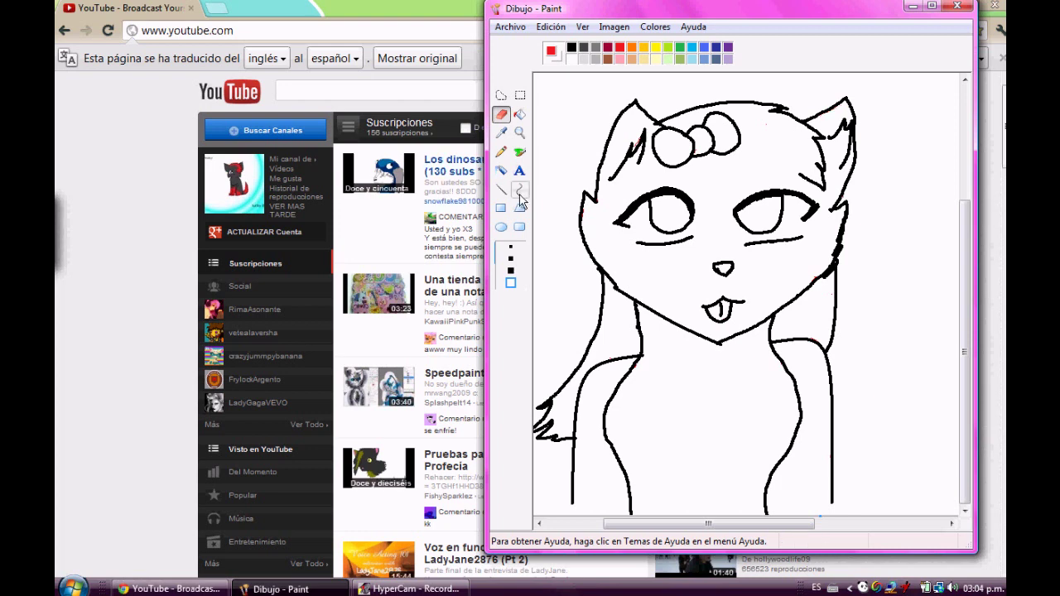
{"action": "left_click", "coordinate": [520, 194]}
{"action": "left_click", "coordinate": [571, 48]}
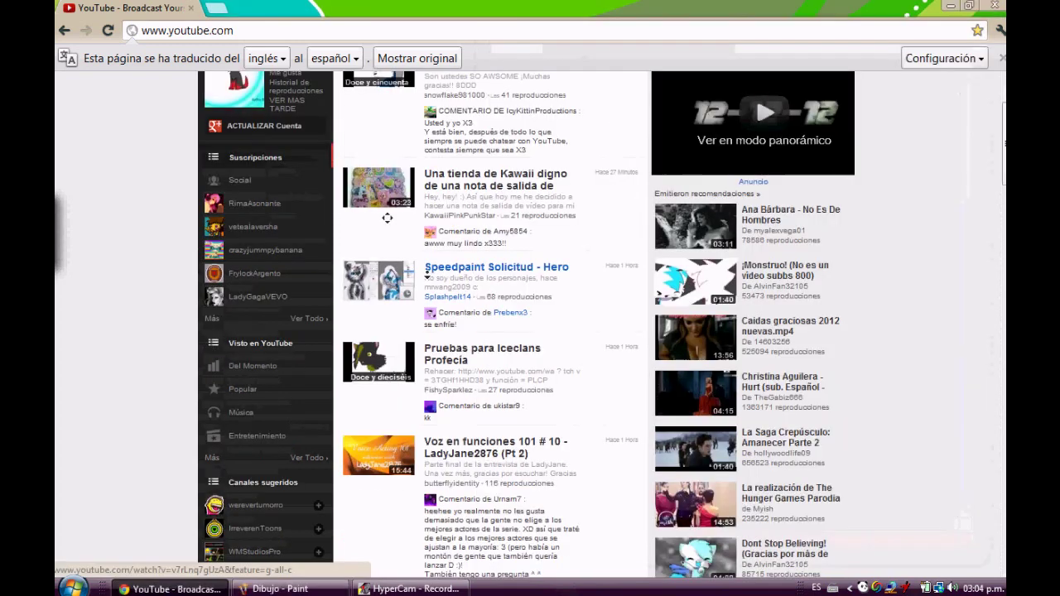
{"action": "scroll", "coordinate": [387, 218], "scroll_direction": "down", "scroll_amount": 3}
{"action": "scroll", "coordinate": [422, 489], "scroll_direction": "down", "scroll_amount": 3}
{"action": "right_click", "coordinate": [422, 474]}
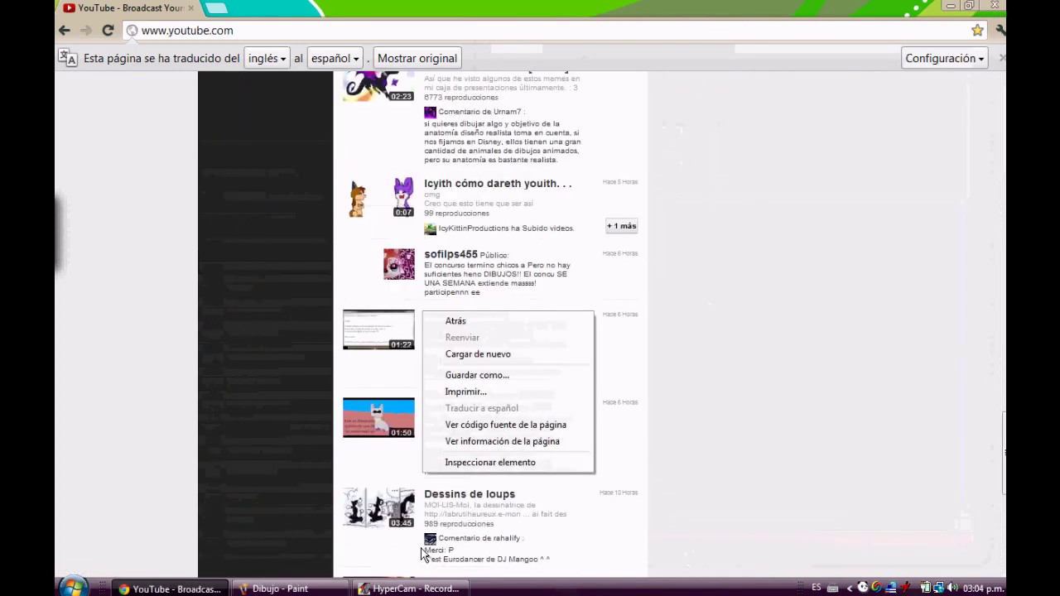
{"action": "left_click", "coordinate": [315, 589]}
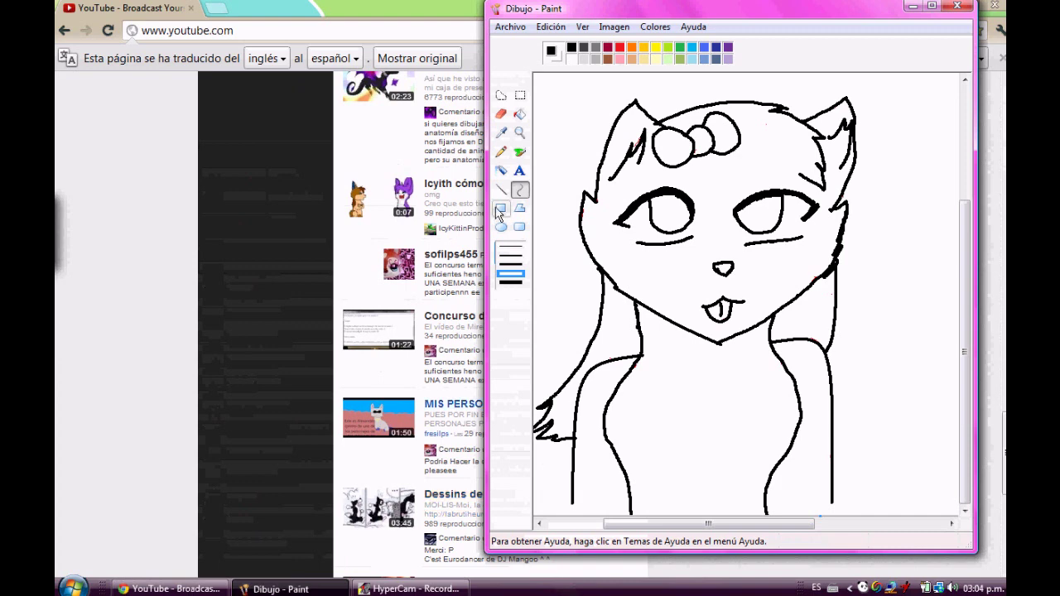
{"action": "left_click", "coordinate": [501, 114]}
{"action": "left_click", "coordinate": [605, 47]}
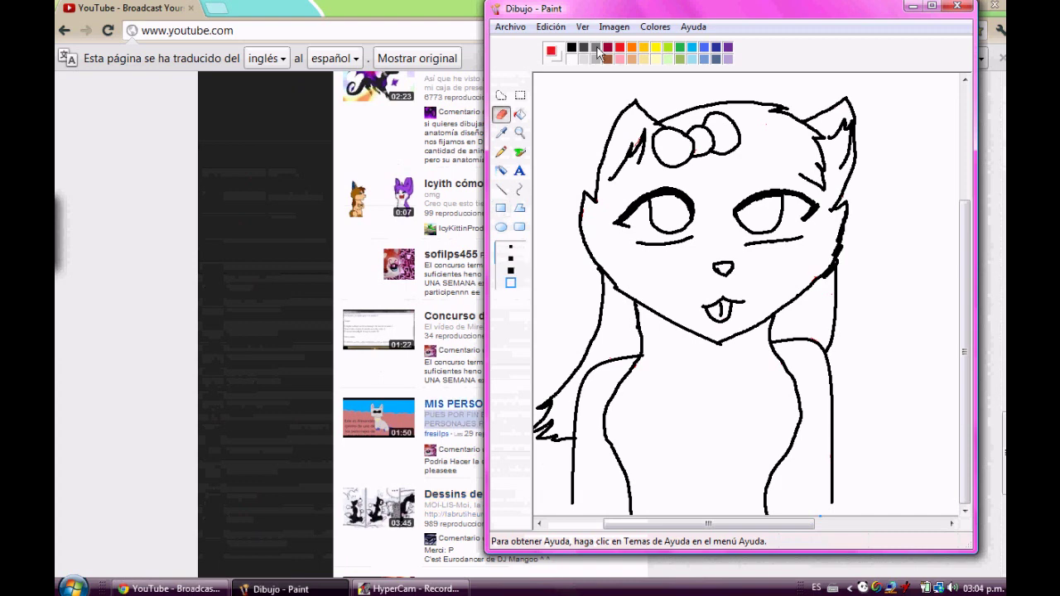
Step: Extend the outer lines of both arms straight down with black Curve strokes to close the open ends
{"action": "left_click", "coordinate": [520, 188]}
{"action": "left_click", "coordinate": [572, 48]}
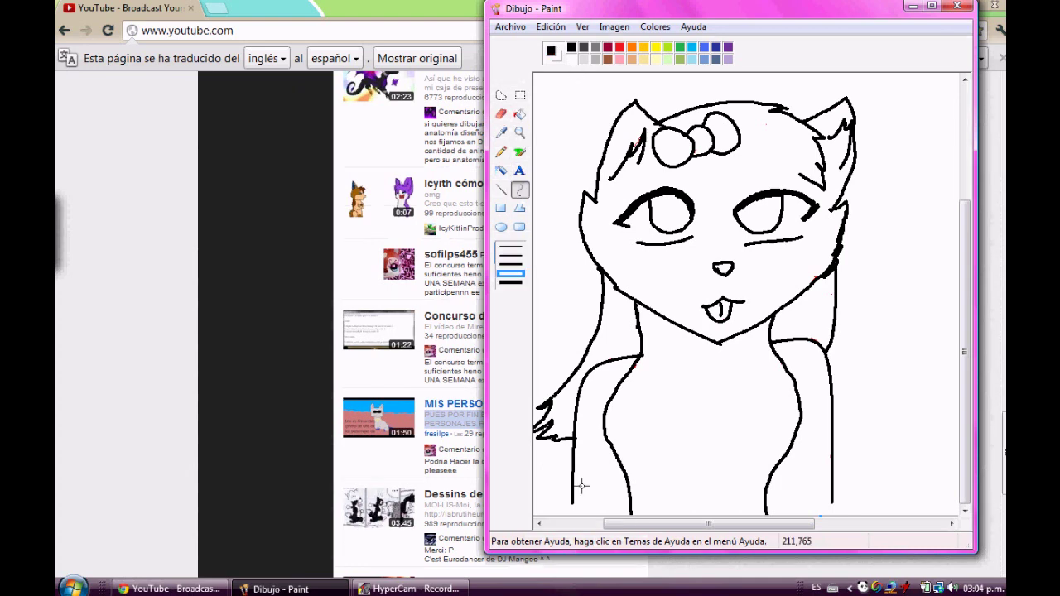
{"action": "left_click_drag", "start_coordinate": [574, 499], "coordinate": [572, 541]}
{"action": "mouse_move", "coordinate": [573, 503]}
{"action": "left_mouse_down"}
{"action": "mouse_move", "coordinate": [593, 591]}
{"action": "mouse_move", "coordinate": [575, 575]}
{"action": "left_mouse_up"}
{"action": "left_click", "coordinate": [520, 192]}
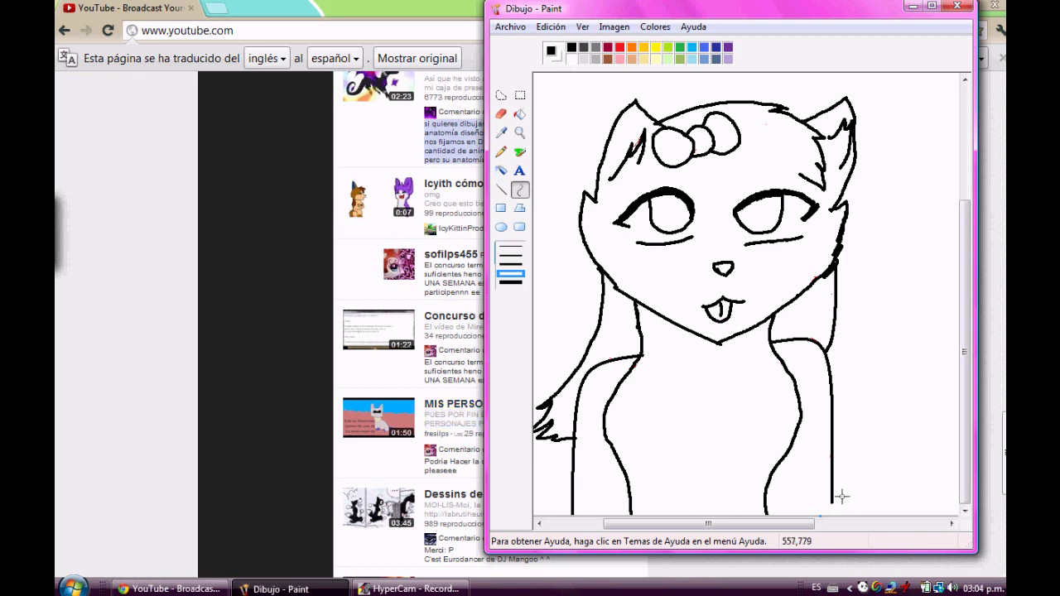
{"action": "left_click_drag", "start_coordinate": [833, 501], "coordinate": [829, 553]}
Step: Fill the head, torso and right arm with tan
{"action": "left_click", "coordinate": [520, 114]}
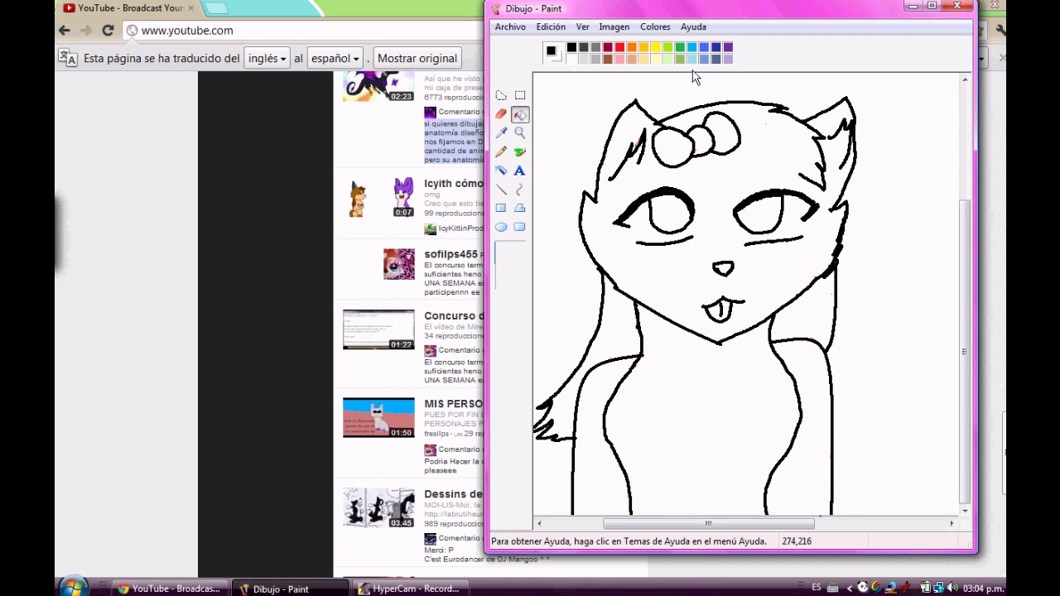
{"action": "left_click", "coordinate": [633, 58]}
{"action": "left_click", "coordinate": [643, 59]}
{"action": "left_click", "coordinate": [784, 171]}
{"action": "left_click", "coordinate": [729, 487]}
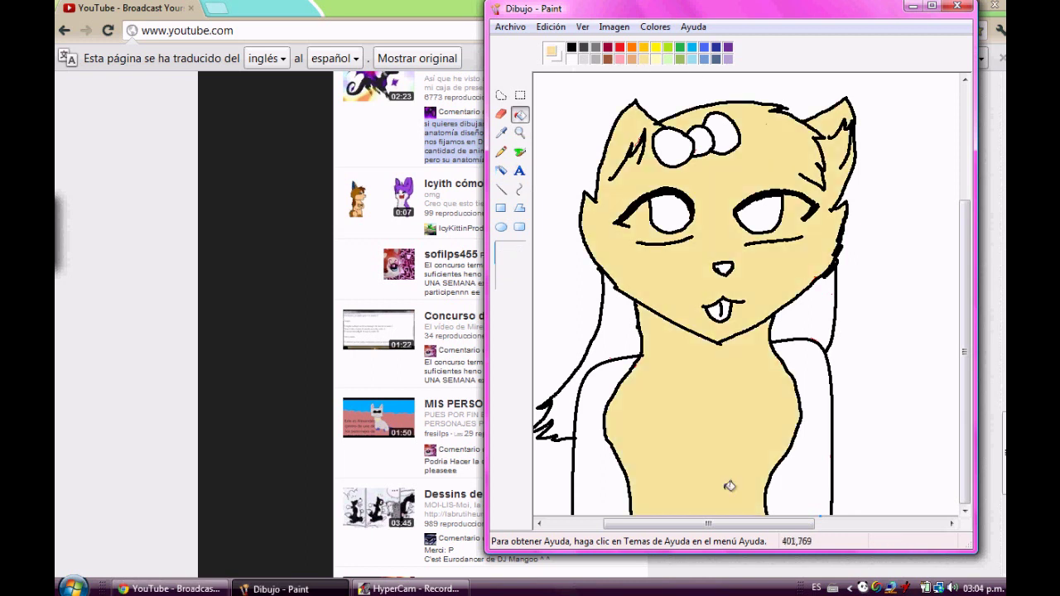
{"action": "left_click", "coordinate": [820, 409]}
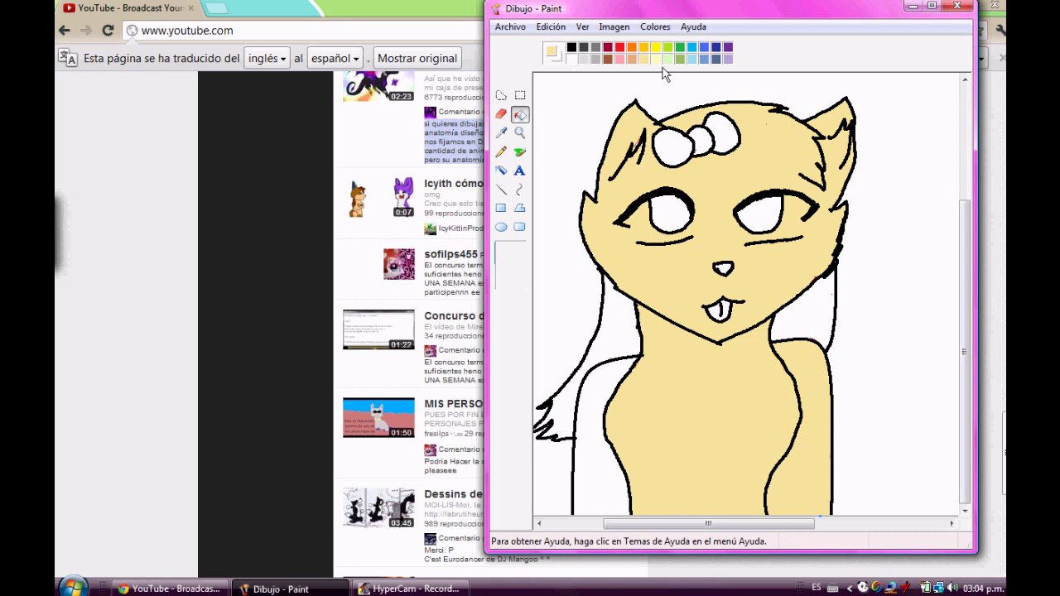
Step: Fill the head, torso, both arms and the hair strands with pale yellow
{"action": "left_click", "coordinate": [743, 445]}
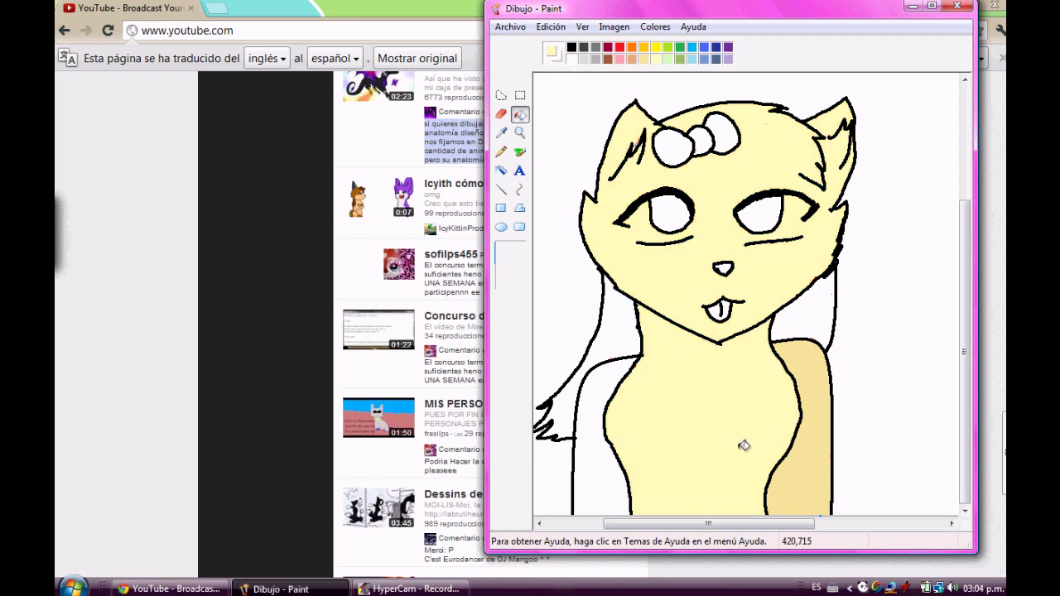
{"action": "left_click", "coordinate": [817, 421]}
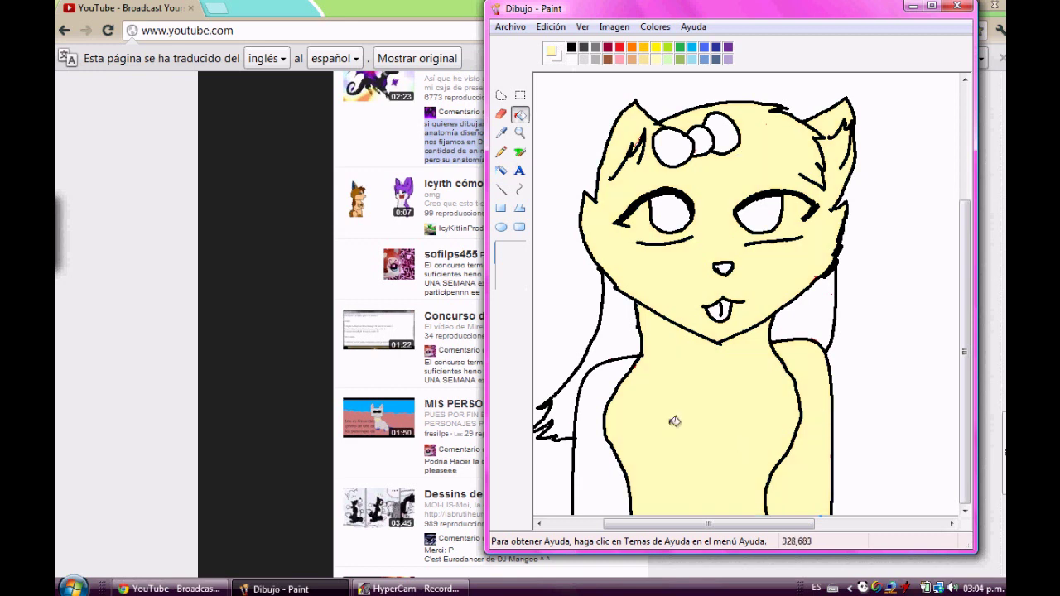
{"action": "left_click", "coordinate": [620, 386]}
Step: Draw a jagged pink Pencil boundary across the right side of the forehead and fill the hair tuft behind it with pink
{"action": "left_click", "coordinate": [619, 59]}
{"action": "left_click", "coordinate": [519, 133]}
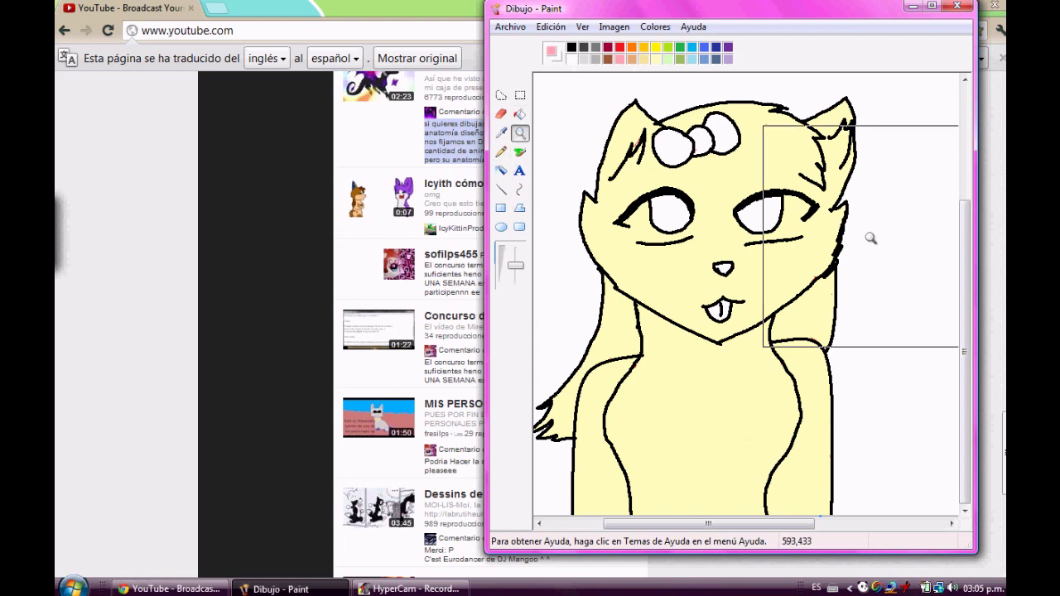
{"action": "left_click", "coordinate": [871, 239]}
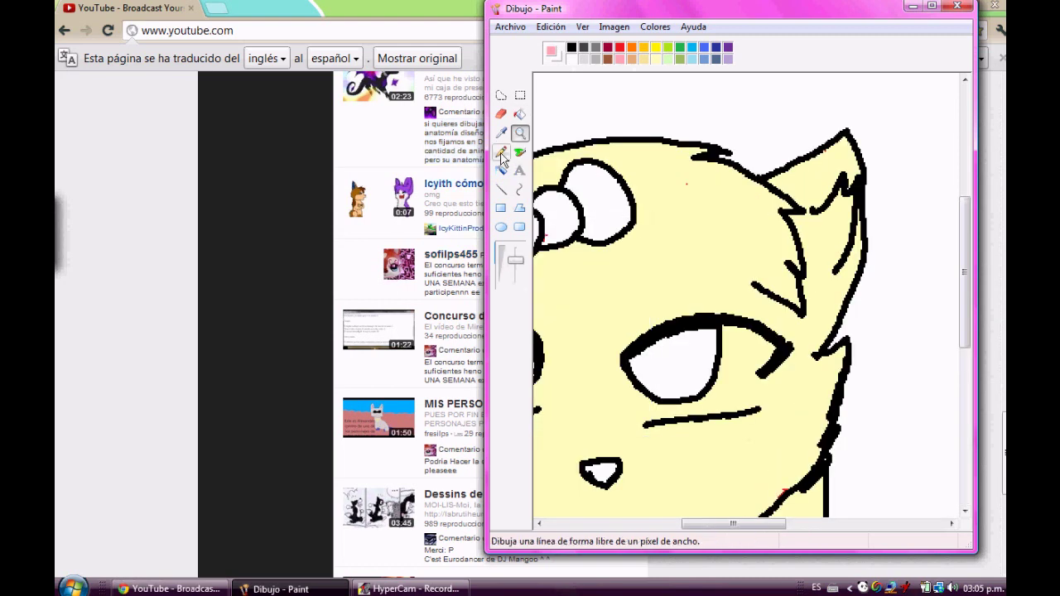
{"action": "left_click", "coordinate": [501, 155]}
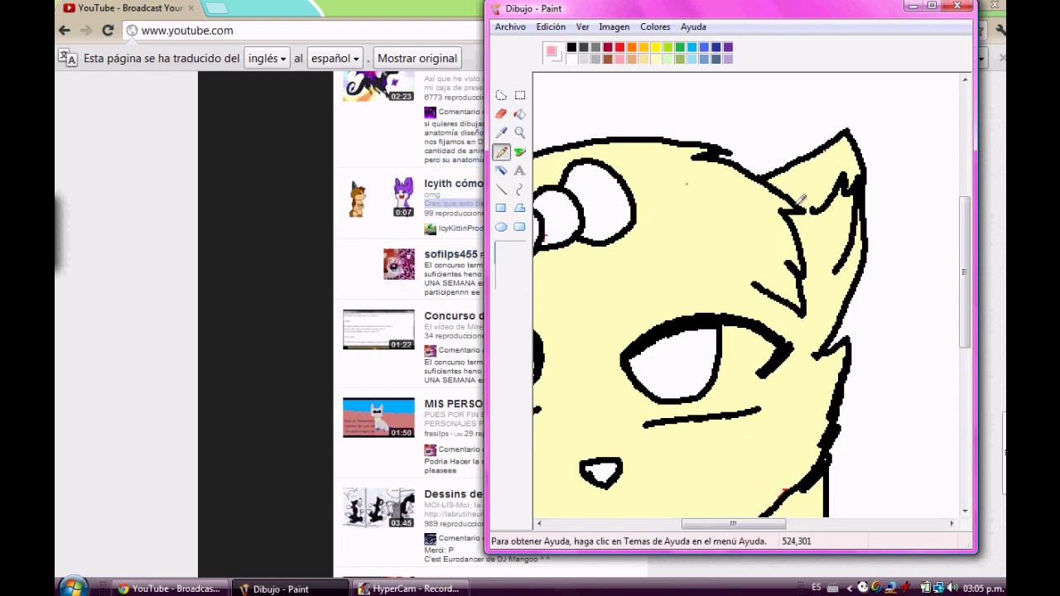
{"action": "left_click", "coordinate": [753, 285]}
{"action": "mouse_move", "coordinate": [753, 285]}
{"action": "left_mouse_down"}
{"action": "mouse_move", "coordinate": [730, 194]}
{"action": "mouse_move", "coordinate": [667, 162]}
{"action": "mouse_move", "coordinate": [690, 143]}
{"action": "left_mouse_up"}
{"action": "left_click", "coordinate": [519, 114]}
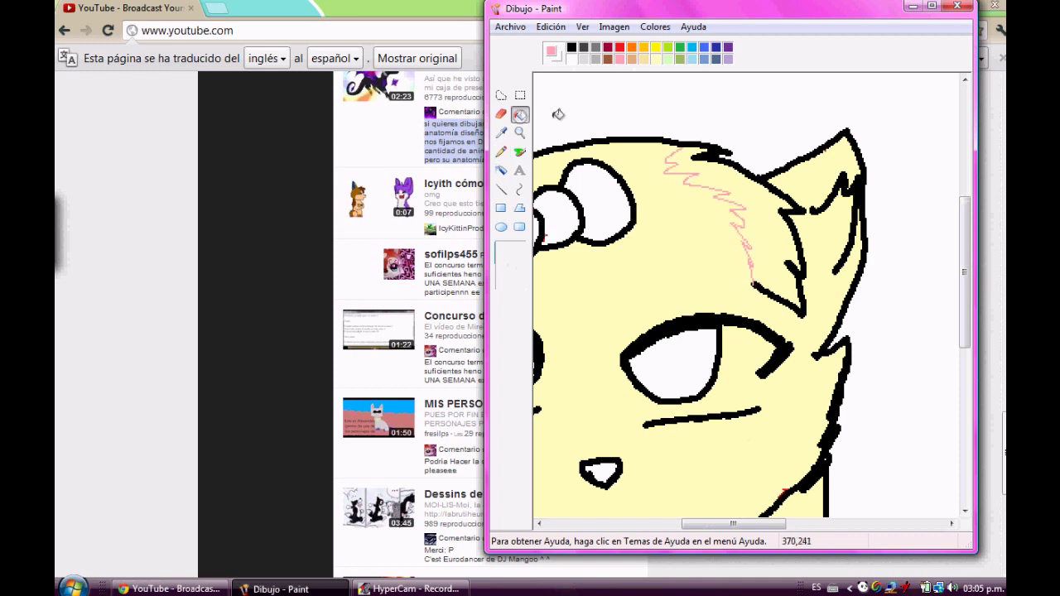
{"action": "left_click", "coordinate": [686, 184]}
Step: Draw jagged pink Pencil boundaries across the right ear's tip and along its inner fur
{"action": "left_click", "coordinate": [501, 152]}
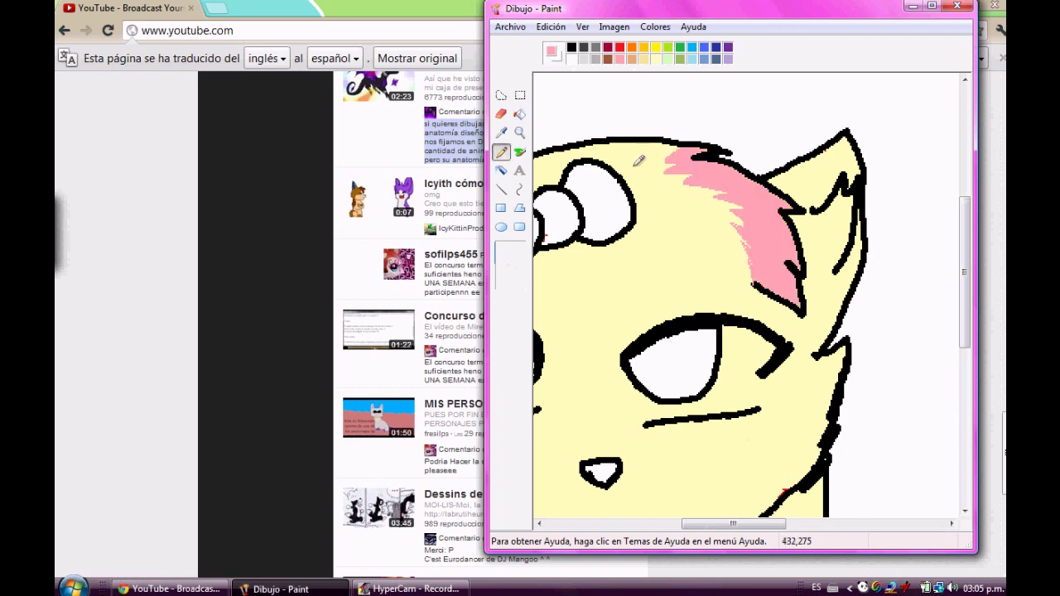
{"action": "left_click_drag", "start_coordinate": [813, 210], "coordinate": [831, 262]}
{"action": "left_click_drag", "start_coordinate": [803, 171], "coordinate": [860, 175]}
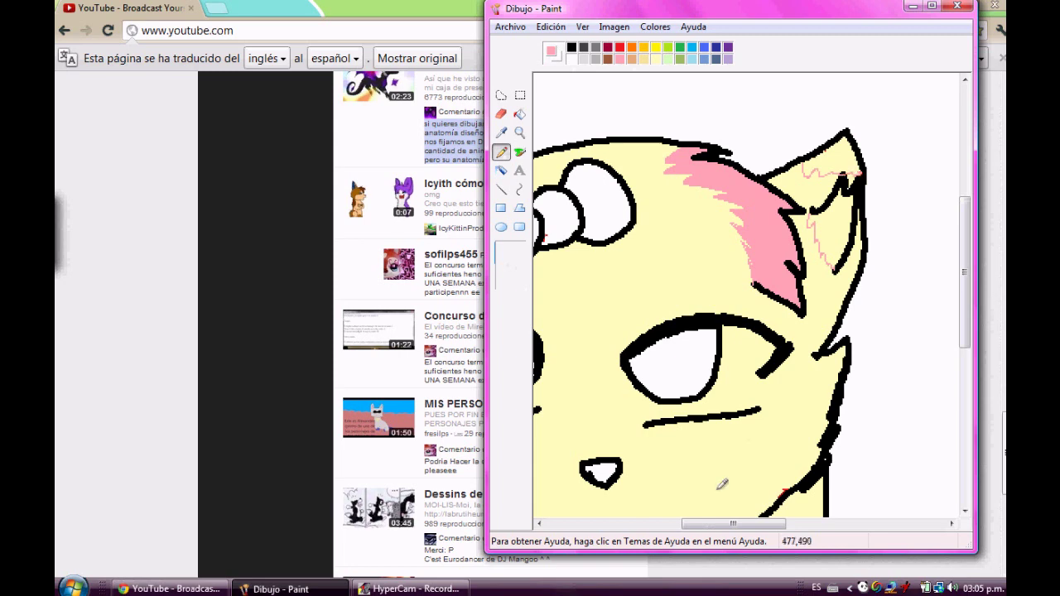
Step: Draw jagged pink Pencil boundaries across the left ear's tip and below its inner fur
{"action": "left_click_drag", "start_coordinate": [747, 525], "coordinate": [667, 525]}
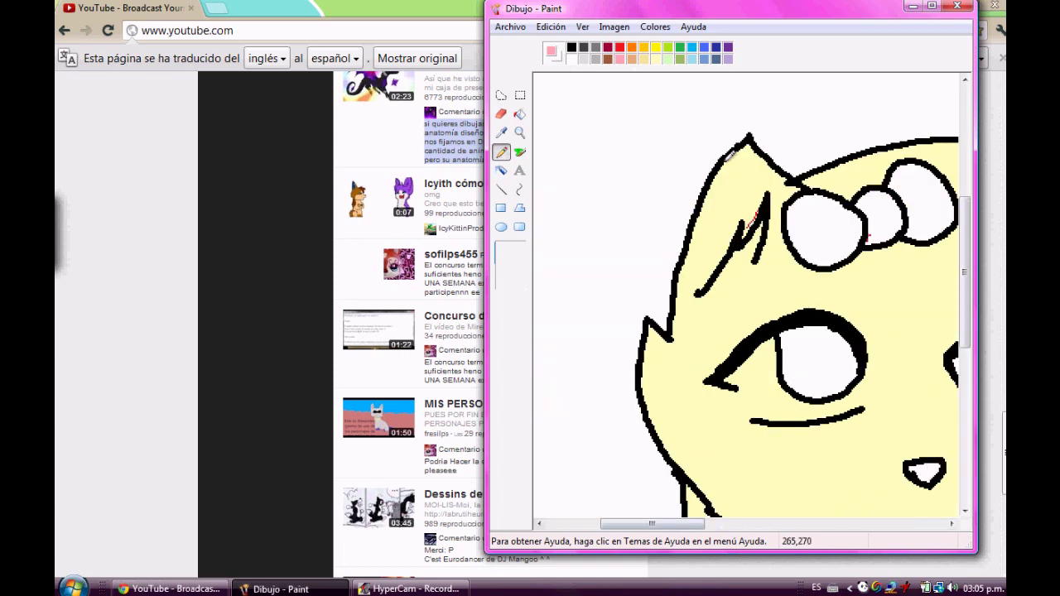
{"action": "left_click_drag", "start_coordinate": [698, 220], "coordinate": [784, 177]}
{"action": "left_click_drag", "start_coordinate": [698, 295], "coordinate": [756, 266]}
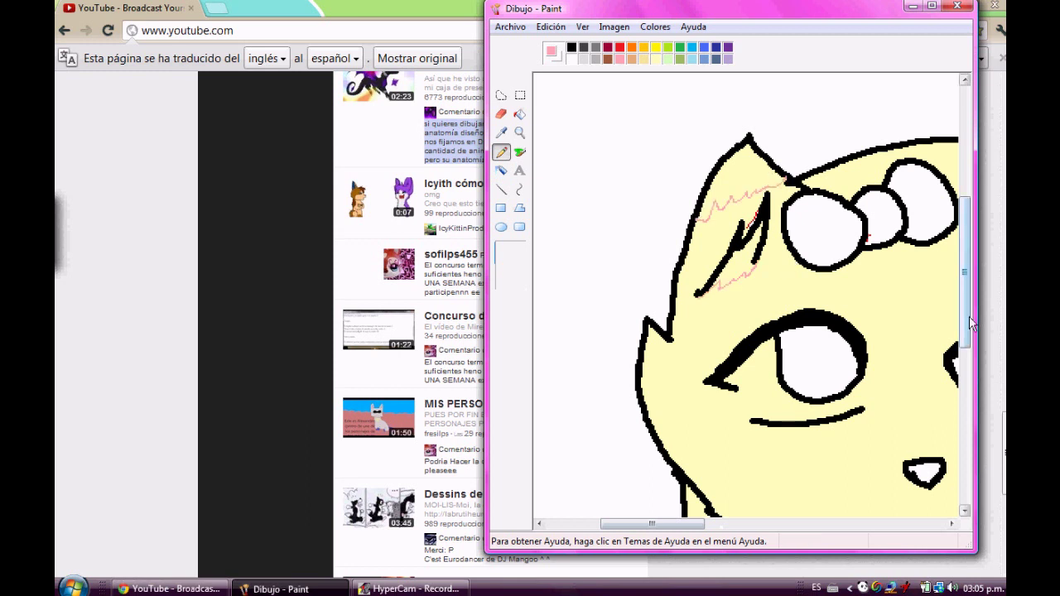
Step: Draw jagged pink Pencil boundaries across both arms and fill the right arm below its boundary with pink
{"action": "mouse_move", "coordinate": [971, 323]}
{"action": "left_mouse_down"}
{"action": "mouse_move", "coordinate": [953, 400]}
{"action": "mouse_move", "coordinate": [952, 471]}
{"action": "left_mouse_up"}
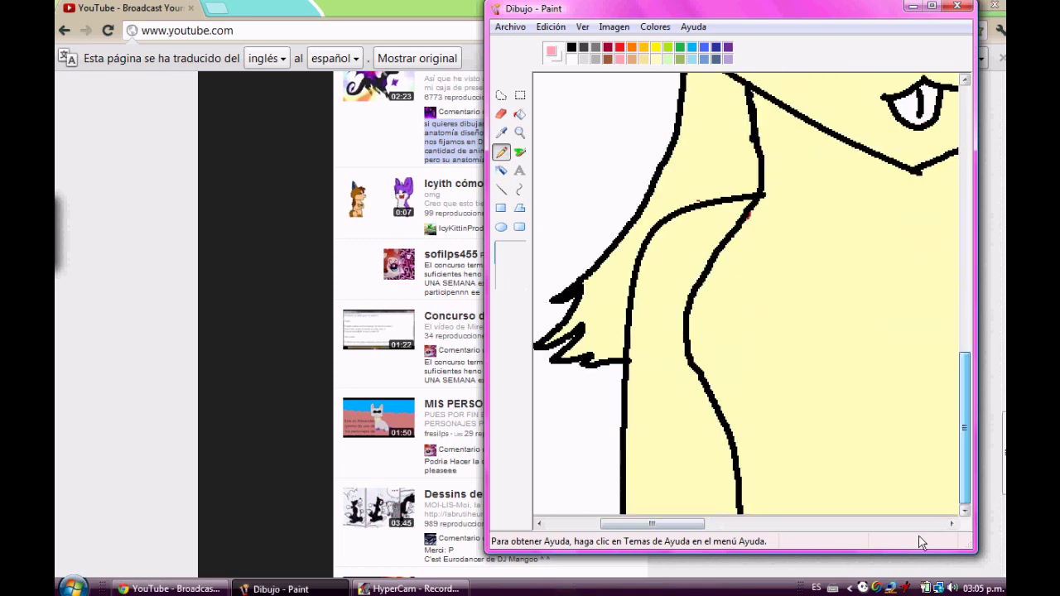
{"action": "left_click_drag", "start_coordinate": [631, 389], "coordinate": [707, 389]}
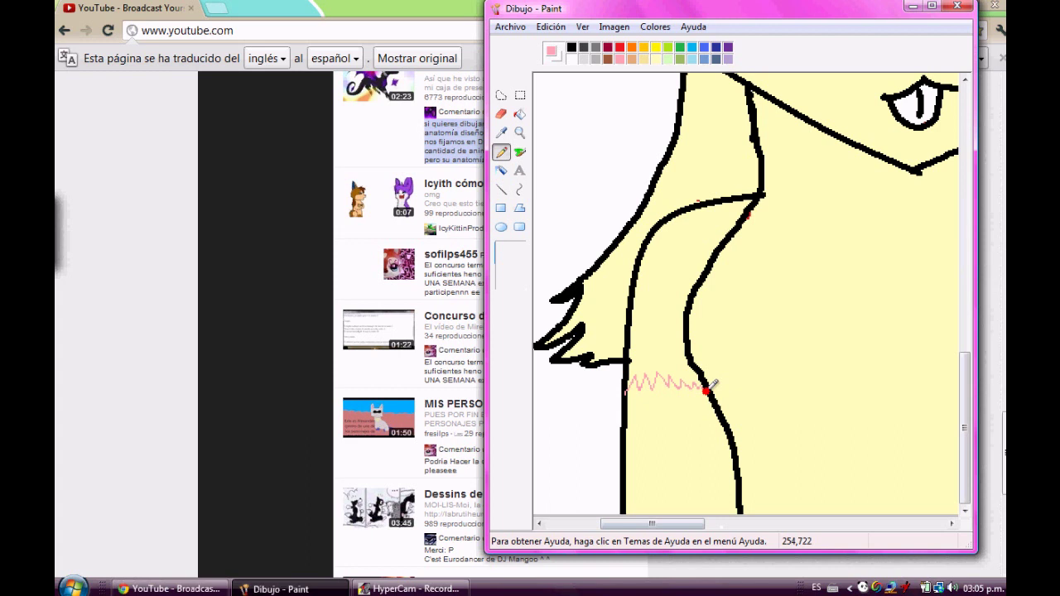
{"action": "left_click_drag", "start_coordinate": [660, 527], "coordinate": [740, 525]}
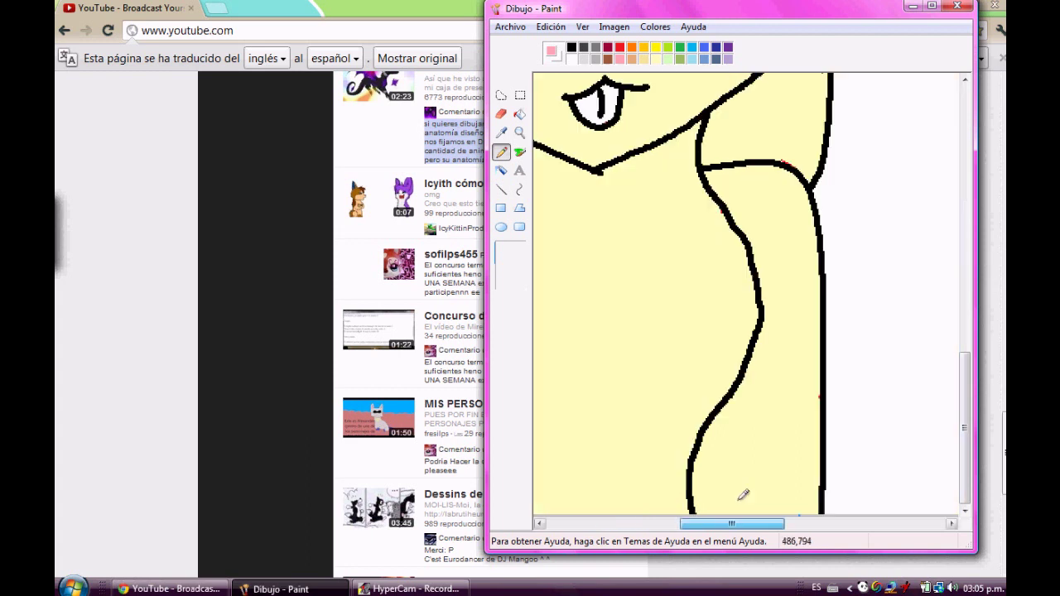
{"action": "mouse_move", "coordinate": [749, 372]}
{"action": "left_mouse_down"}
{"action": "mouse_move", "coordinate": [780, 357]}
{"action": "mouse_move", "coordinate": [820, 369]}
{"action": "left_mouse_up"}
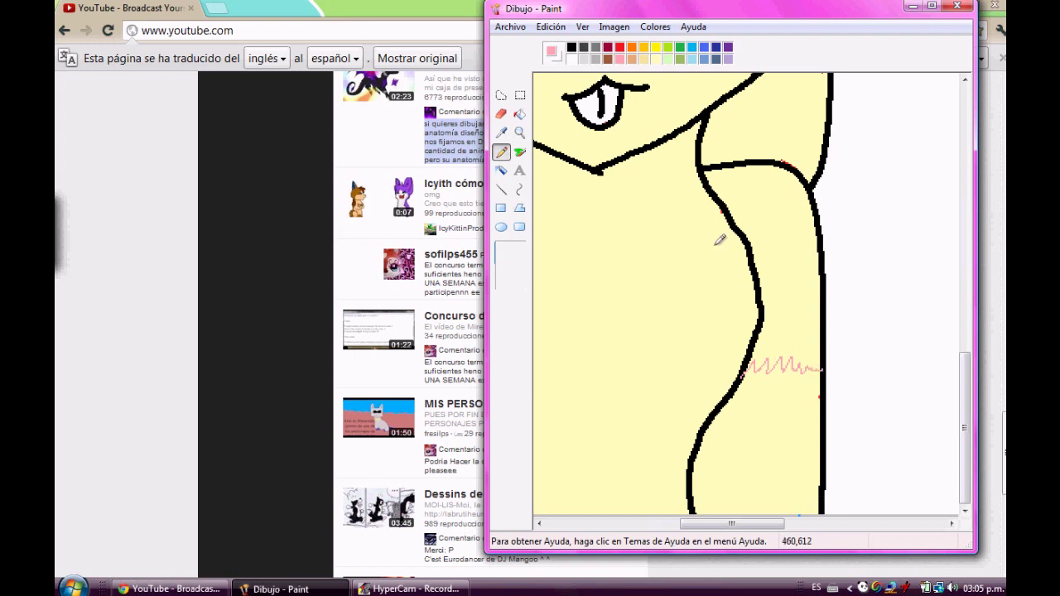
{"action": "left_click", "coordinate": [520, 116]}
{"action": "left_click", "coordinate": [755, 494]}
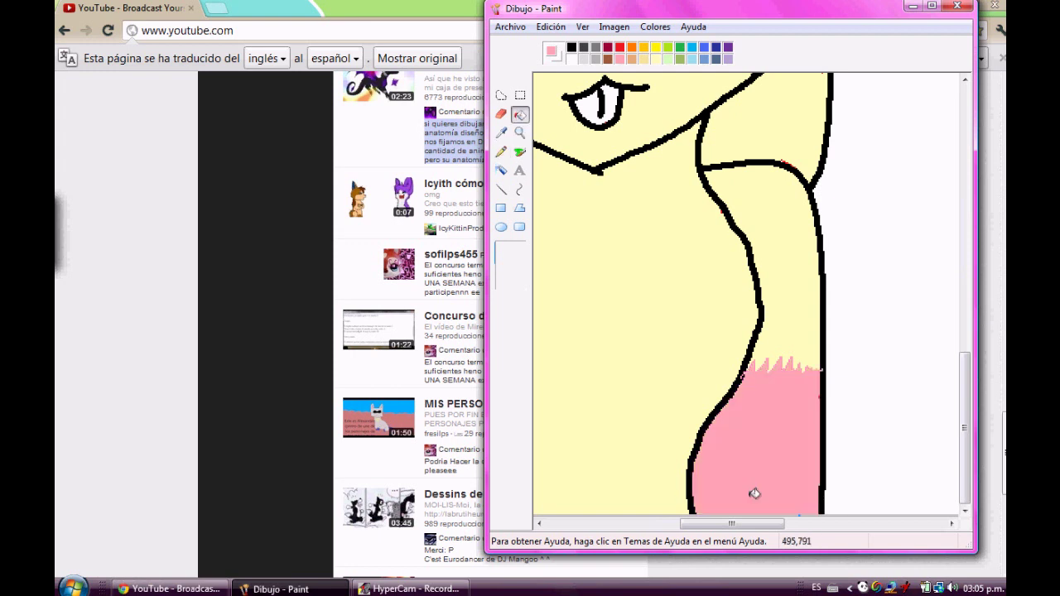
Step: Fill the tips and inner fur of both ears and the nose with pink
{"action": "mouse_move", "coordinate": [732, 523]}
{"action": "left_mouse_down"}
{"action": "mouse_move", "coordinate": [643, 525]}
{"action": "mouse_move", "coordinate": [735, 524]}
{"action": "left_mouse_up"}
{"action": "left_click_drag", "start_coordinate": [965, 435], "coordinate": [1001, 264]}
{"action": "left_click", "coordinate": [939, 197]}
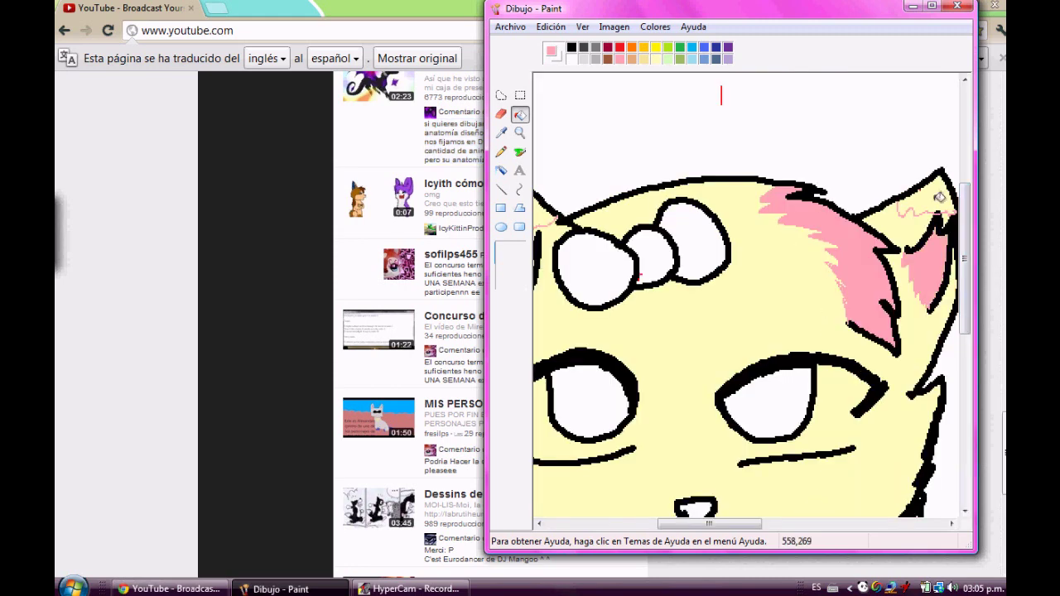
{"action": "left_click", "coordinate": [939, 198]}
{"action": "left_click_drag", "start_coordinate": [723, 529], "coordinate": [679, 527]}
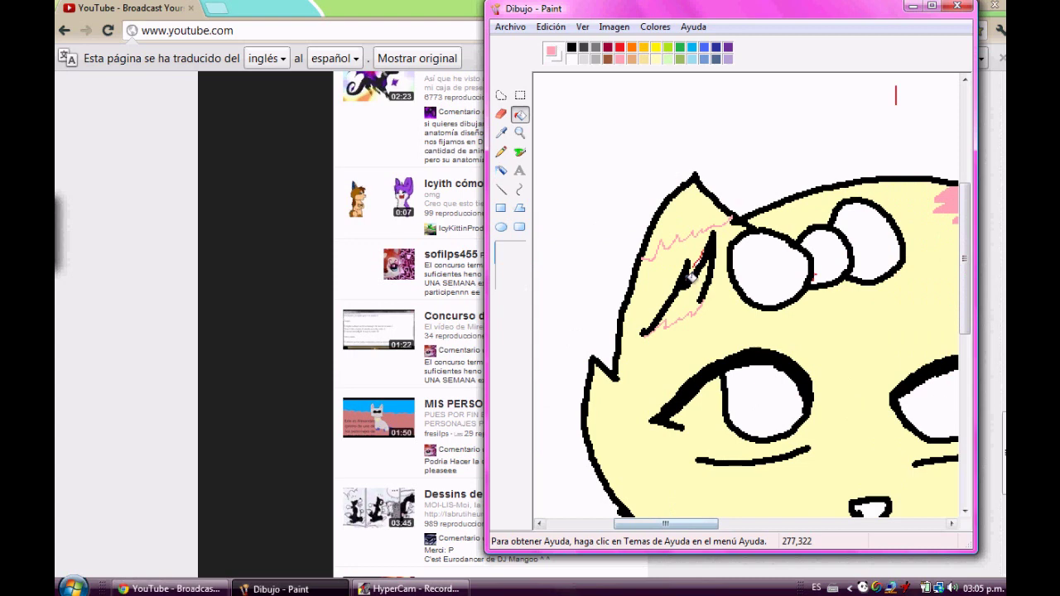
{"action": "left_click", "coordinate": [684, 212]}
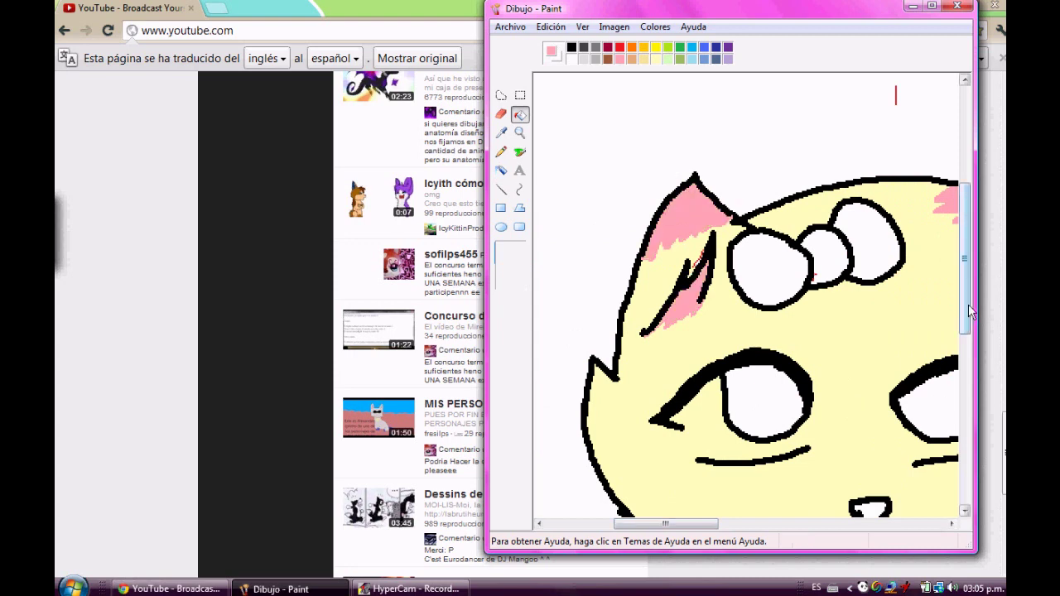
{"action": "left_click_drag", "start_coordinate": [969, 311], "coordinate": [968, 344]}
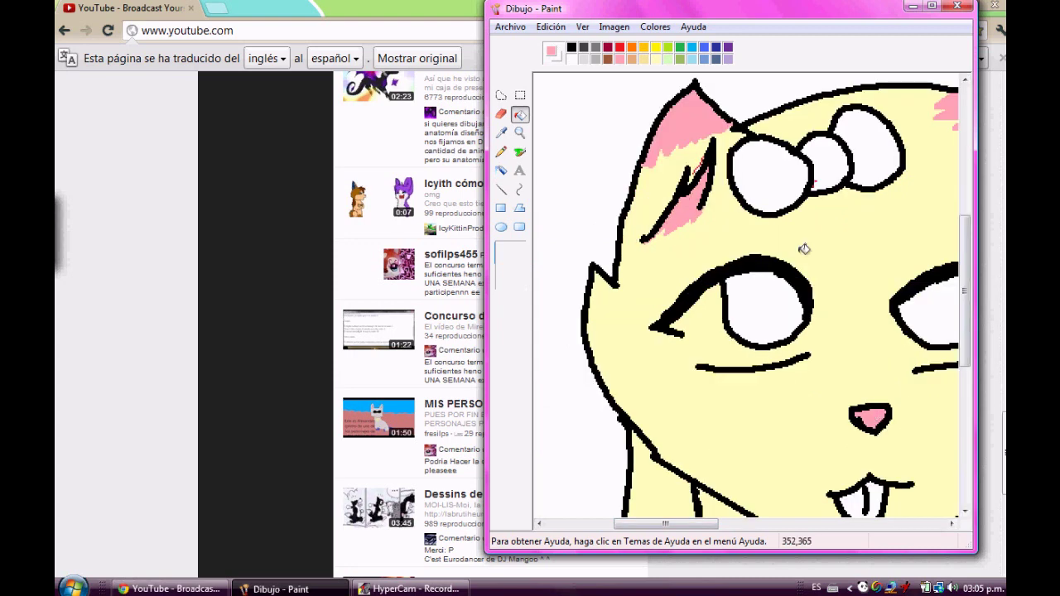
Step: Fill the tongue with red
{"action": "left_click", "coordinate": [632, 47]}
{"action": "left_click", "coordinate": [621, 48]}
{"action": "left_click", "coordinate": [862, 495]}
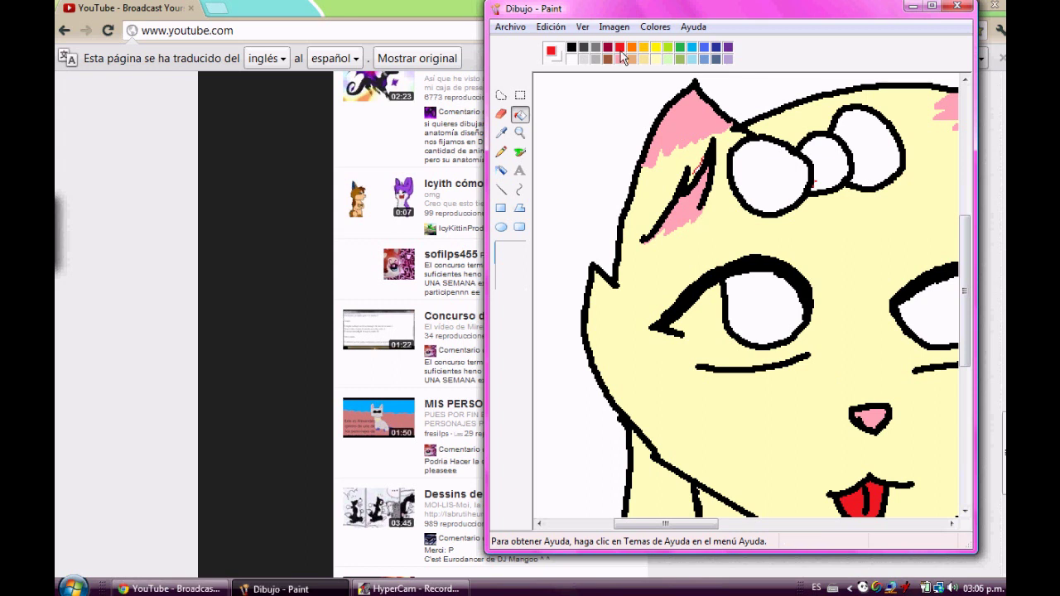
Step: Fill the three parts of the hair bow with pink
{"action": "left_click", "coordinate": [621, 58]}
{"action": "left_click", "coordinate": [799, 171]}
{"action": "left_click", "coordinate": [874, 145]}
{"action": "left_click", "coordinate": [839, 165]}
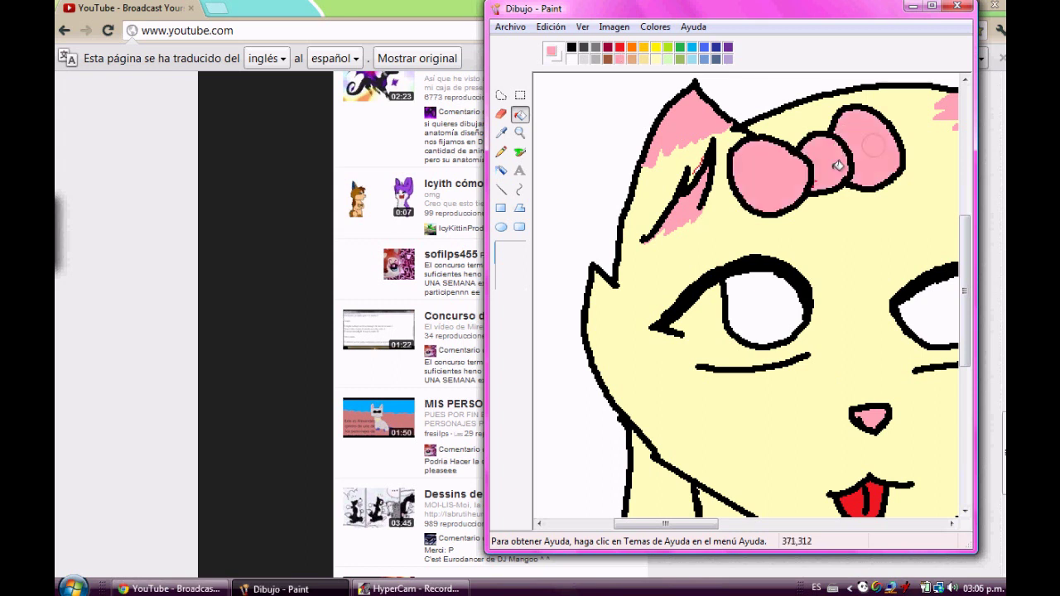
Step: Fill the three parts of the hair bow with sky blue
{"action": "left_click", "coordinate": [693, 47]}
{"action": "left_click", "coordinate": [769, 175]}
{"action": "left_click", "coordinate": [853, 155]}
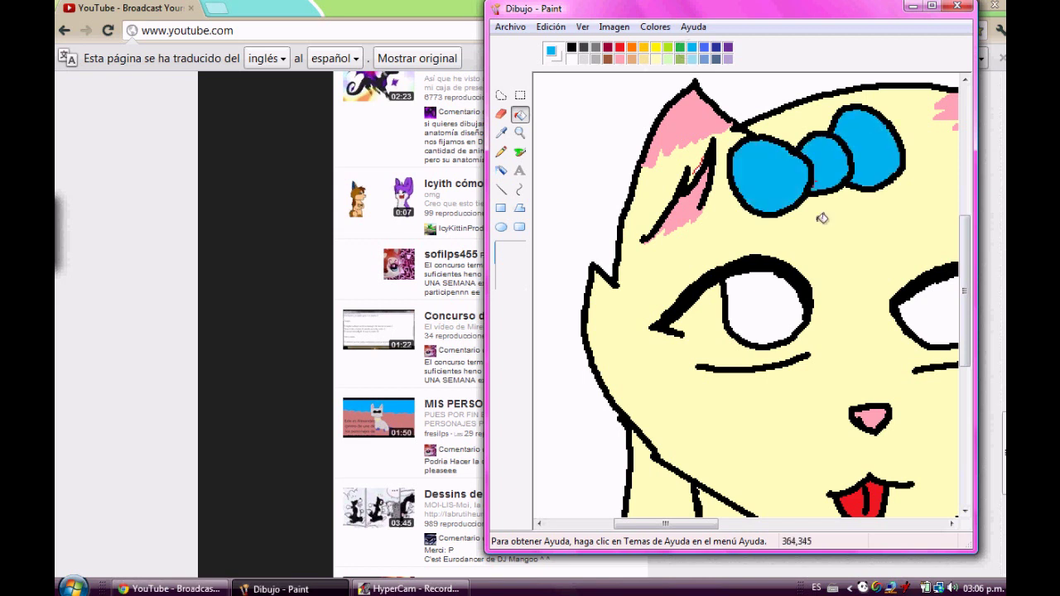
Step: Close the gaps around the left eye with white Pencil lines and fill the area around its iris with white
{"action": "left_click", "coordinate": [501, 152]}
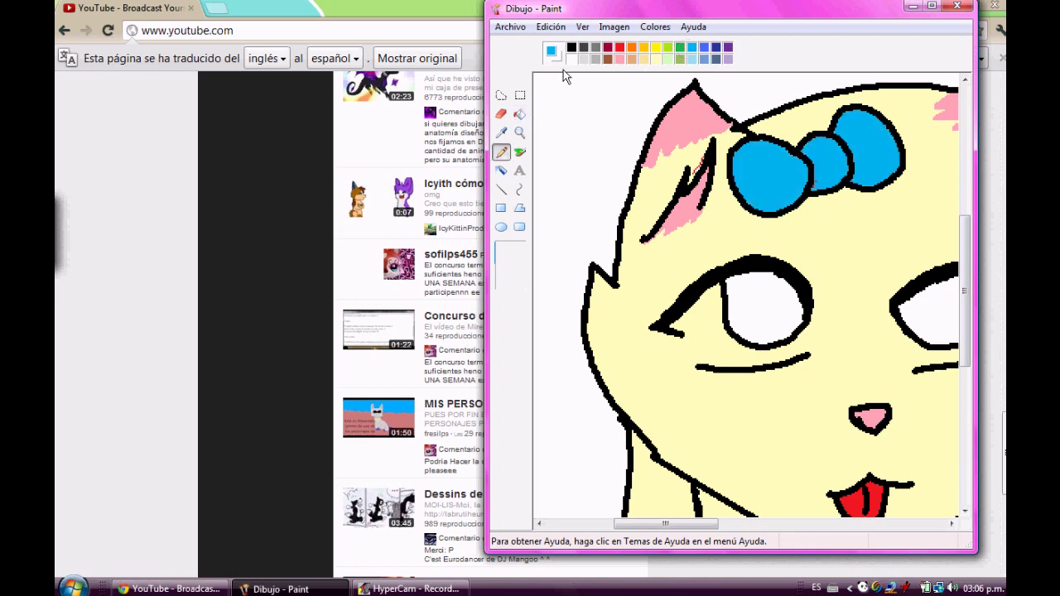
{"action": "left_click", "coordinate": [571, 59]}
{"action": "key", "text": "ctrl"}
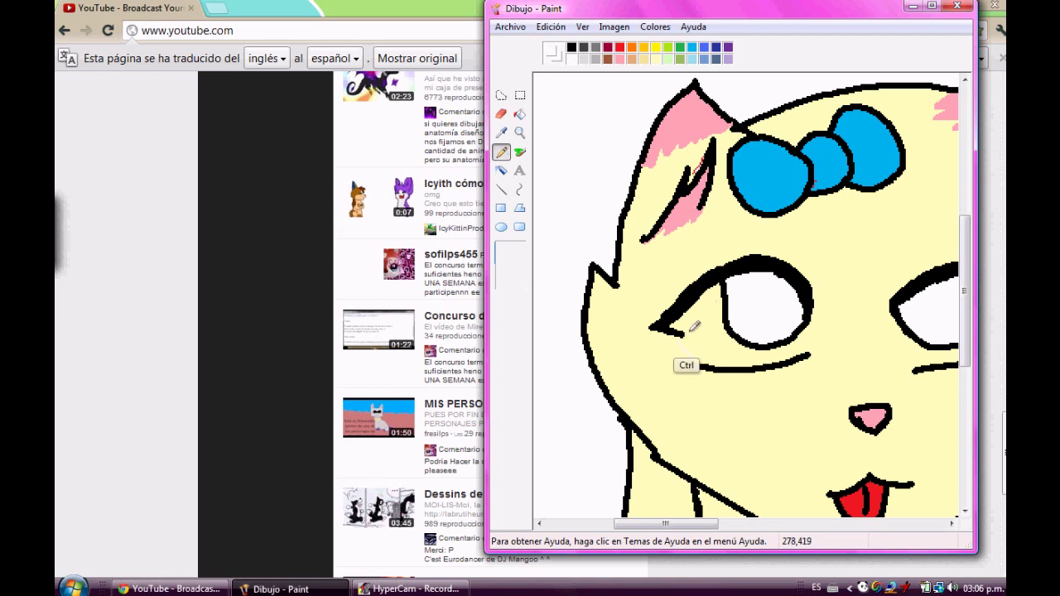
{"action": "left_click_drag", "start_coordinate": [685, 334], "coordinate": [705, 365]}
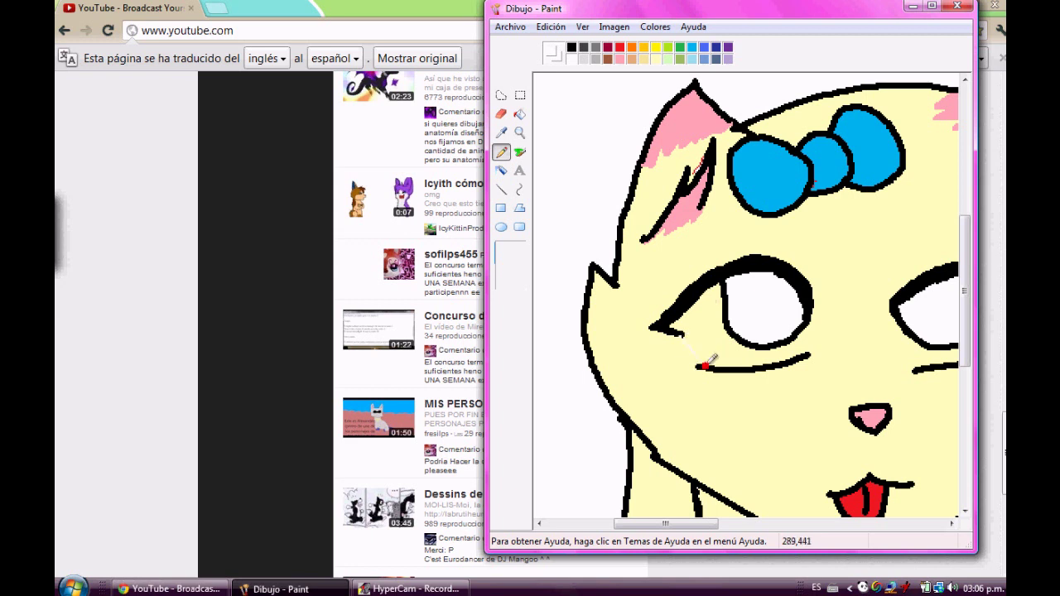
{"action": "key", "text": "ctrl+z"}
{"action": "left_click", "coordinate": [810, 317]}
{"action": "key", "text": "ctrl+z"}
{"action": "left_click", "coordinate": [807, 336]}
{"action": "left_click", "coordinate": [520, 115]}
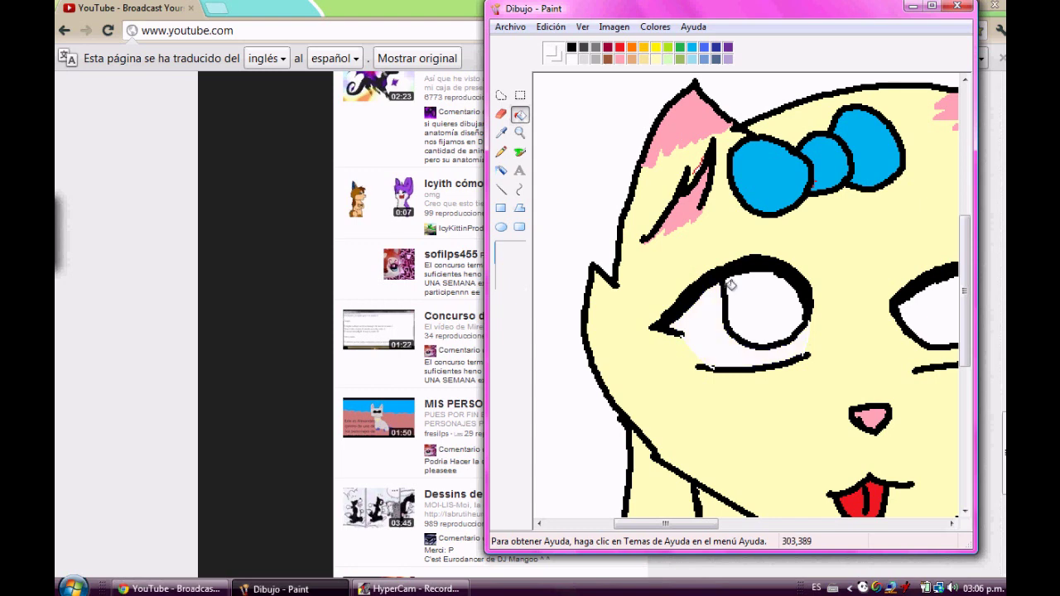
Step: Close the gaps around the right eye with white Pencil lines and fill the area around its iris with white
{"action": "left_click_drag", "start_coordinate": [676, 524], "coordinate": [738, 523]}
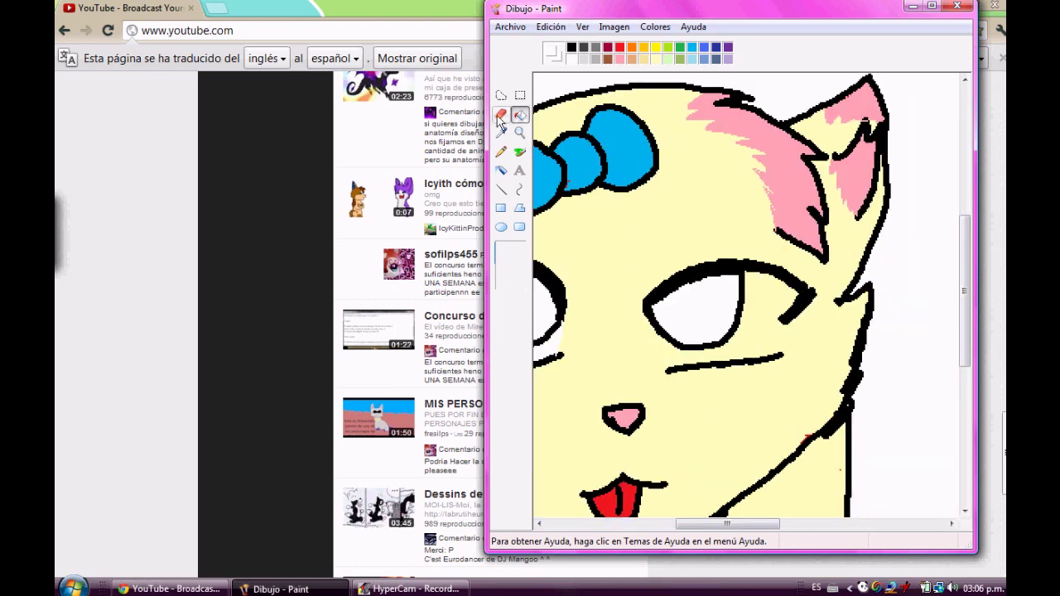
{"action": "left_click", "coordinate": [501, 152]}
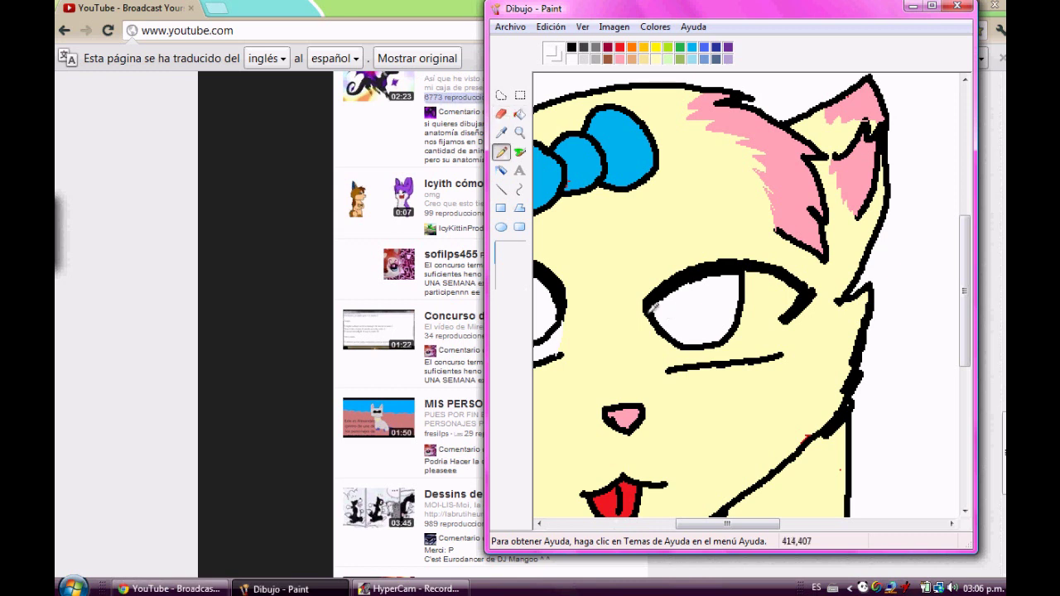
{"action": "left_click", "coordinate": [678, 364]}
{"action": "key", "text": "ctrl+z"}
{"action": "left_click", "coordinate": [777, 354]}
{"action": "key", "text": "ctrl+z"}
{"action": "left_click", "coordinate": [519, 116]}
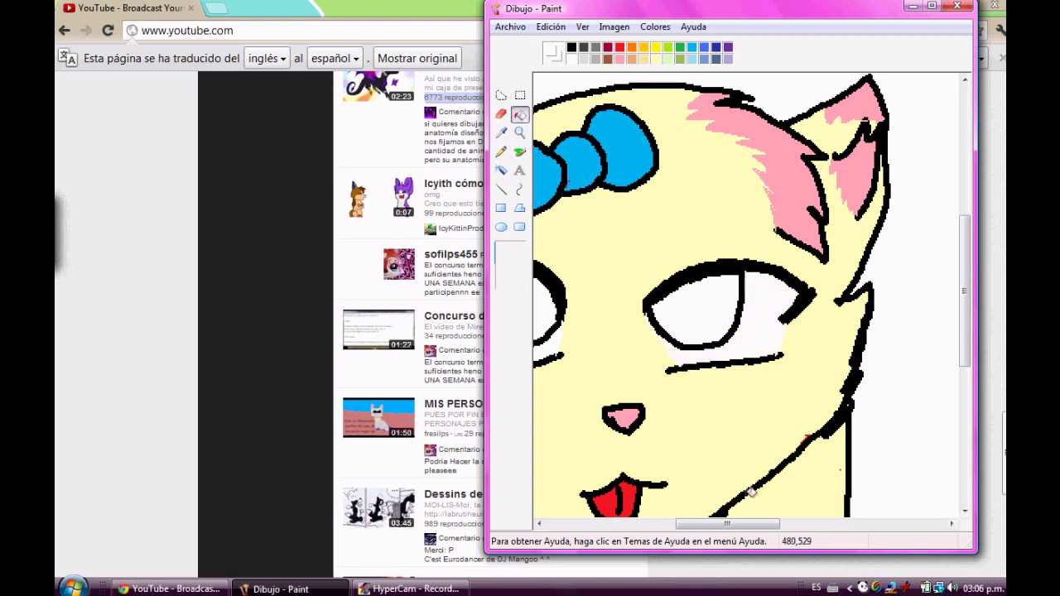
Step: Erase the whole right eye with the largest Eraser size
{"action": "mouse_move", "coordinate": [726, 525]}
{"action": "left_mouse_down"}
{"action": "mouse_move", "coordinate": [694, 520]}
{"action": "mouse_move", "coordinate": [707, 526]}
{"action": "mouse_move", "coordinate": [688, 421]}
{"action": "left_mouse_up"}
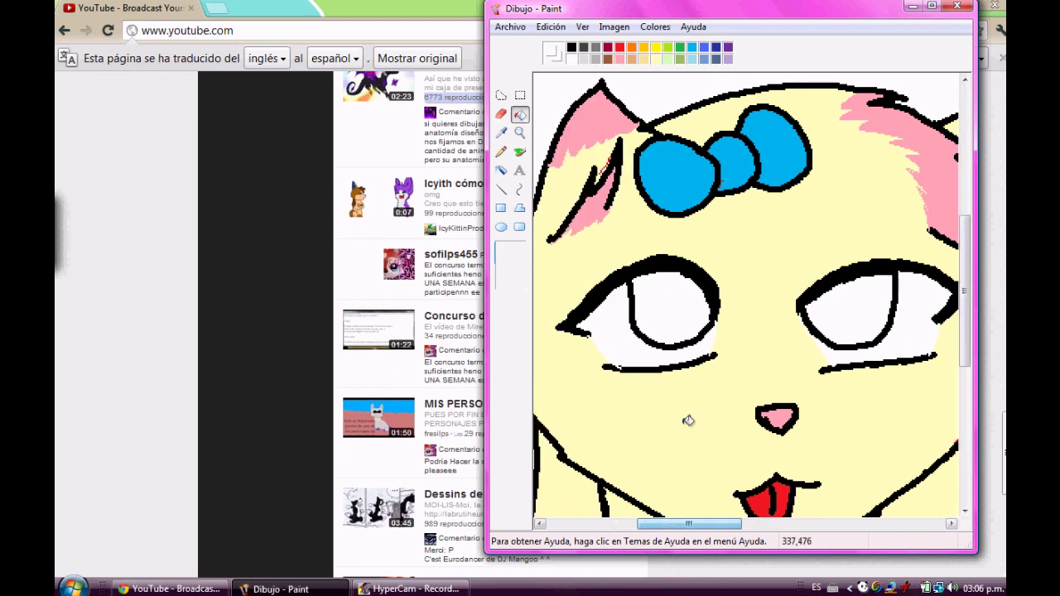
{"action": "left_click", "coordinate": [503, 113]}
{"action": "left_click", "coordinate": [520, 96]}
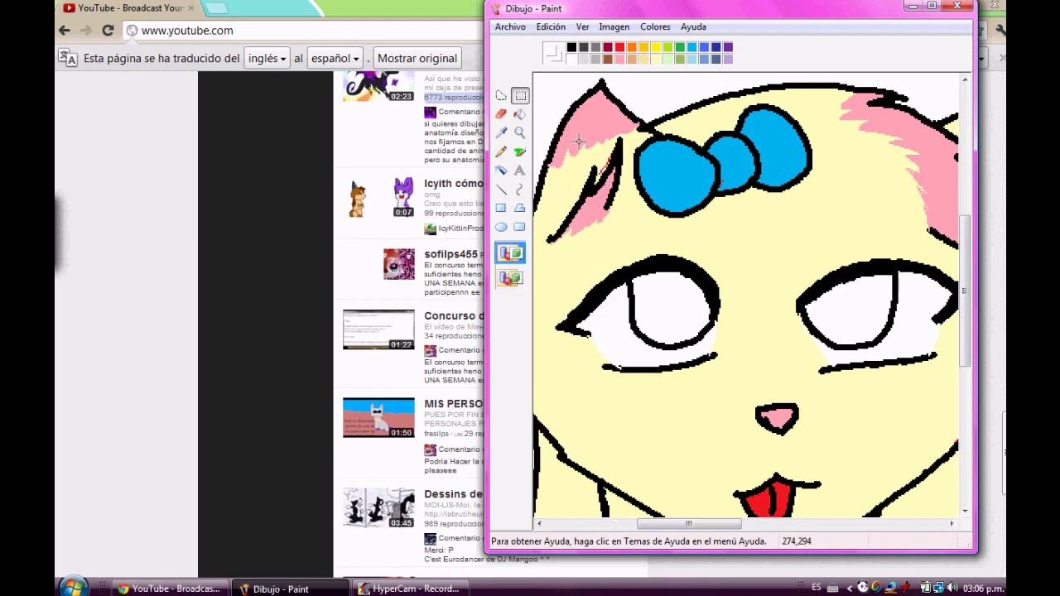
{"action": "left_click", "coordinate": [501, 97]}
{"action": "left_click", "coordinate": [501, 113]}
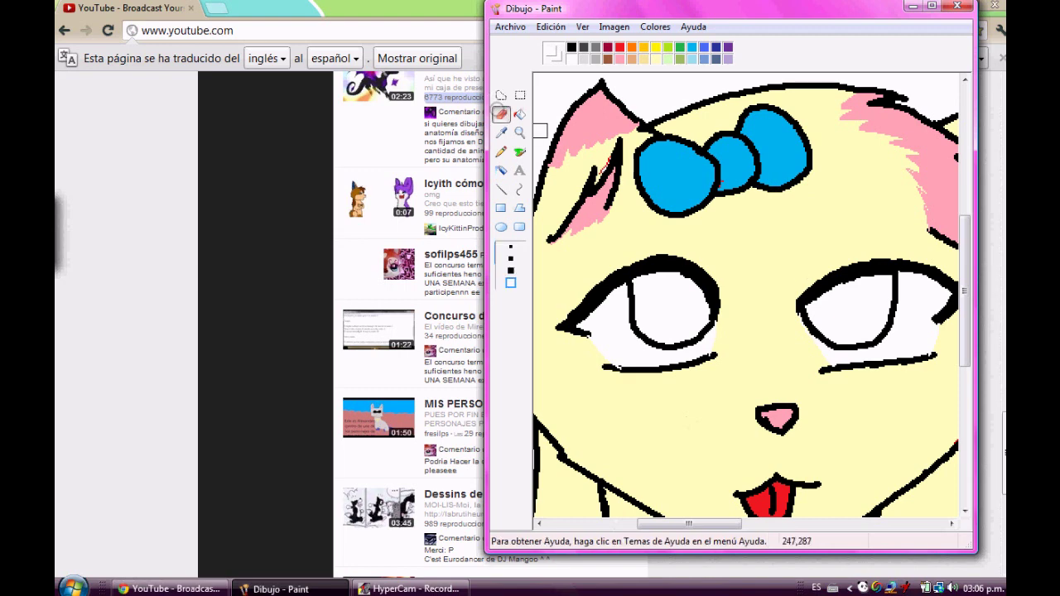
{"action": "mouse_move", "coordinate": [797, 289]}
{"action": "left_mouse_down"}
{"action": "mouse_move", "coordinate": [830, 331]}
{"action": "mouse_move", "coordinate": [909, 365]}
{"action": "mouse_move", "coordinate": [937, 277]}
{"action": "mouse_move", "coordinate": [871, 278]}
{"action": "mouse_move", "coordinate": [871, 347]}
{"action": "mouse_move", "coordinate": [880, 269]}
{"action": "left_mouse_up"}
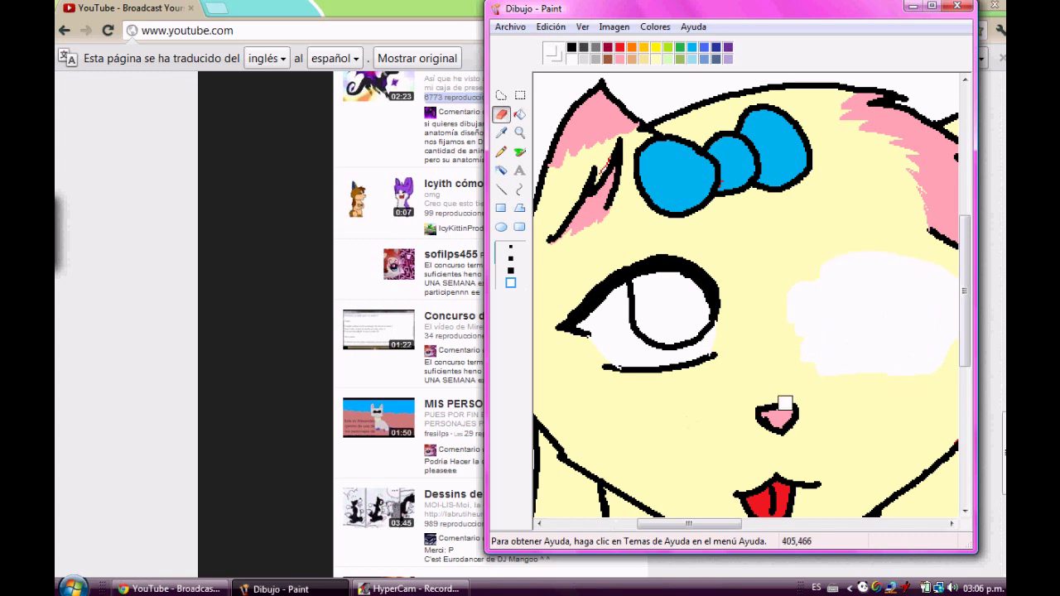
Step: Select the left eye with a free-form outline, then copy and paste it
{"action": "mouse_move", "coordinate": [691, 513]}
{"action": "left_mouse_down"}
{"action": "mouse_move", "coordinate": [725, 511]}
{"action": "mouse_move", "coordinate": [726, 525]}
{"action": "mouse_move", "coordinate": [677, 525]}
{"action": "left_mouse_up"}
{"action": "key", "text": "ctrl"}
{"action": "left_click", "coordinate": [501, 95]}
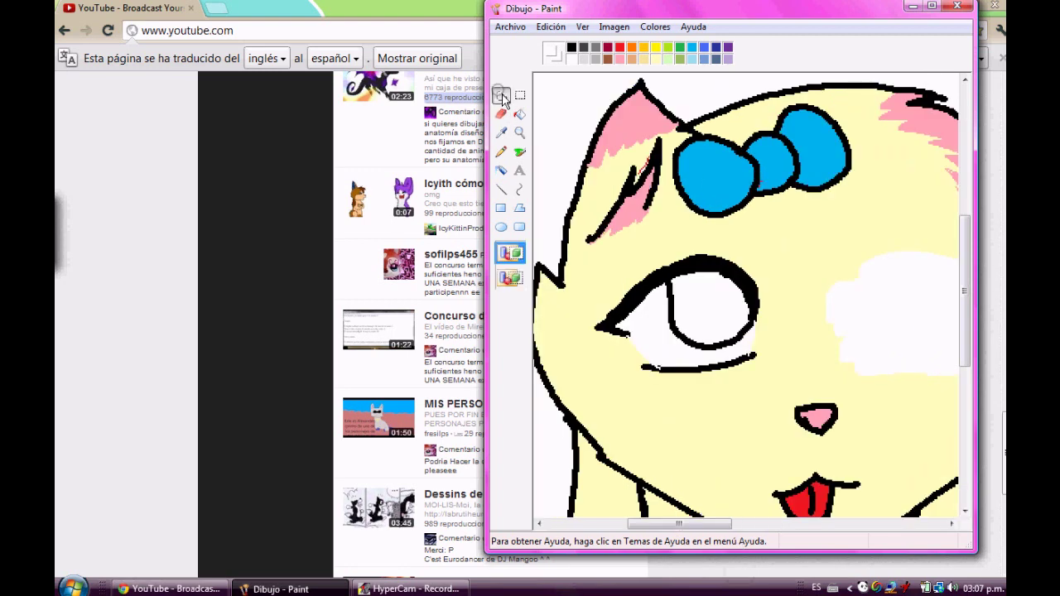
{"action": "mouse_move", "coordinate": [758, 269]}
{"action": "left_mouse_down"}
{"action": "mouse_move", "coordinate": [598, 298]}
{"action": "mouse_move", "coordinate": [654, 383]}
{"action": "mouse_move", "coordinate": [782, 331]}
{"action": "mouse_move", "coordinate": [783, 306]}
{"action": "left_mouse_up"}
{"action": "right_click", "coordinate": [753, 317]}
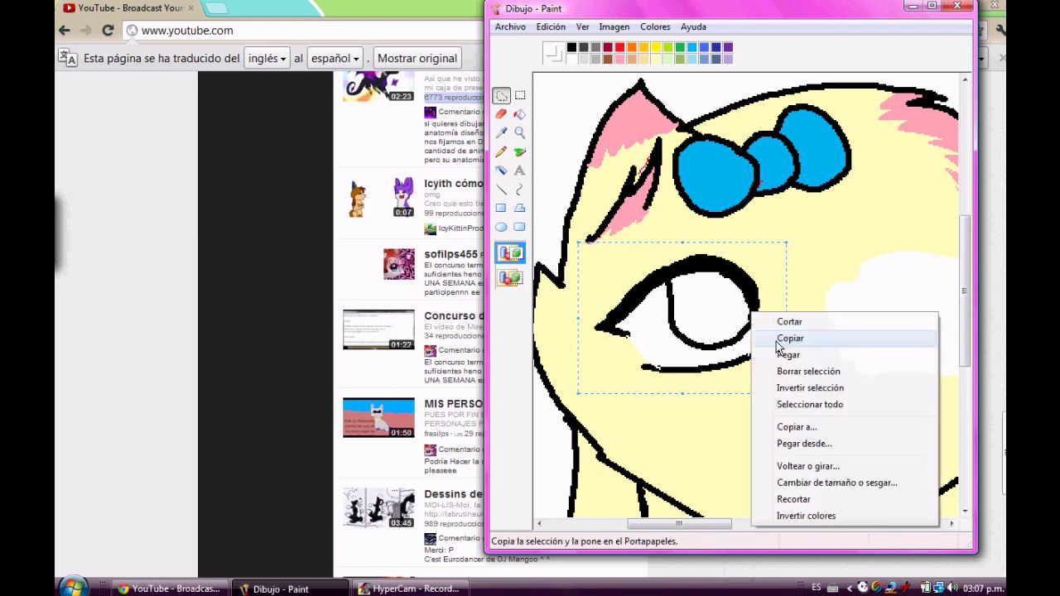
{"action": "left_click", "coordinate": [773, 340]}
{"action": "key", "text": "ctrl+v"}
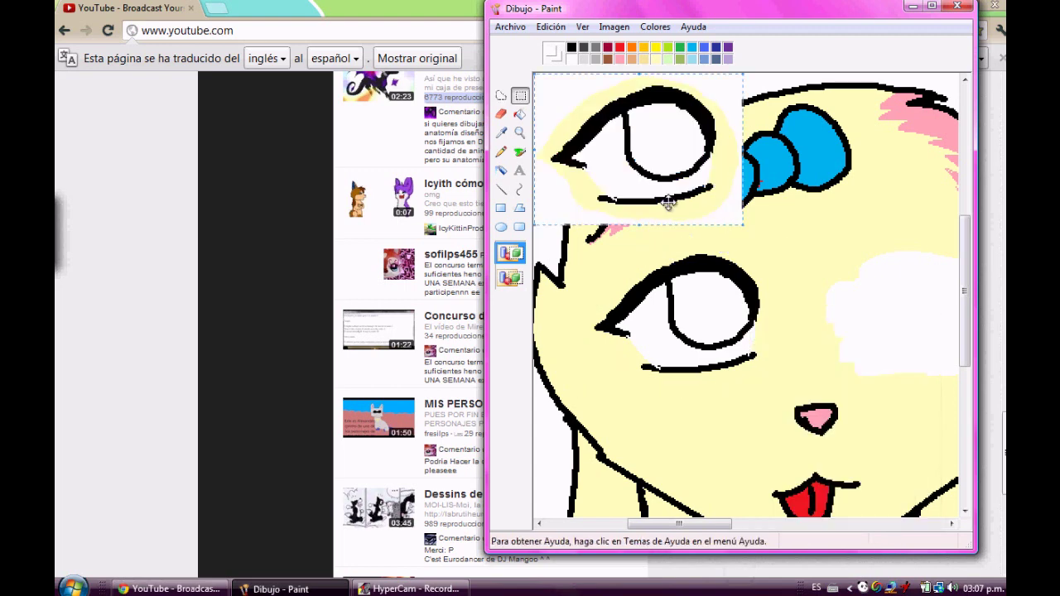
Step: Move the pasted eye over the erased right eye area and flip it horizontally
{"action": "left_click_drag", "start_coordinate": [668, 203], "coordinate": [914, 339]}
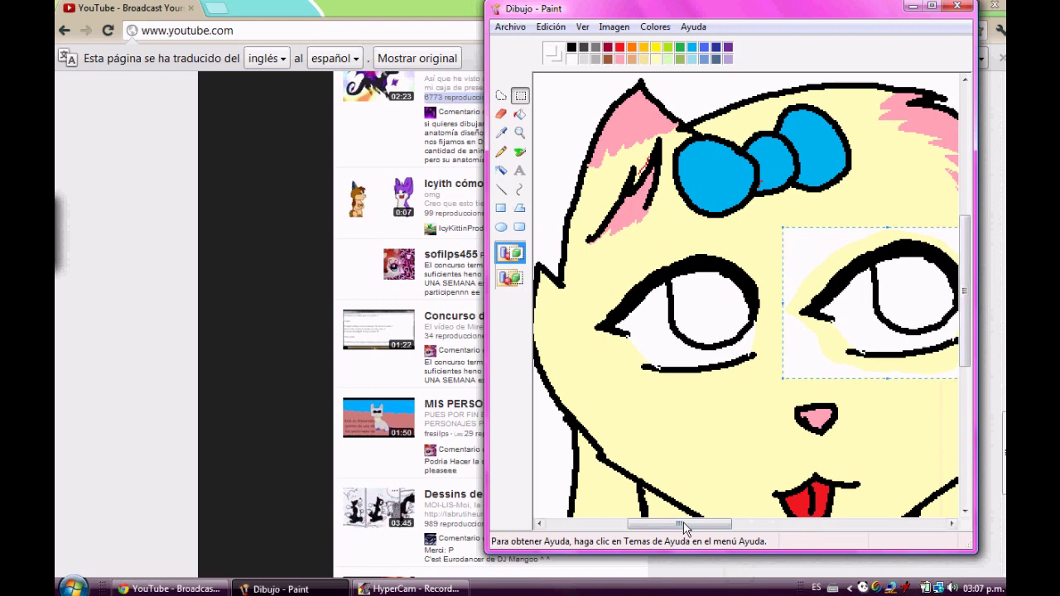
{"action": "left_click_drag", "start_coordinate": [683, 523], "coordinate": [723, 523]}
{"action": "right_click", "coordinate": [733, 325]}
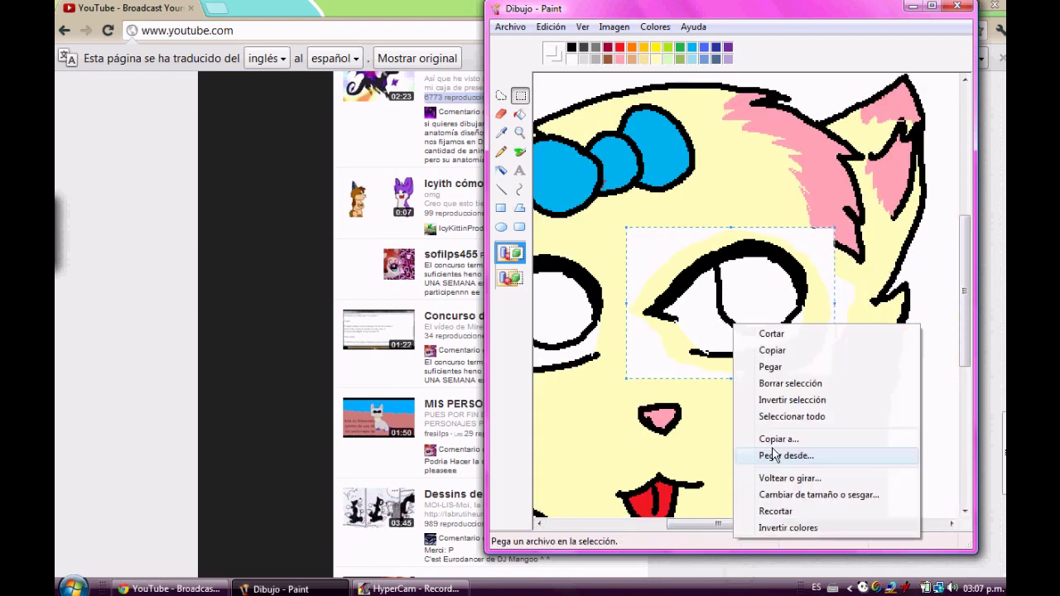
{"action": "left_click", "coordinate": [778, 478]}
{"action": "key", "text": "Return"}
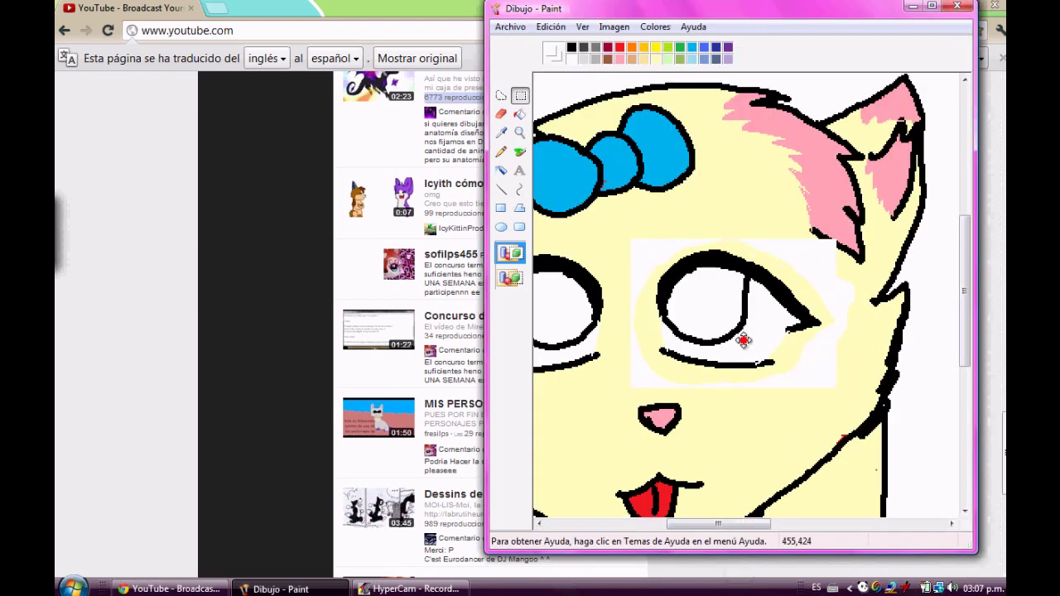
{"action": "left_click_drag", "start_coordinate": [744, 340], "coordinate": [751, 342]}
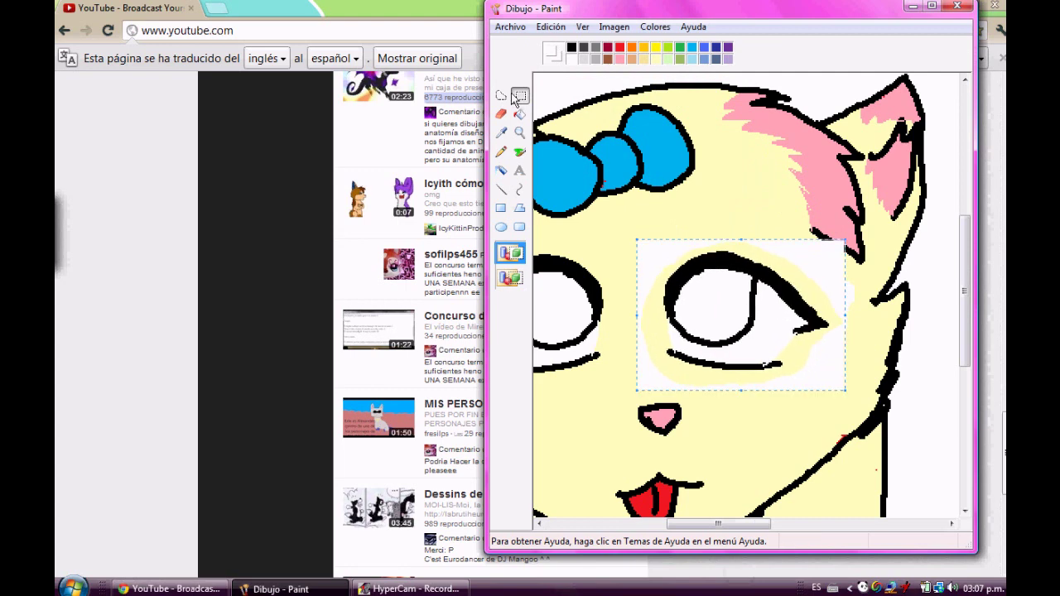
Step: Reselect the flipped right eye with a free-form outline and shift it slightly up and to the right
{"action": "left_click", "coordinate": [501, 95]}
{"action": "mouse_move", "coordinate": [816, 287]}
{"action": "left_mouse_down"}
{"action": "mouse_move", "coordinate": [768, 257]}
{"action": "mouse_move", "coordinate": [680, 246]}
{"action": "mouse_move", "coordinate": [662, 375]}
{"action": "mouse_move", "coordinate": [837, 353]}
{"action": "left_mouse_up"}
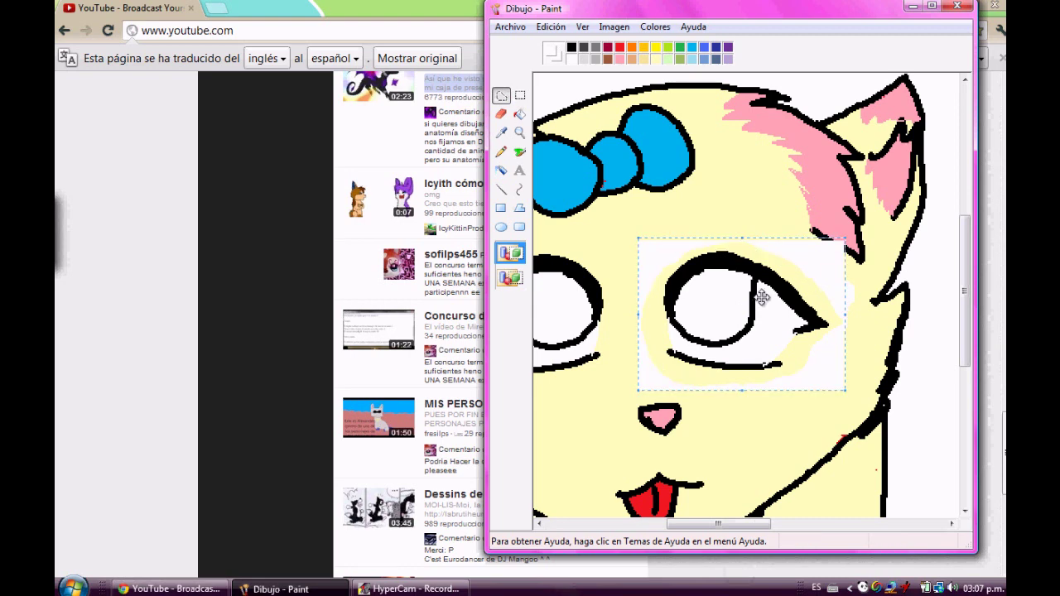
{"action": "left_click_drag", "start_coordinate": [762, 298], "coordinate": [770, 293]}
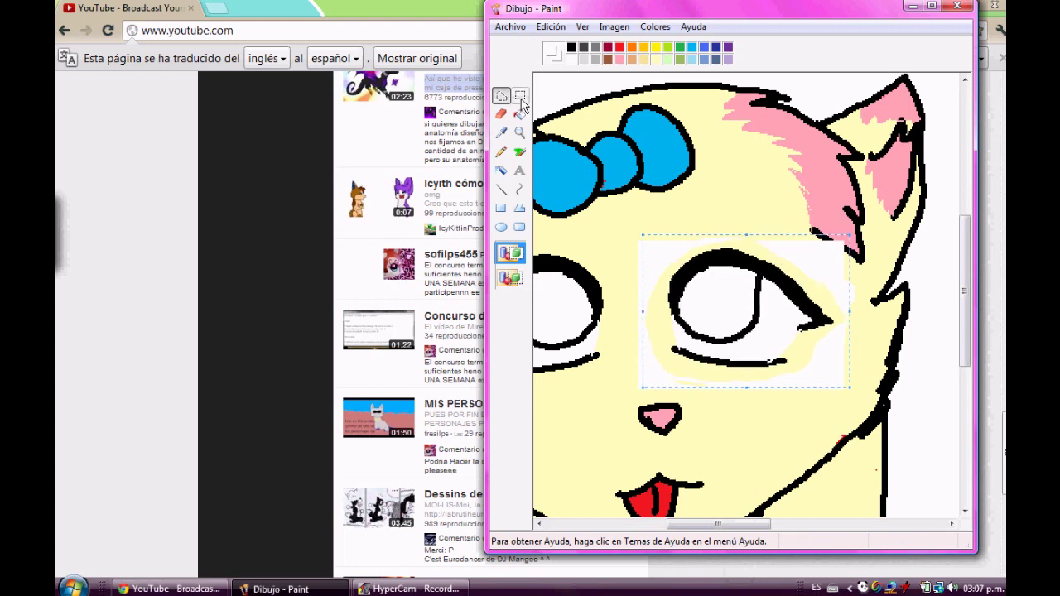
Step: Fill the white area surrounding the pasted right eye with the pale yellow fur colour
{"action": "left_click", "coordinate": [519, 113]}
{"action": "left_click", "coordinate": [656, 60]}
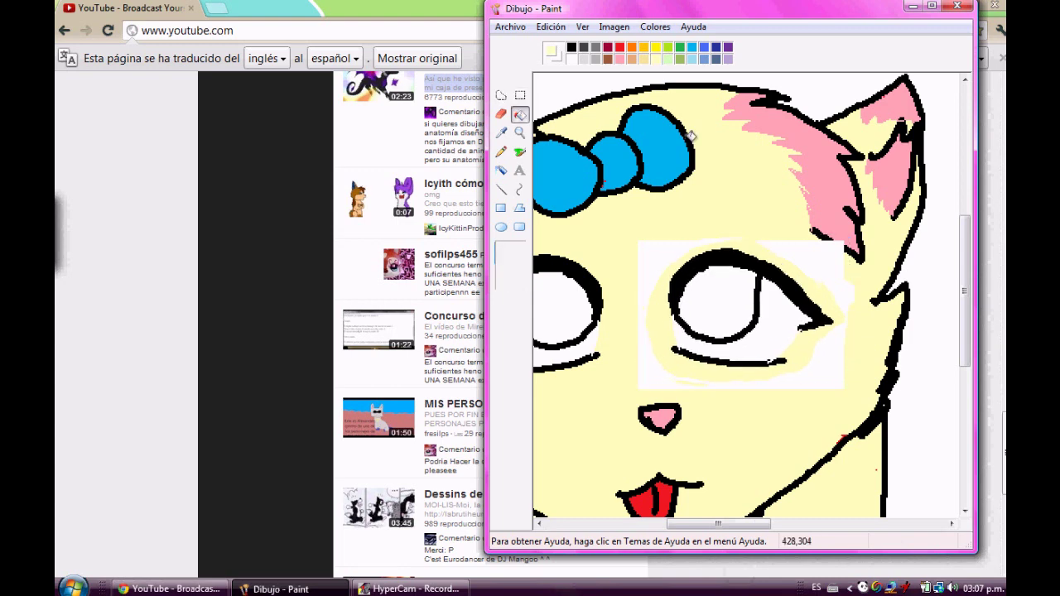
{"action": "left_click", "coordinate": [821, 279]}
Step: Redraw the missing black outline at the lower tip of the pink fringe above the right eye with the Brush
{"action": "left_click", "coordinate": [519, 151]}
{"action": "left_click", "coordinate": [571, 49]}
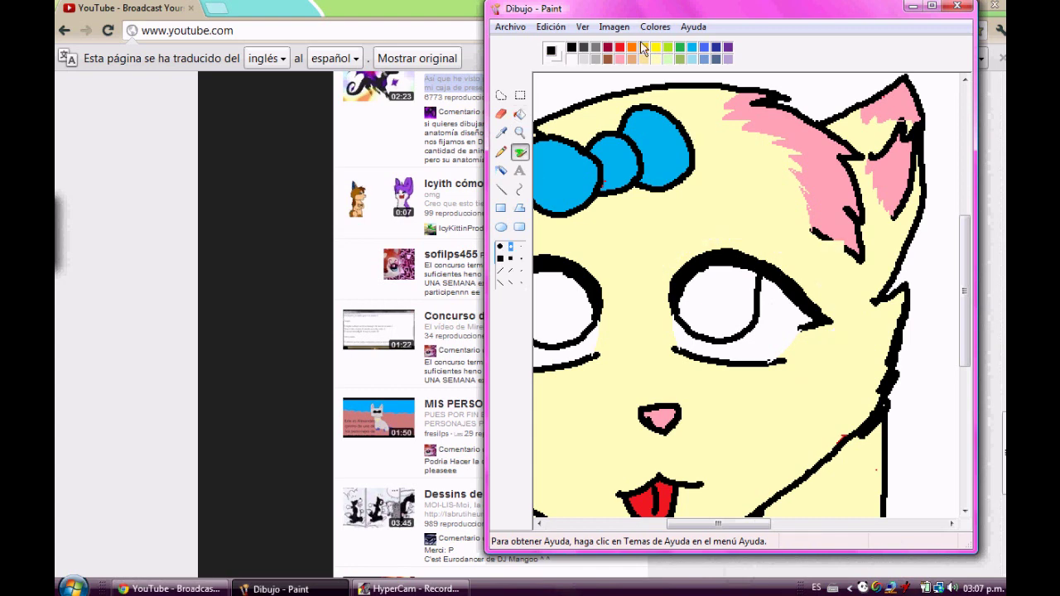
{"action": "mouse_move", "coordinate": [832, 242]}
{"action": "left_mouse_down"}
{"action": "mouse_move", "coordinate": [847, 250]}
{"action": "mouse_move", "coordinate": [822, 232]}
{"action": "left_mouse_up"}
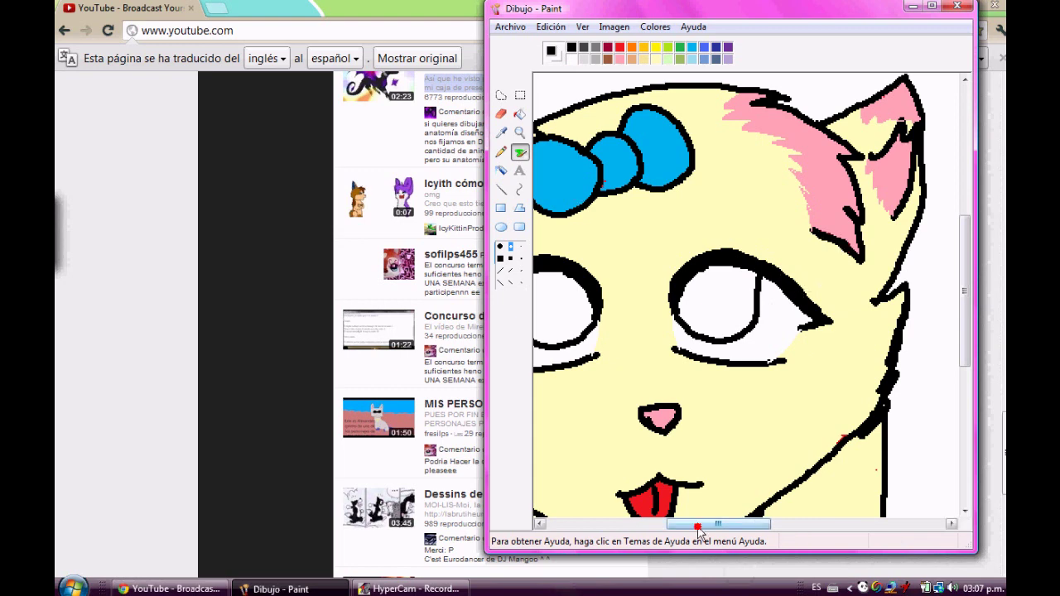
Step: Save the drawing as a JPEG named baby in the Imágenes folder
{"action": "left_click_drag", "start_coordinate": [699, 530], "coordinate": [667, 531]}
{"action": "left_click", "coordinate": [510, 26]}
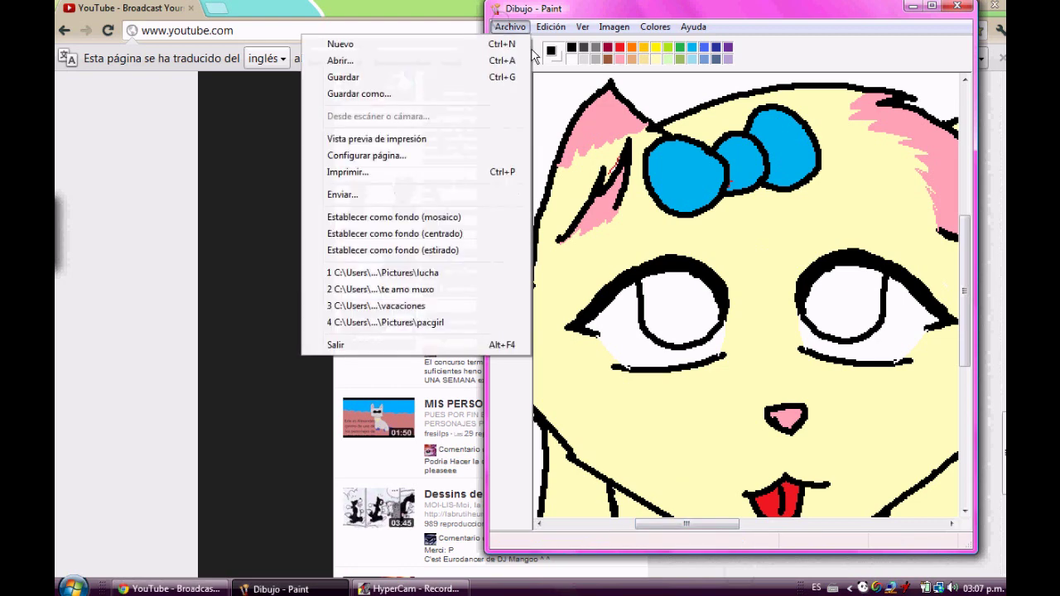
{"action": "left_click", "coordinate": [427, 97]}
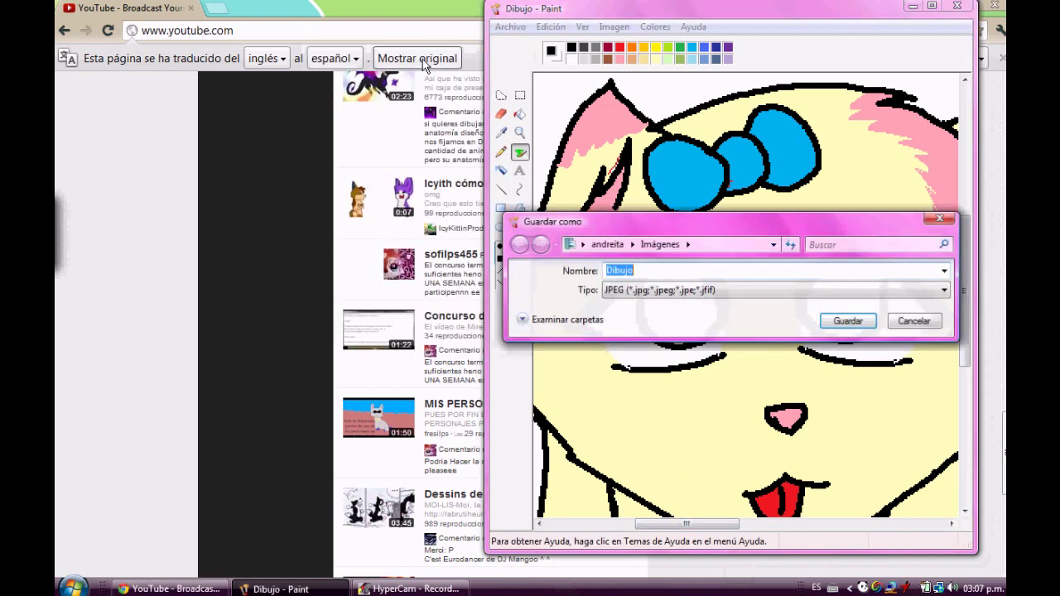
{"action": "type", "text": "bab"}
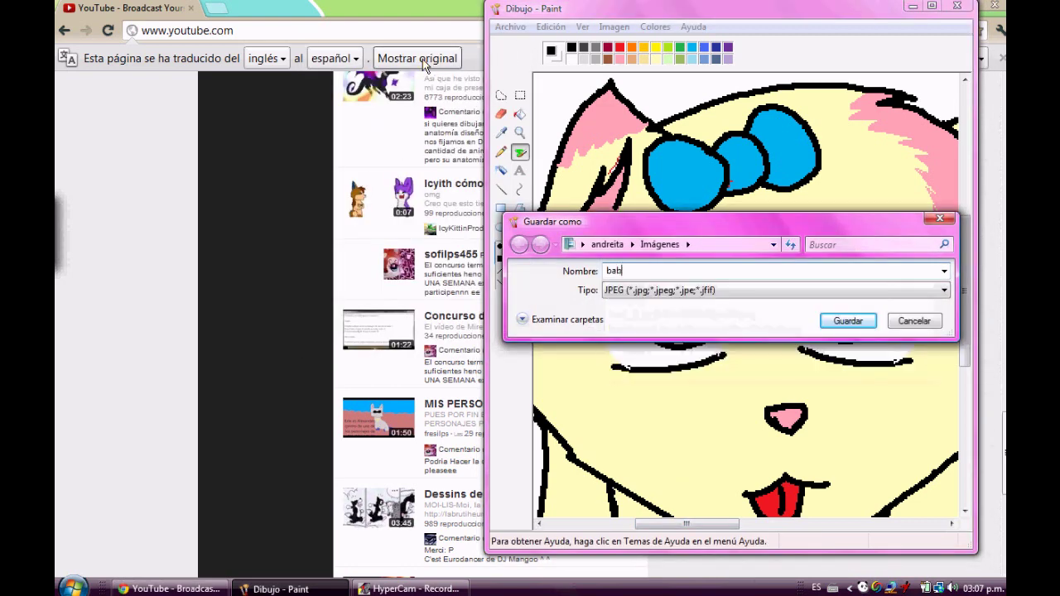
{"action": "key", "text": "Return"}
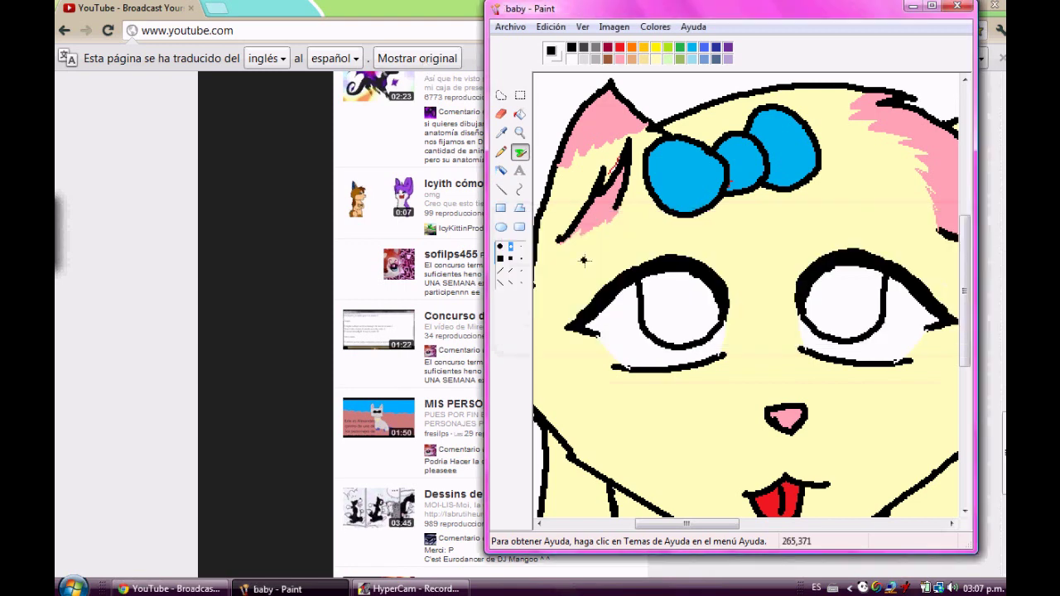
{"action": "left_click", "coordinate": [587, 360]}
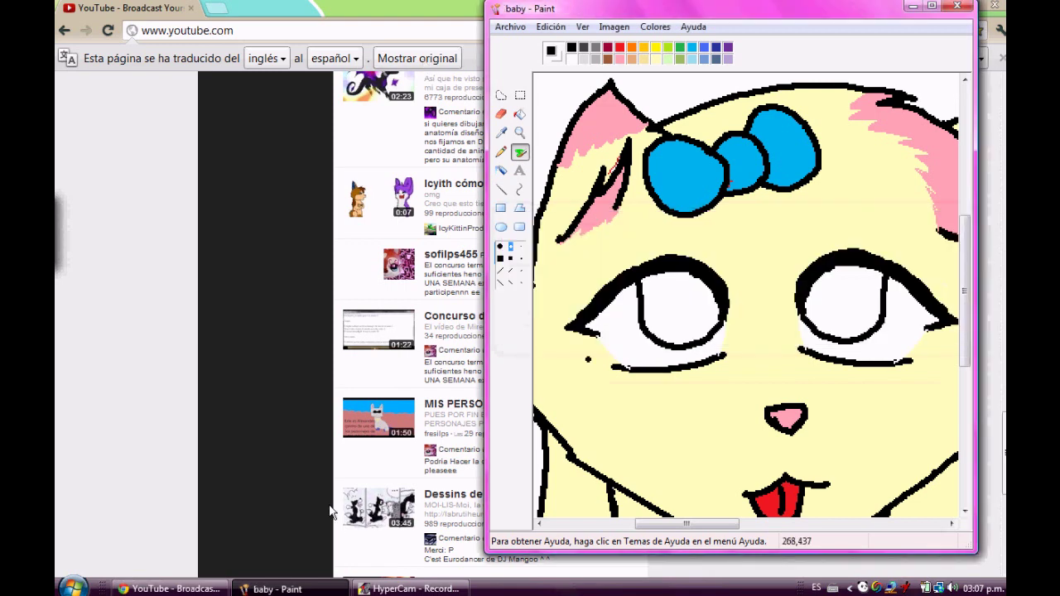
Step: Launch GIMP
{"action": "left_click", "coordinate": [73, 588]}
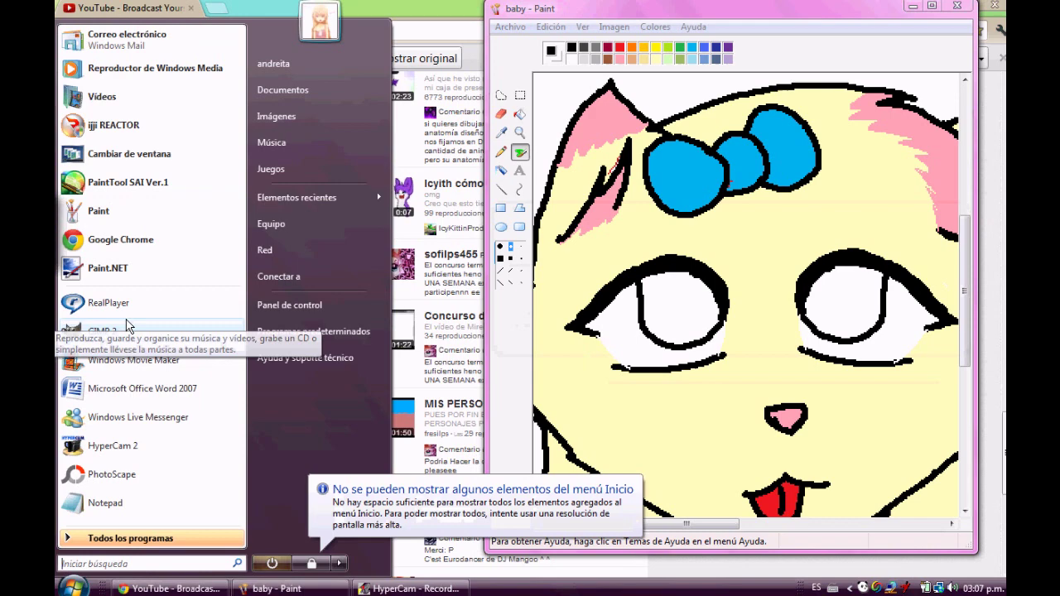
{"action": "left_click", "coordinate": [129, 328]}
{"action": "left_click", "coordinate": [147, 294]}
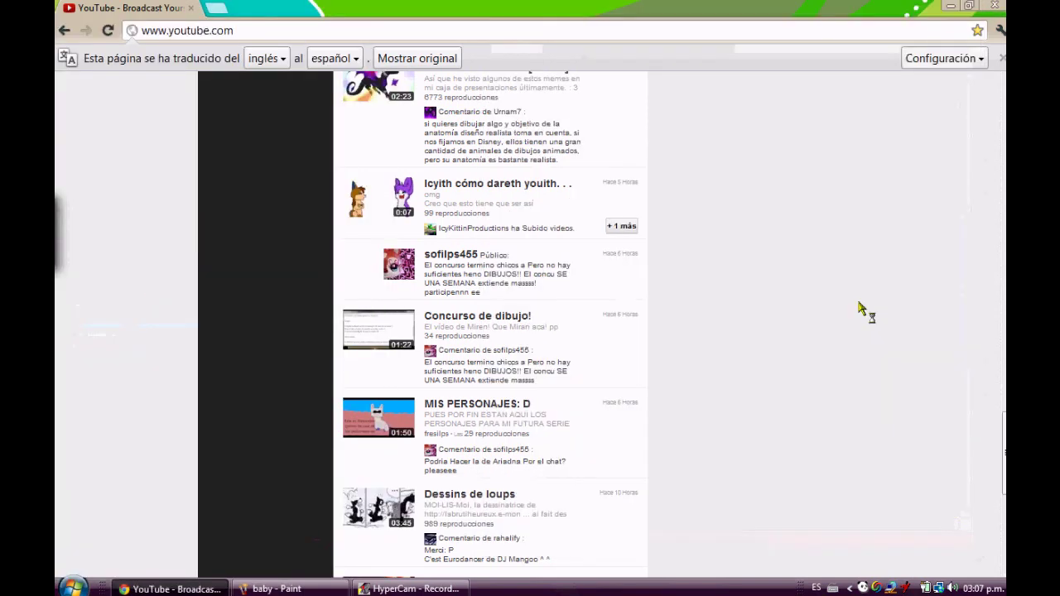
Step: Return to the top of the YouTube page in the browser and open the signed-in account's channel
{"action": "left_click_drag", "start_coordinate": [1003, 453], "coordinate": [1004, 125]}
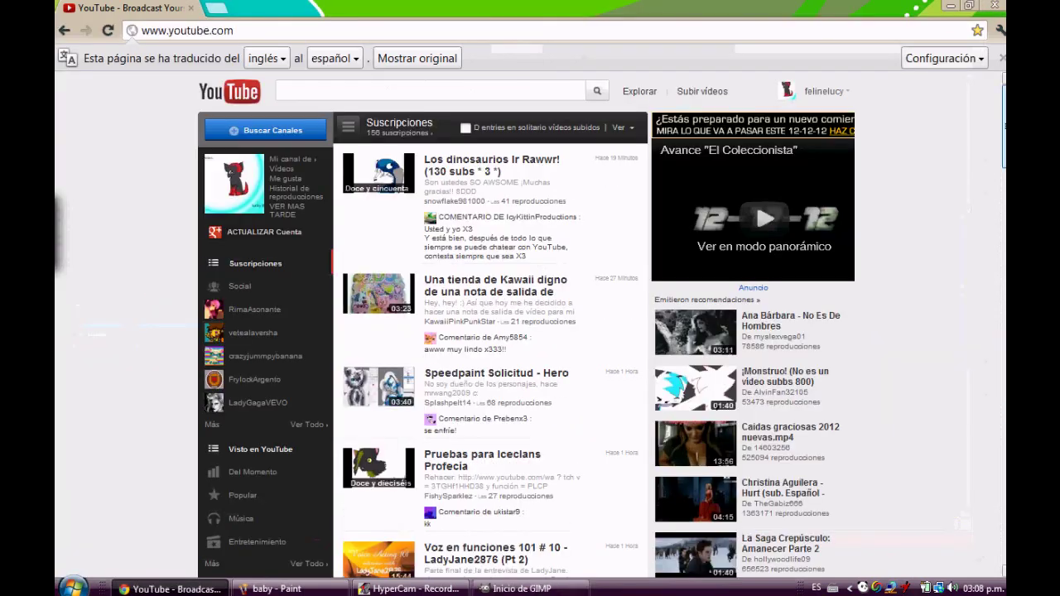
{"action": "left_click", "coordinate": [832, 95]}
{"action": "left_click", "coordinate": [770, 126]}
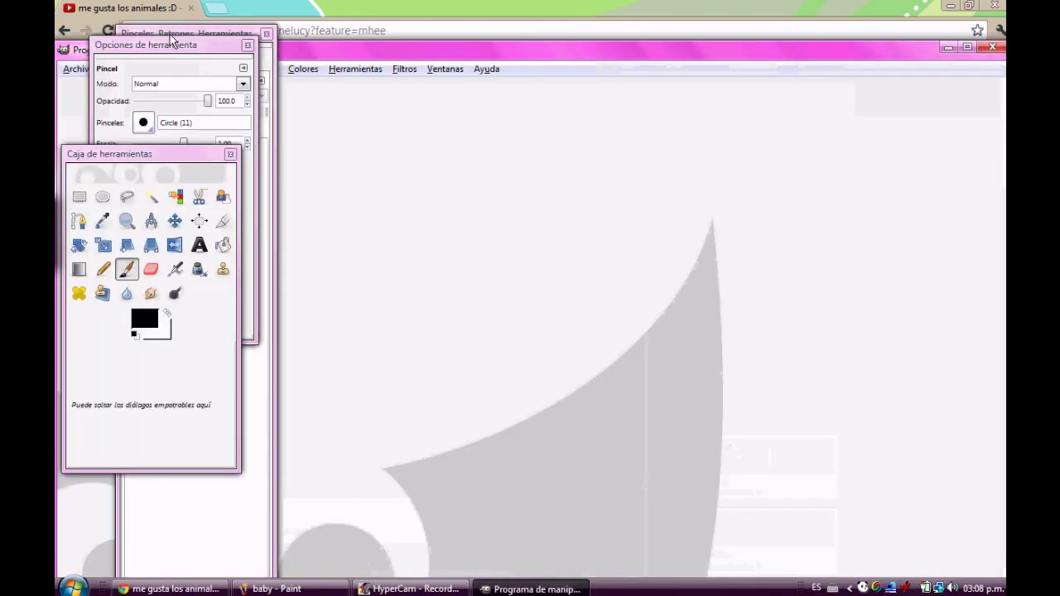
Step: Spread the floating tool options and layers windows apart in GIMP and create a blank 640x400-pixel image
{"action": "left_click_drag", "start_coordinate": [171, 40], "coordinate": [762, 170]}
{"action": "left_click_drag", "start_coordinate": [207, 38], "coordinate": [467, 168]}
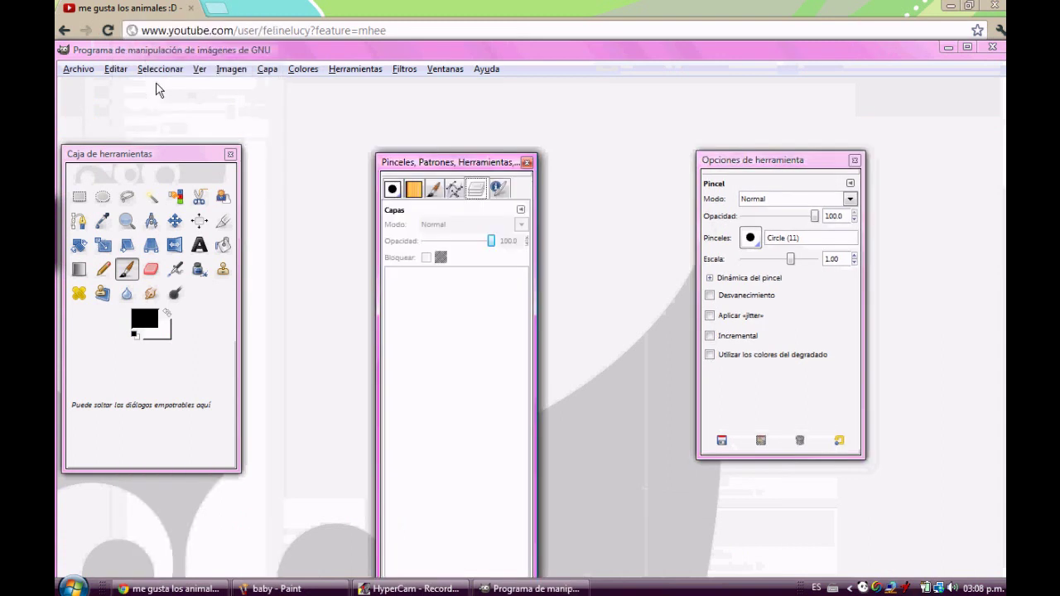
{"action": "left_click", "coordinate": [83, 69]}
{"action": "left_click", "coordinate": [83, 53]}
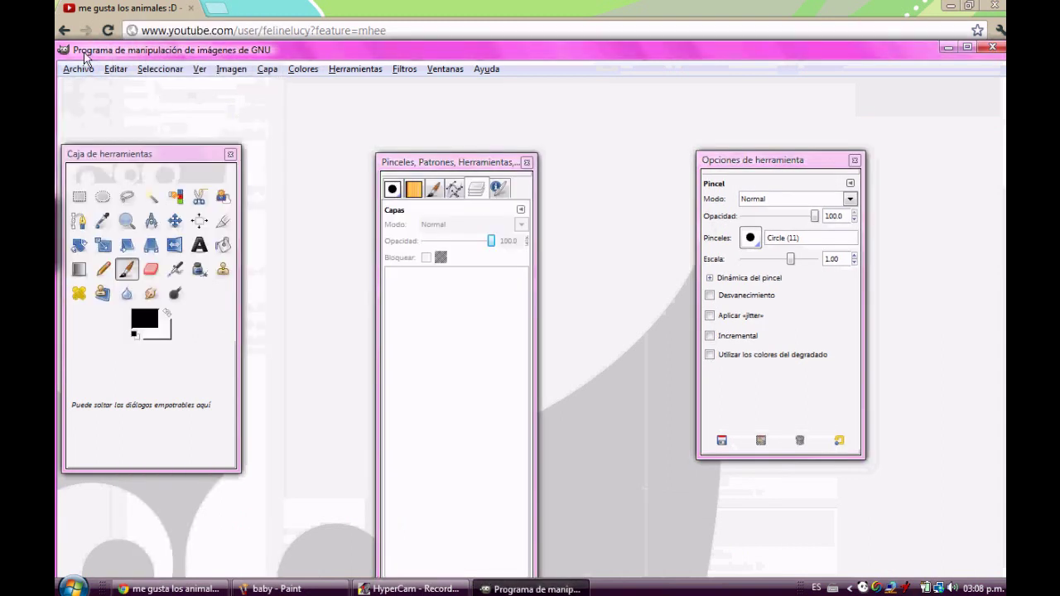
{"action": "key", "text": "ctrl+n"}
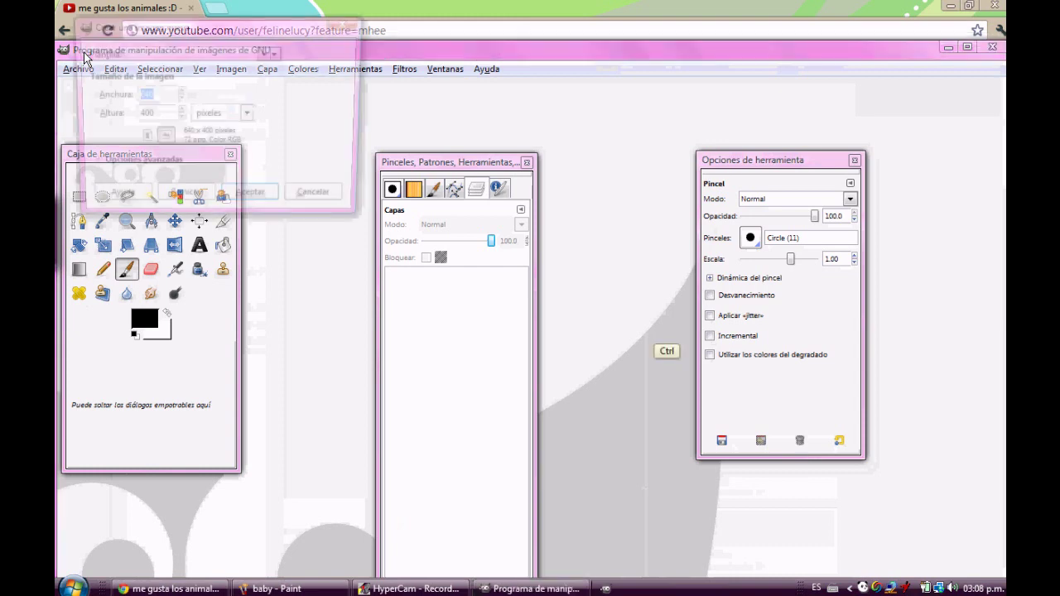
{"action": "key", "text": "Return"}
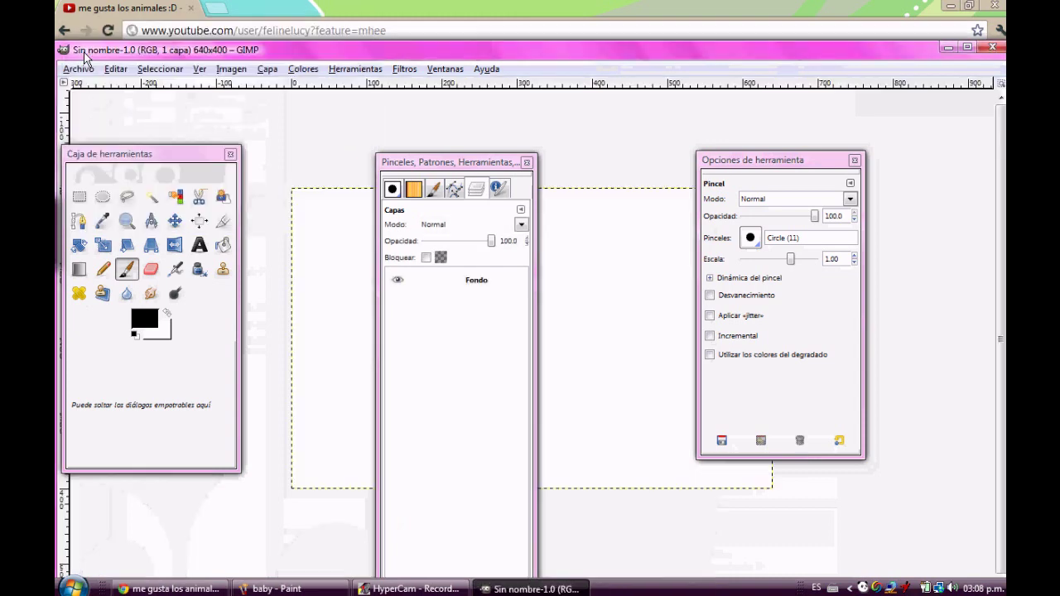
Step: Open the image baby.jpg from the Pictures folder
{"action": "left_click", "coordinate": [78, 70]}
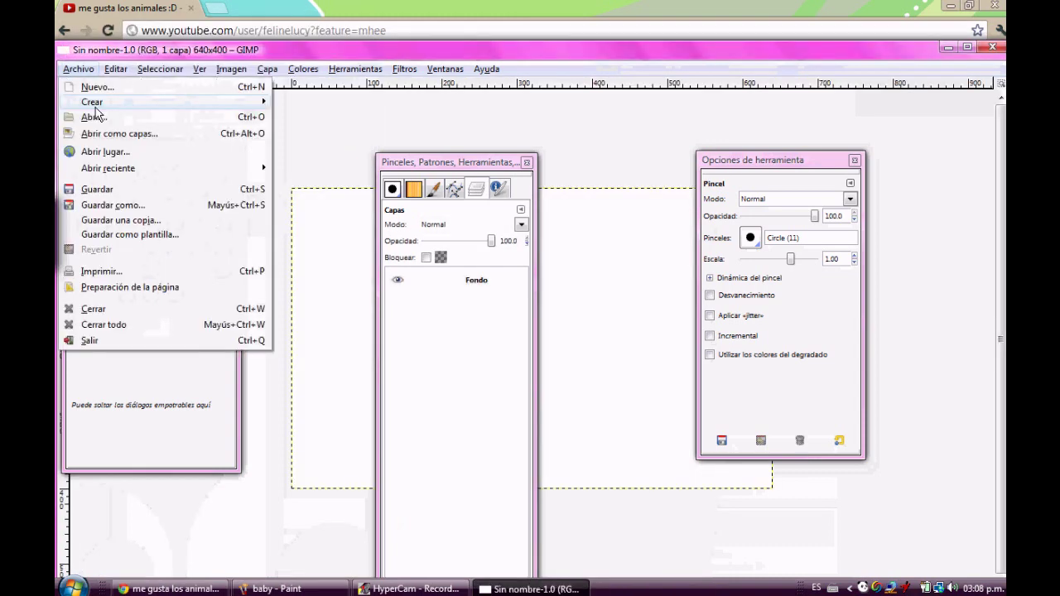
{"action": "left_click", "coordinate": [89, 120]}
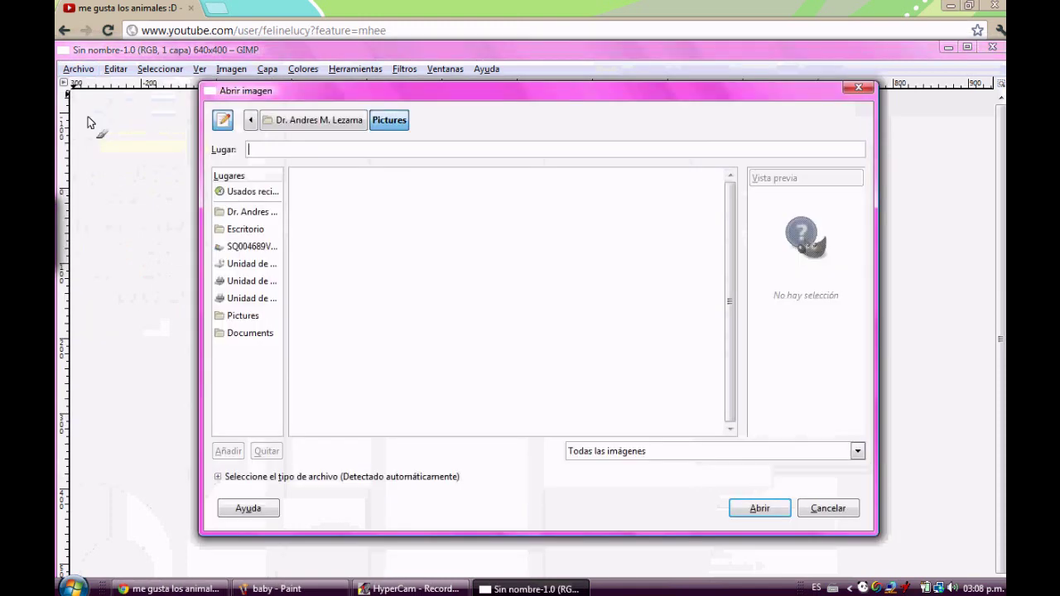
{"action": "type", "text": "baby.jpg"}
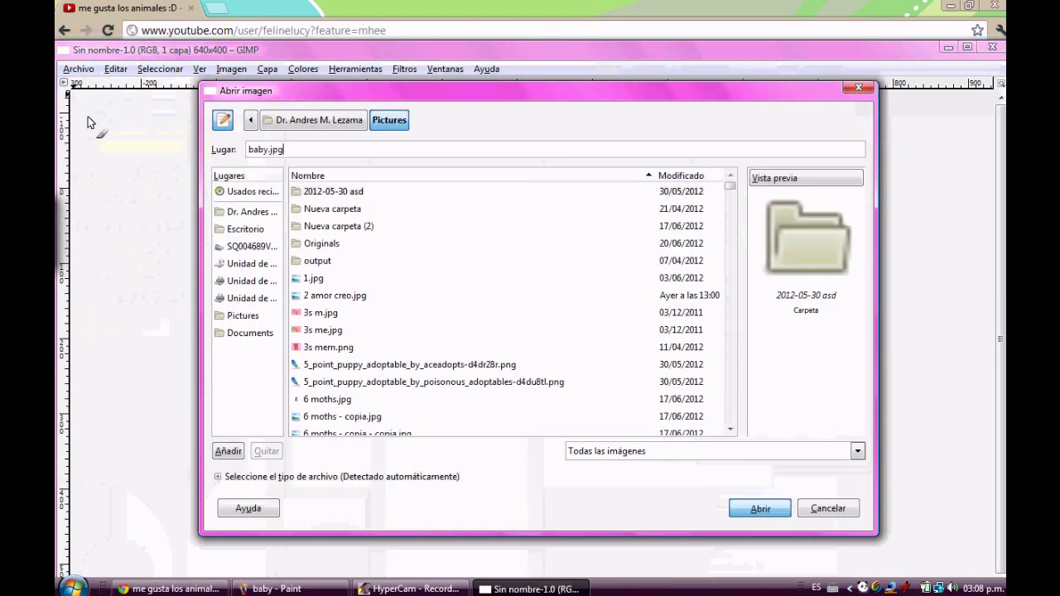
{"action": "key", "text": "Return"}
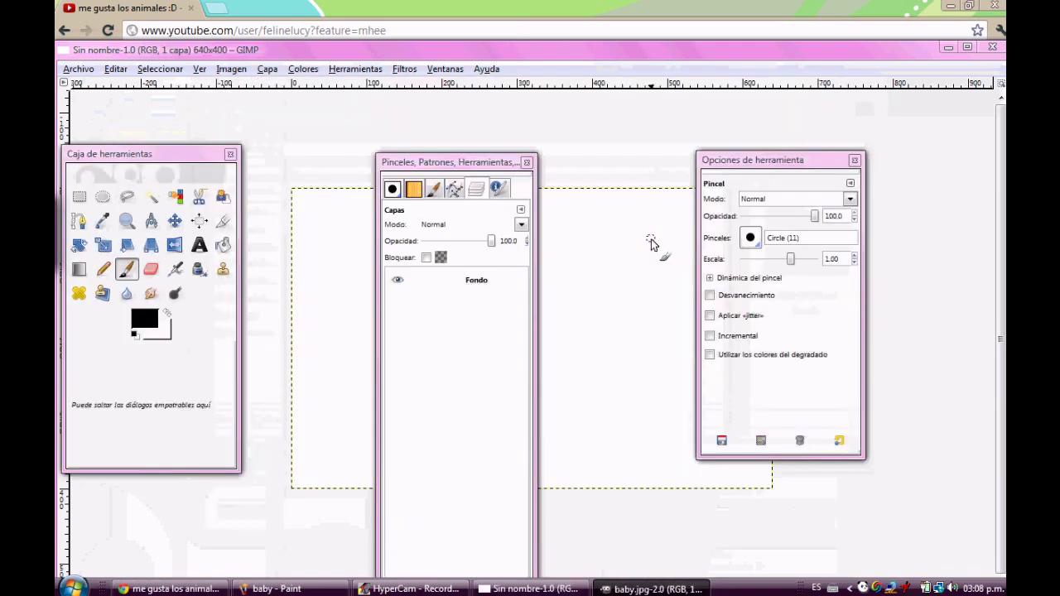
Step: Bring the baby.jpg window forward, maximise it and move the layers window away from the character
{"action": "left_click", "coordinate": [614, 557]}
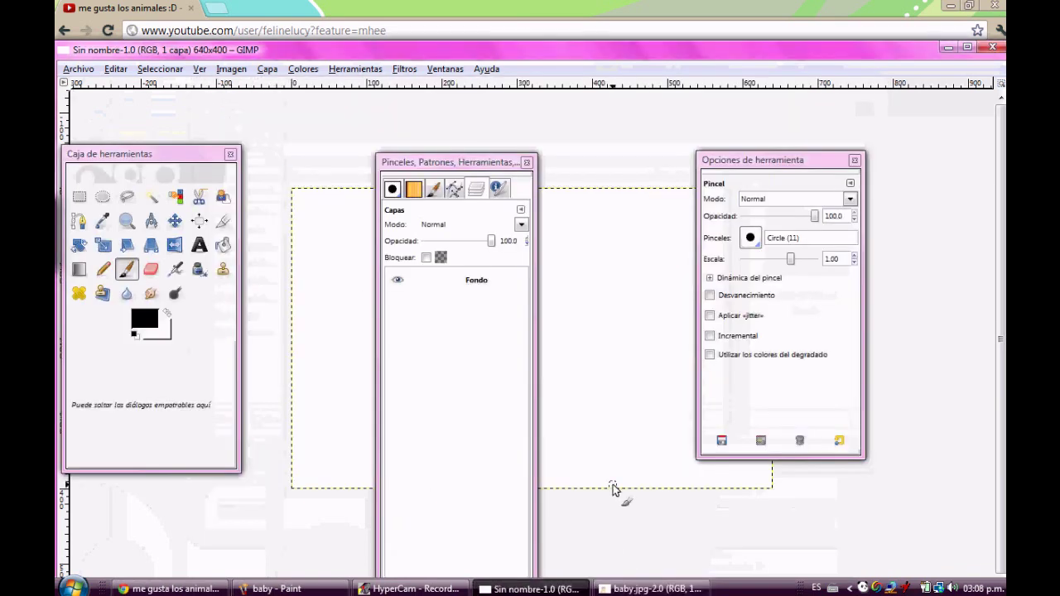
{"action": "left_click", "coordinate": [632, 589]}
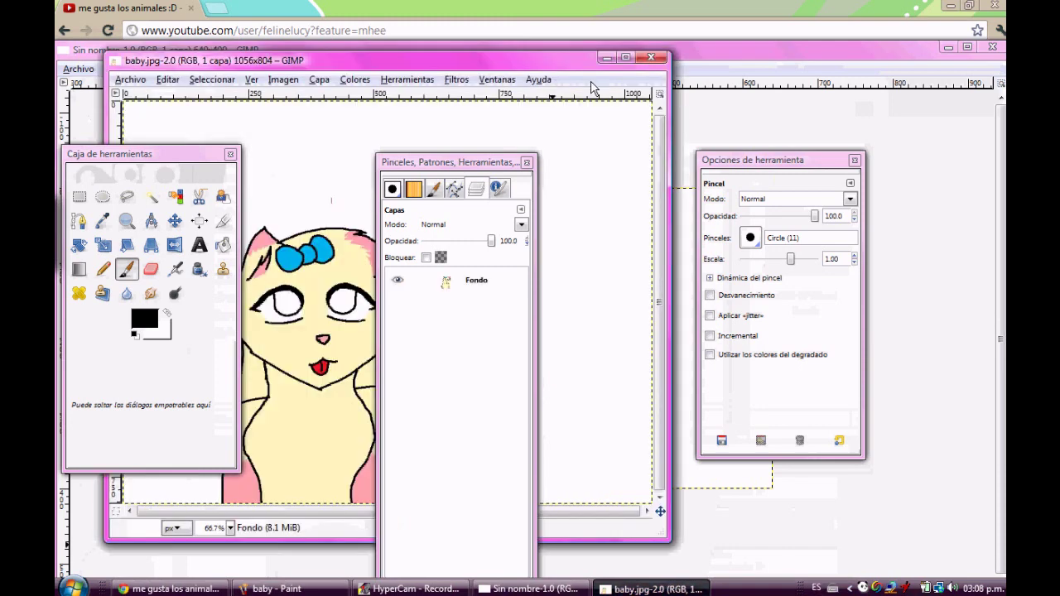
{"action": "left_click", "coordinate": [628, 58]}
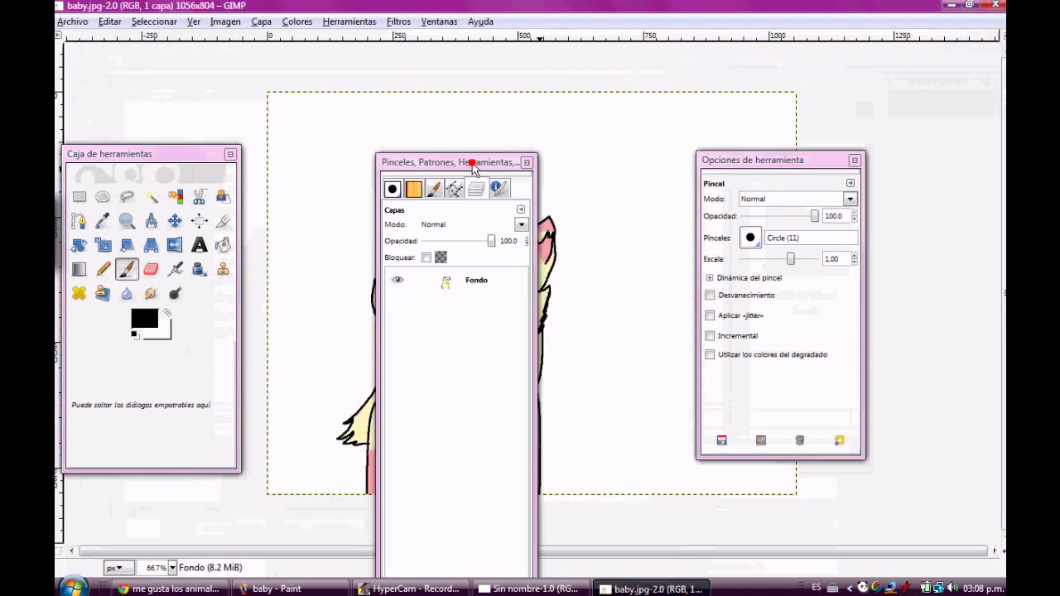
{"action": "left_click_drag", "start_coordinate": [474, 165], "coordinate": [807, 110]}
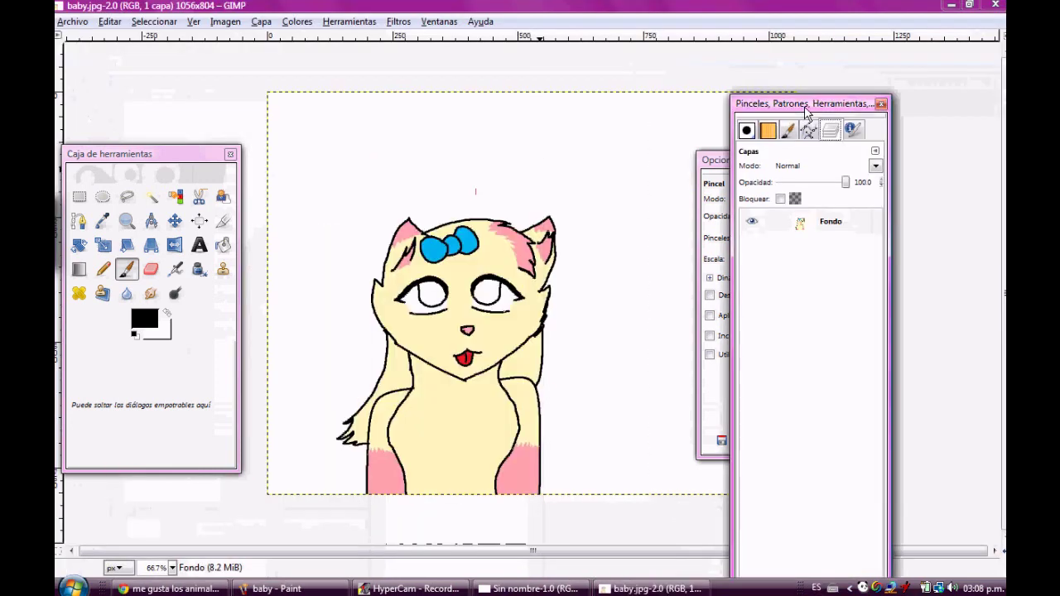
Step: Select the white interior of the left eye's iris with the Fuzzy Select tool
{"action": "left_click", "coordinate": [126, 221]}
{"action": "left_click", "coordinate": [431, 292]}
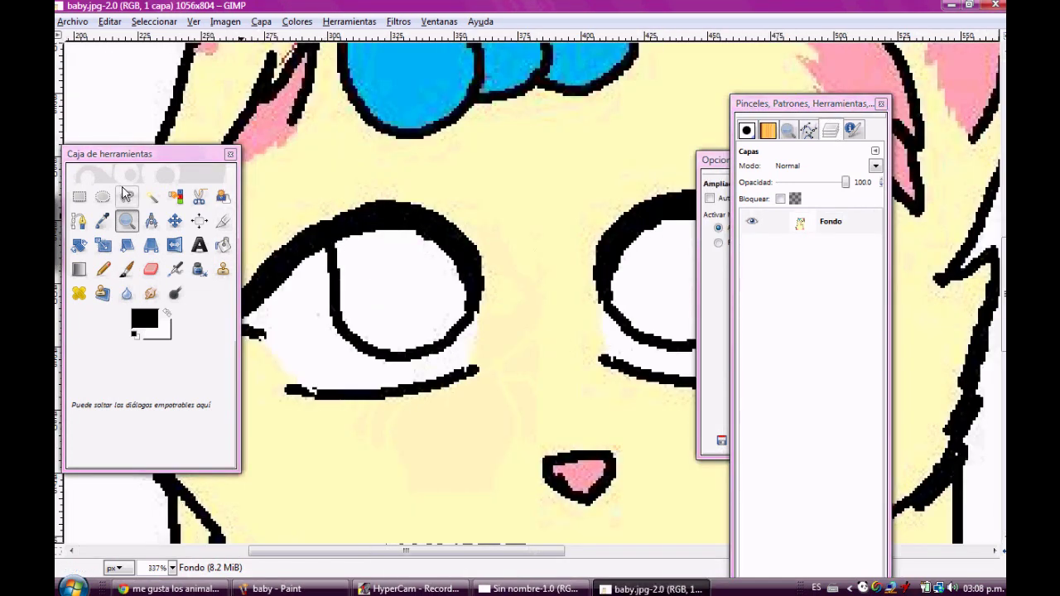
{"action": "left_click", "coordinate": [150, 195]}
{"action": "left_click", "coordinate": [332, 230]}
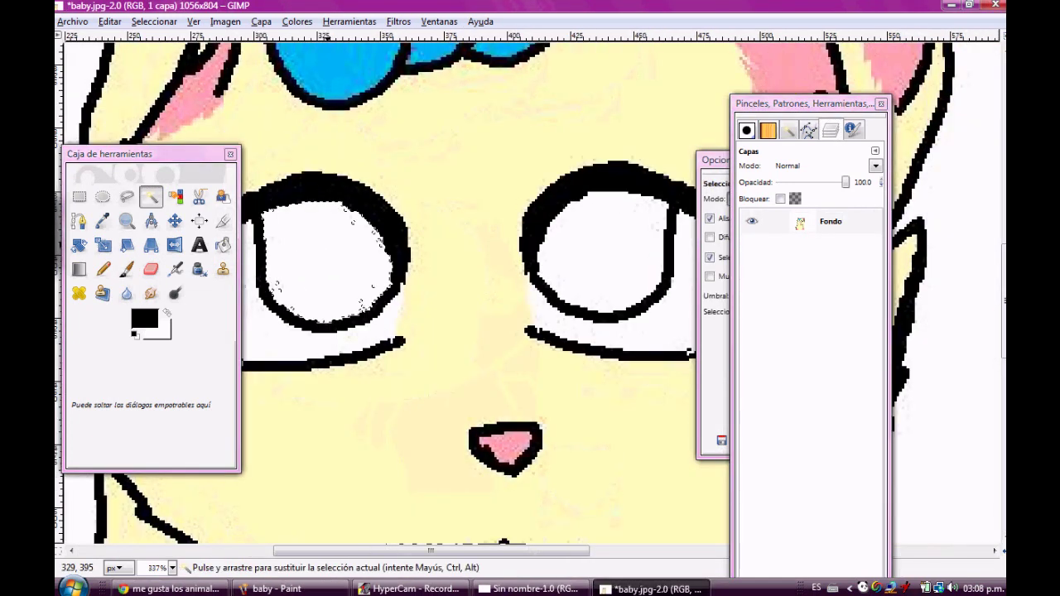
{"action": "mouse_move", "coordinate": [260, 234]}
{"action": "left_mouse_down"}
{"action": "mouse_move", "coordinate": [323, 259]}
{"action": "mouse_move", "coordinate": [309, 263]}
{"action": "left_mouse_up"}
{"action": "scroll", "coordinate": [308, 263], "scroll_direction": "right", "scroll_amount": 1}
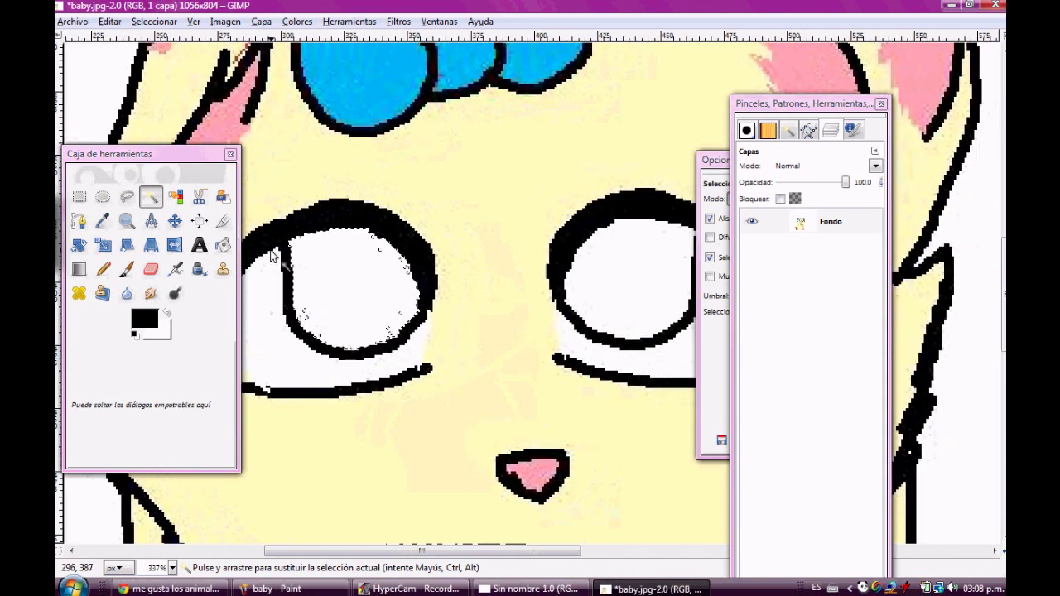
Step: Paint the selected left iris bright green (00e800) with the Airbrush
{"action": "left_click", "coordinate": [175, 269]}
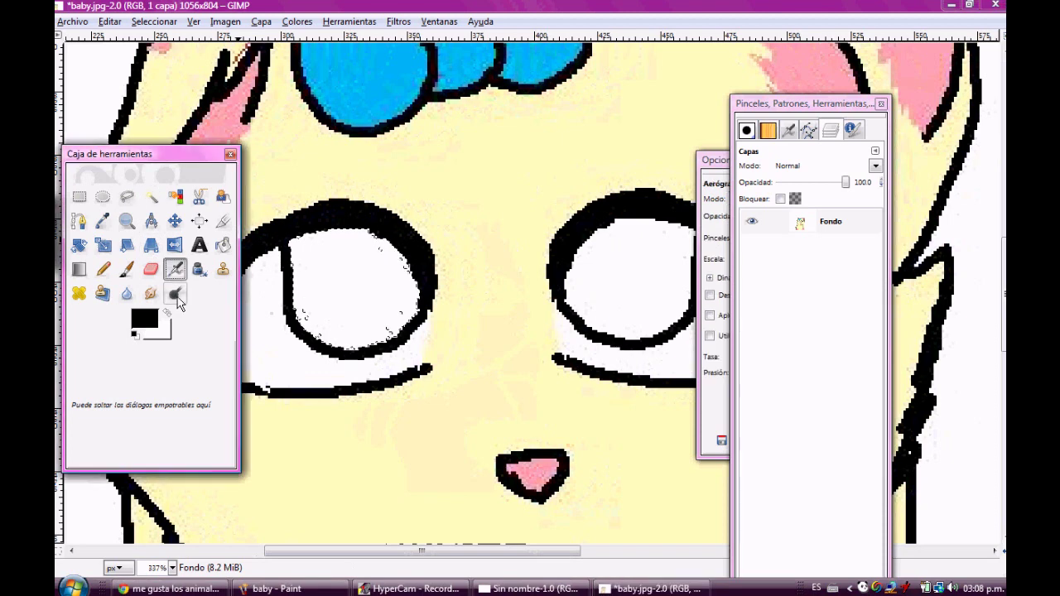
{"action": "left_click", "coordinate": [158, 318]}
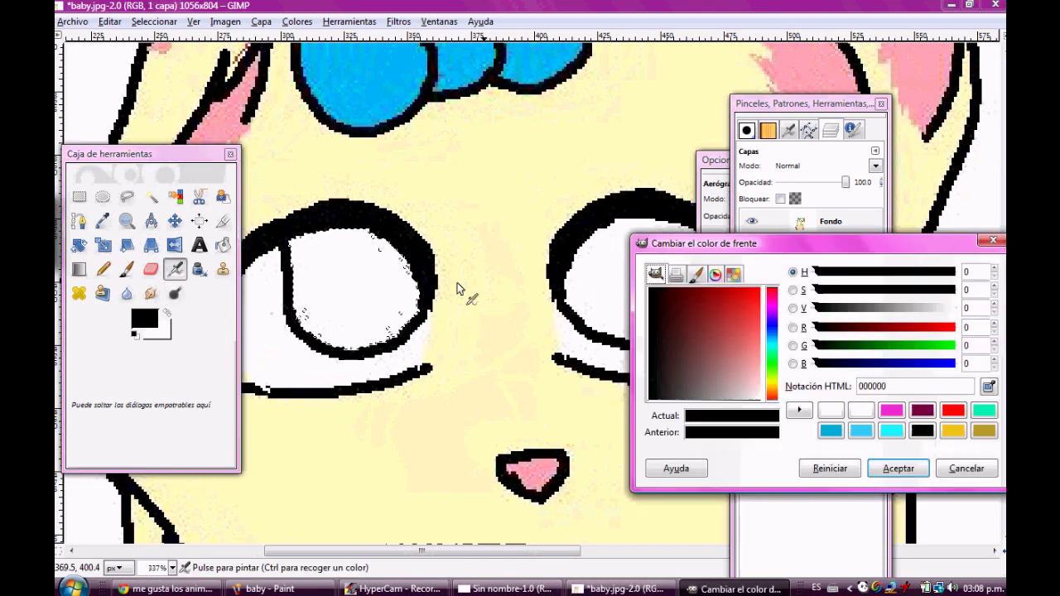
{"action": "left_click", "coordinate": [913, 347]}
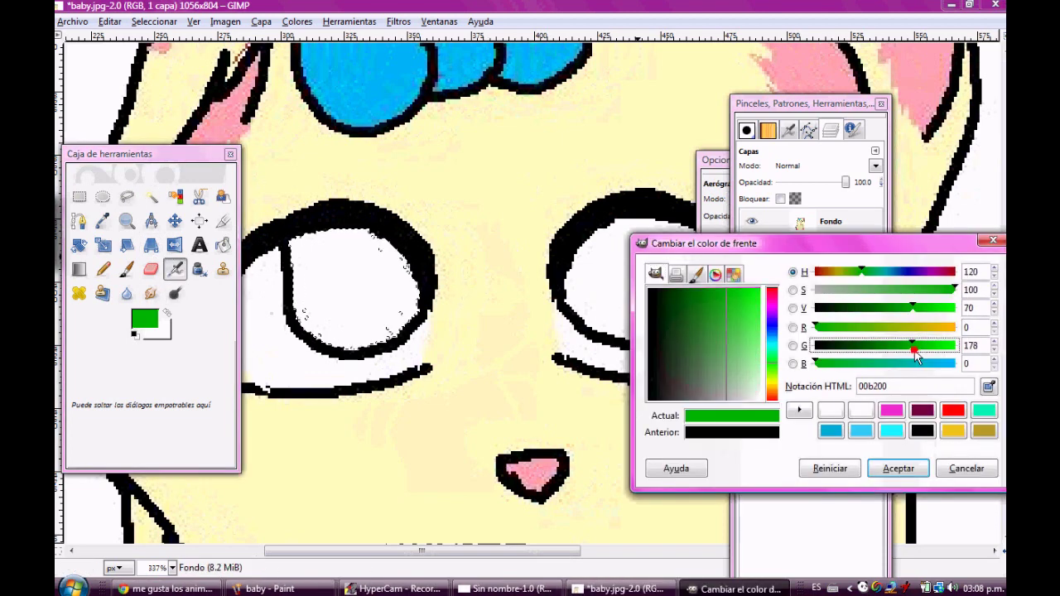
{"action": "left_click_drag", "start_coordinate": [916, 348], "coordinate": [943, 347]}
{"action": "left_click", "coordinate": [899, 469]}
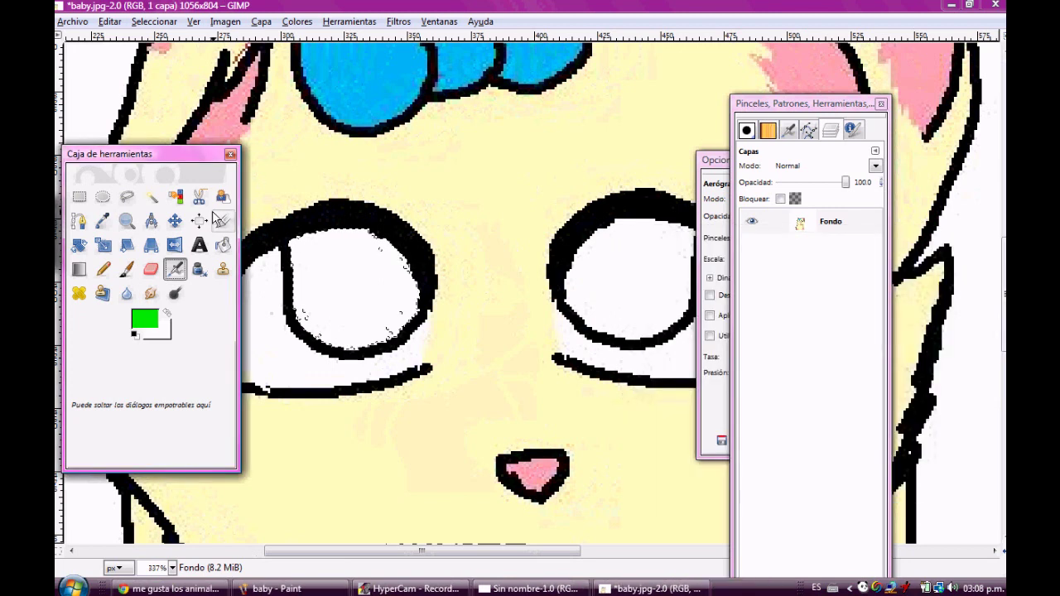
{"action": "mouse_move", "coordinate": [344, 300]}
{"action": "left_mouse_down"}
{"action": "mouse_move", "coordinate": [331, 263]}
{"action": "mouse_move", "coordinate": [381, 331]}
{"action": "mouse_move", "coordinate": [321, 297]}
{"action": "mouse_move", "coordinate": [374, 313]}
{"action": "mouse_move", "coordinate": [329, 335]}
{"action": "mouse_move", "coordinate": [365, 250]}
{"action": "mouse_move", "coordinate": [420, 292]}
{"action": "mouse_move", "coordinate": [323, 309]}
{"action": "mouse_move", "coordinate": [341, 332]}
{"action": "mouse_move", "coordinate": [304, 305]}
{"action": "mouse_move", "coordinate": [401, 265]}
{"action": "left_mouse_up"}
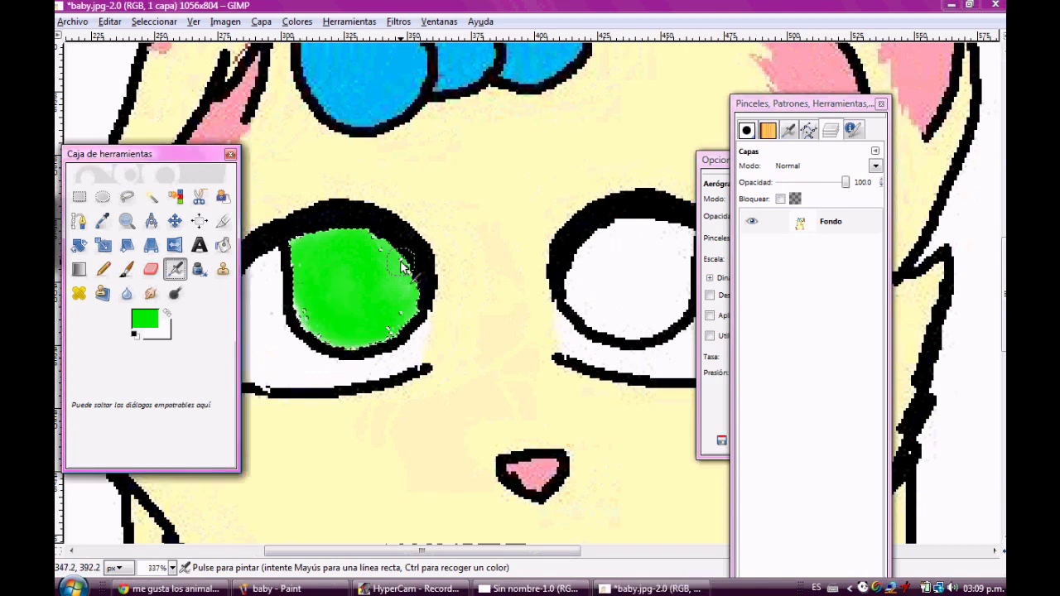
Step: Shade the lower half of the left iris dark green (0e6f0e) with the Airbrush
{"action": "left_click", "coordinate": [146, 322]}
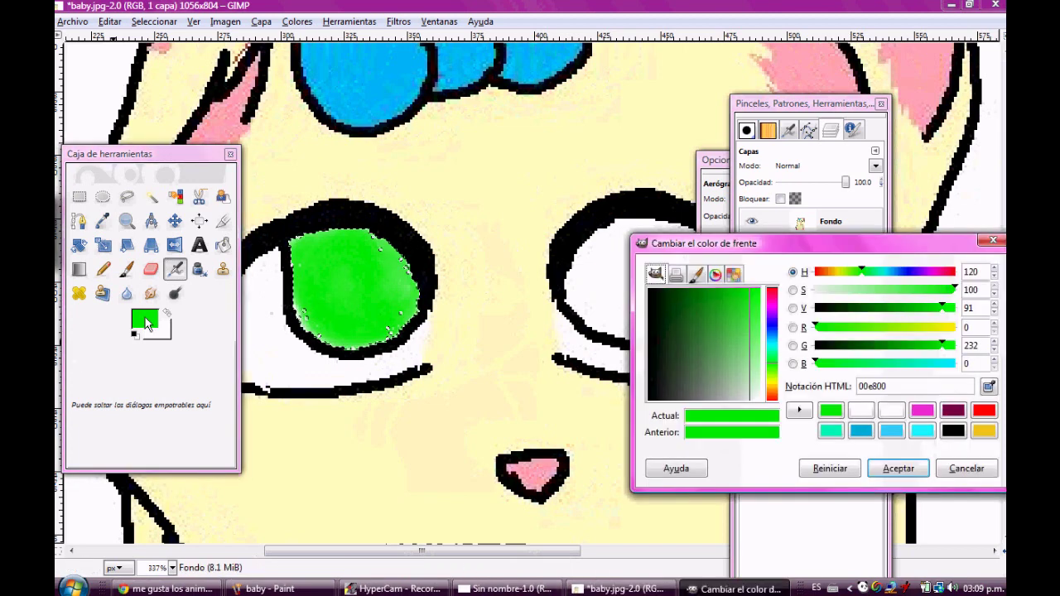
{"action": "left_click", "coordinate": [702, 355]}
{"action": "left_click", "coordinate": [706, 317]}
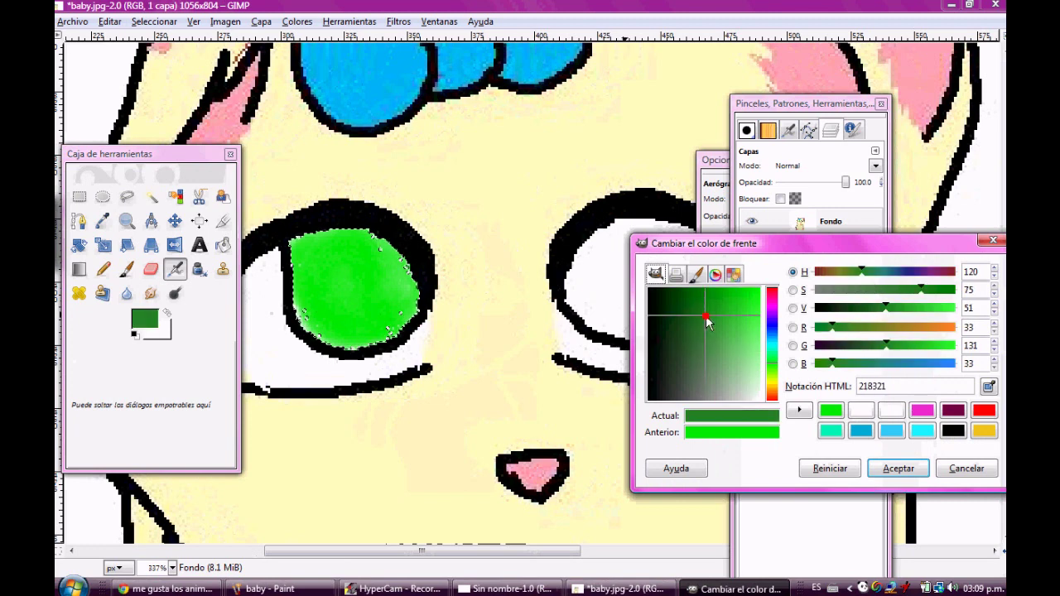
{"action": "left_click", "coordinate": [696, 302]}
{"action": "left_click", "coordinate": [893, 468]}
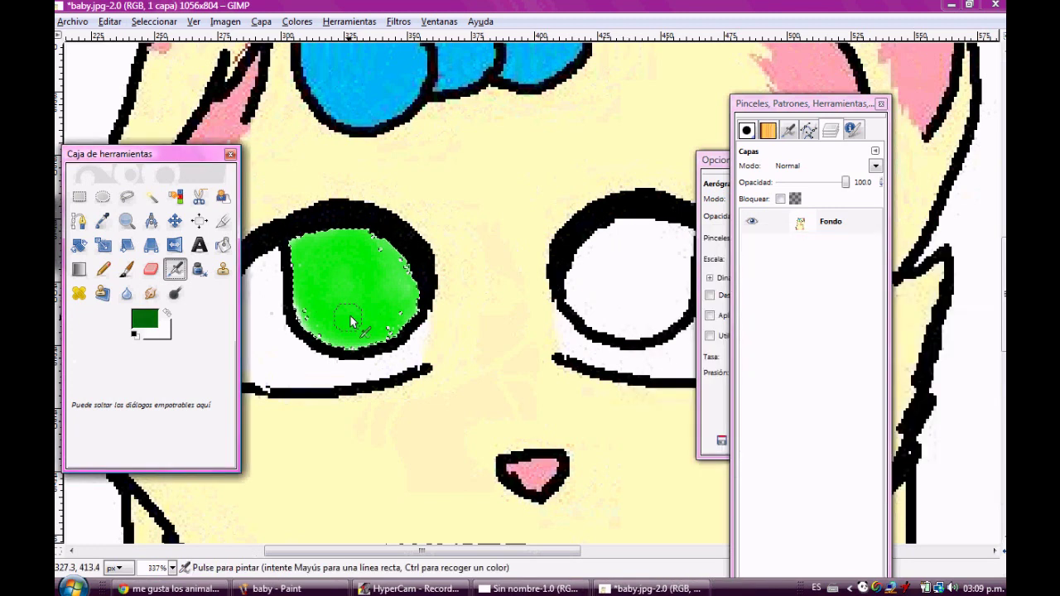
{"action": "mouse_move", "coordinate": [296, 281]}
{"action": "left_mouse_down"}
{"action": "mouse_move", "coordinate": [403, 309]}
{"action": "mouse_move", "coordinate": [315, 291]}
{"action": "mouse_move", "coordinate": [379, 325]}
{"action": "mouse_move", "coordinate": [390, 319]}
{"action": "mouse_move", "coordinate": [298, 286]}
{"action": "mouse_move", "coordinate": [386, 330]}
{"action": "mouse_move", "coordinate": [397, 307]}
{"action": "left_mouse_up"}
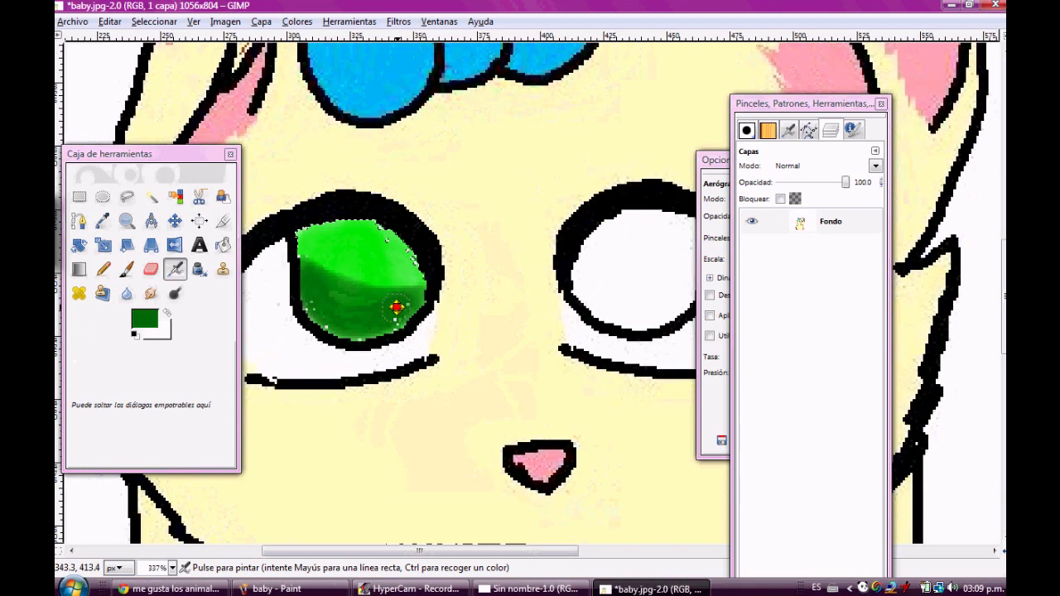
Step: Airbrush a near-black (010101) curved band across the middle of the left iris, where the two greens meet
{"action": "left_click", "coordinate": [145, 319]}
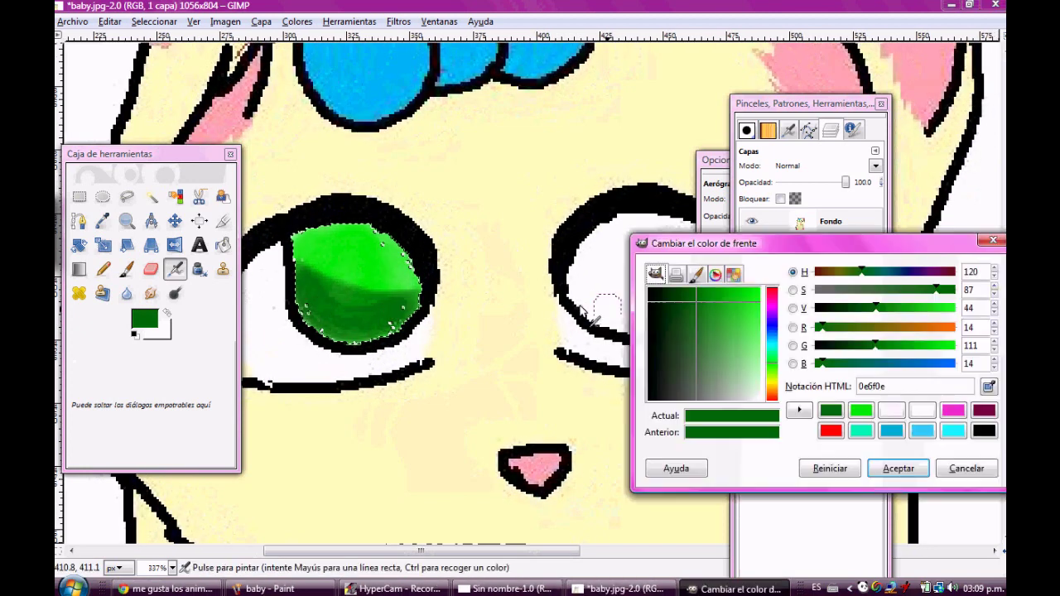
{"action": "left_click_drag", "start_coordinate": [699, 396], "coordinate": [698, 414]}
{"action": "key", "text": "Return"}
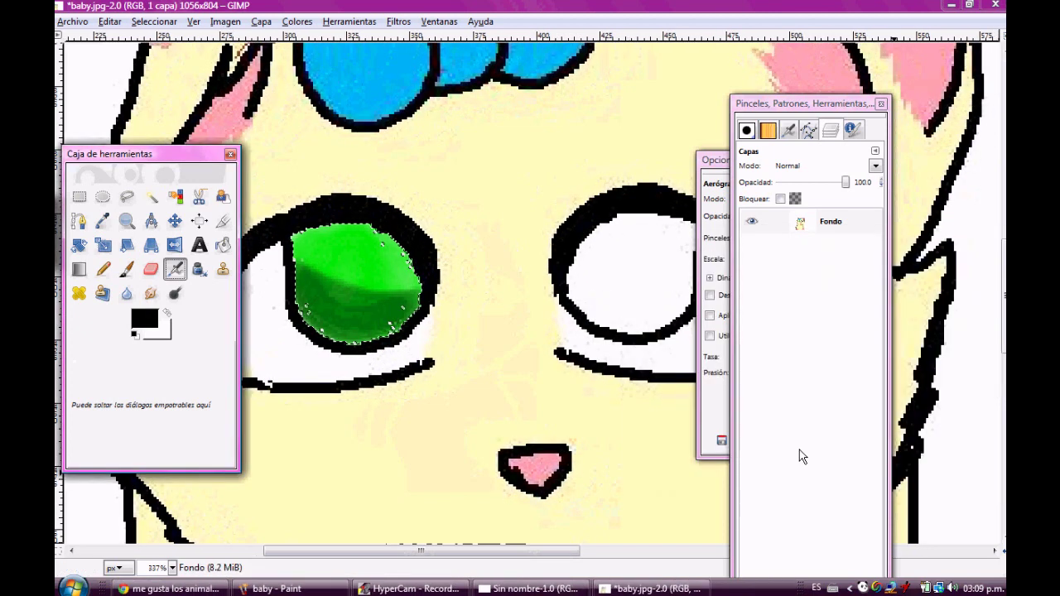
{"action": "mouse_move", "coordinate": [296, 261]}
{"action": "left_mouse_down"}
{"action": "mouse_move", "coordinate": [371, 297]}
{"action": "mouse_move", "coordinate": [299, 265]}
{"action": "mouse_move", "coordinate": [414, 287]}
{"action": "mouse_move", "coordinate": [163, 326]}
{"action": "left_mouse_up"}
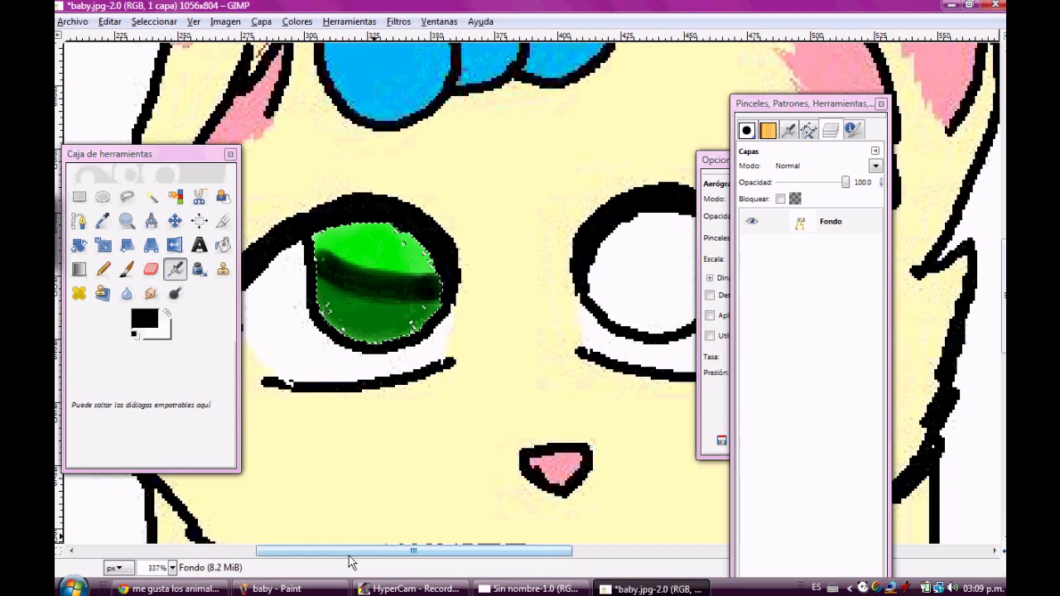
Step: Set the foreground to the recently used bright green and select the white interior of the right iris with Fuzzy Select
{"action": "left_click_drag", "start_coordinate": [143, 317], "coordinate": [145, 320]}
{"action": "left_click", "coordinate": [145, 320]}
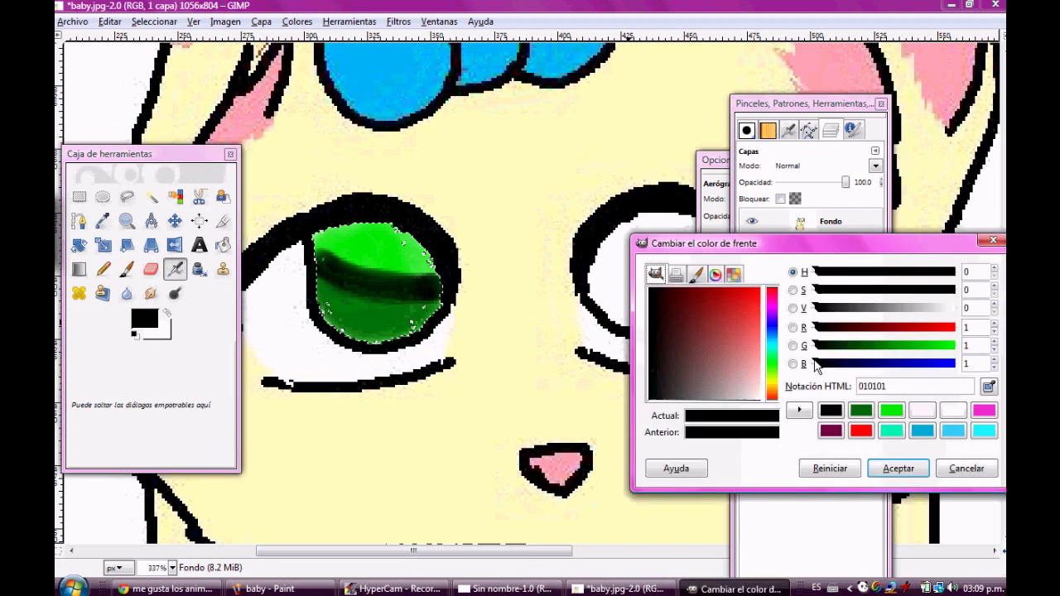
{"action": "left_click", "coordinate": [893, 410]}
{"action": "left_click", "coordinate": [898, 467]}
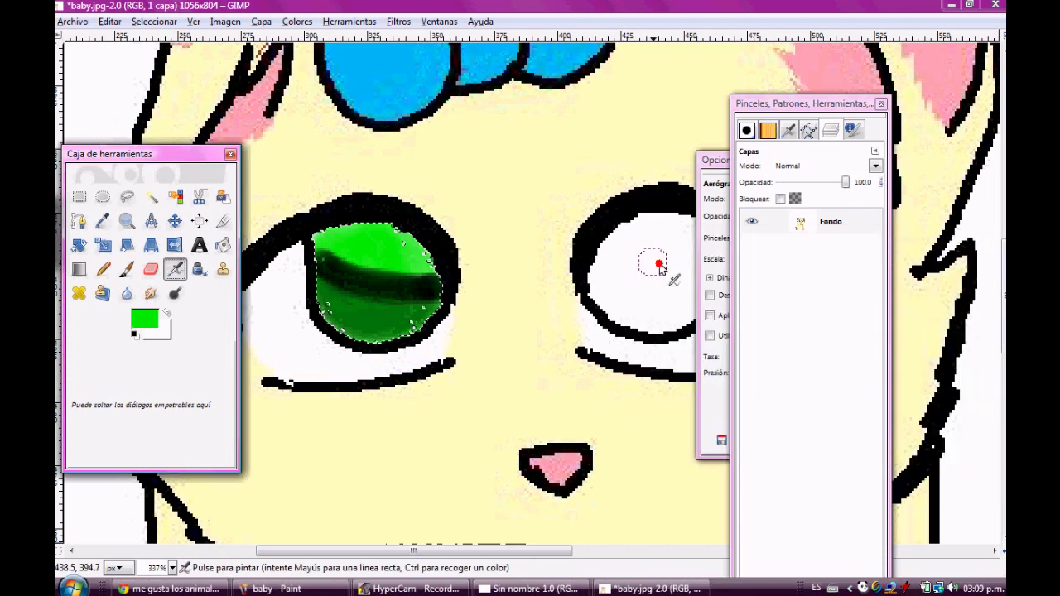
{"action": "left_click", "coordinate": [127, 196]}
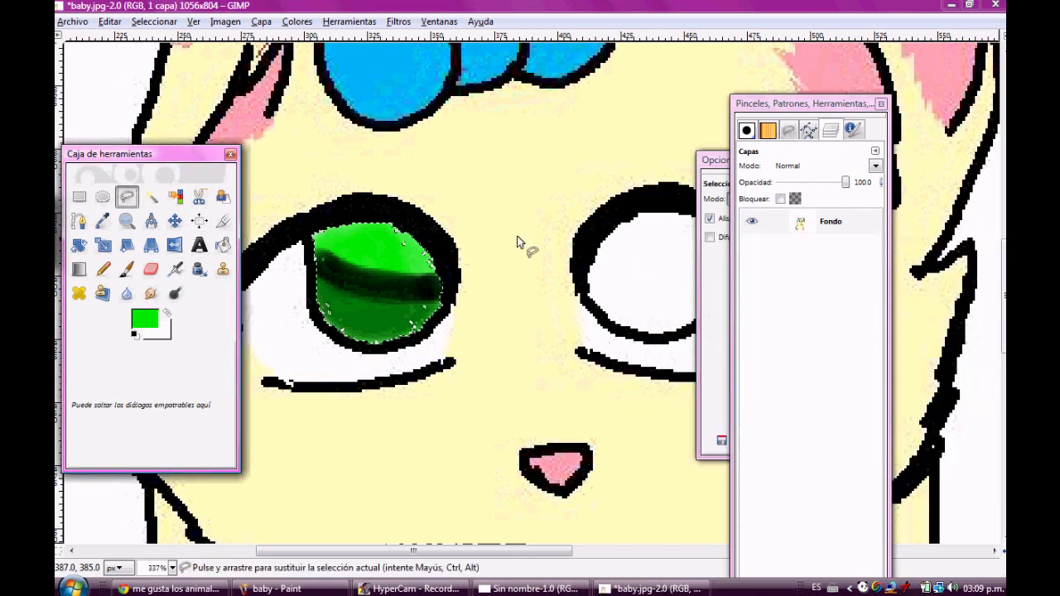
{"action": "left_click", "coordinate": [634, 269]}
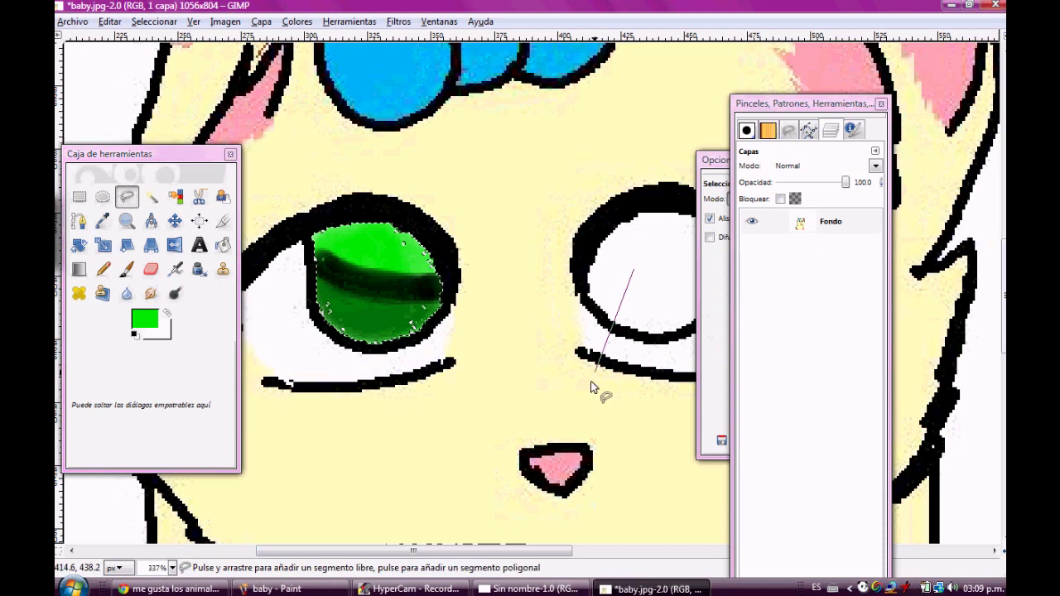
{"action": "left_click", "coordinate": [152, 199]}
{"action": "left_click", "coordinate": [642, 268]}
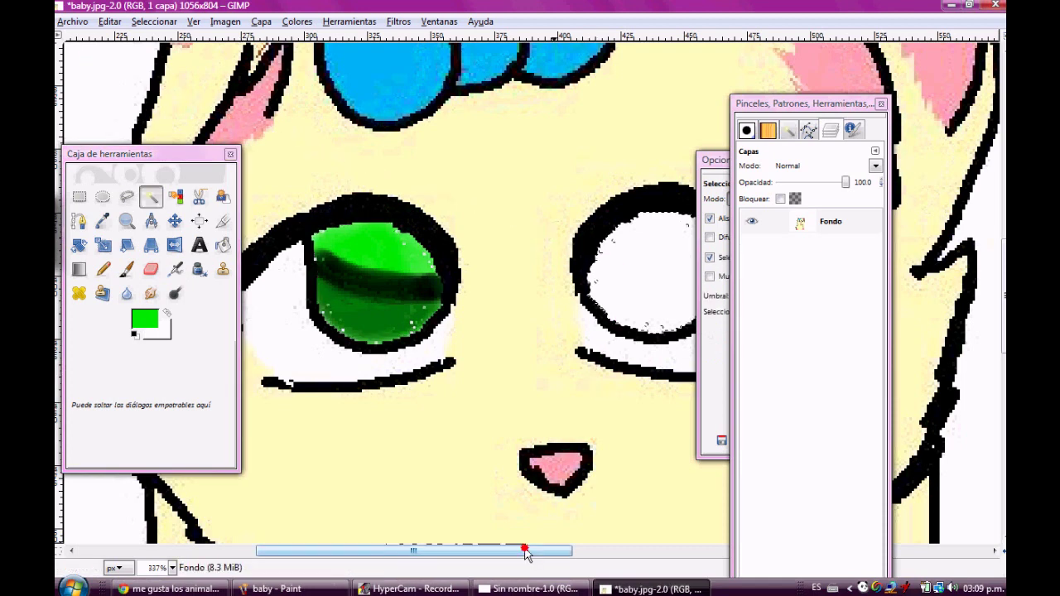
Step: Fill the selected right iris with bright green using the Airbrush
{"action": "left_click_drag", "start_coordinate": [524, 551], "coordinate": [571, 551]}
{"action": "left_click", "coordinate": [175, 269]}
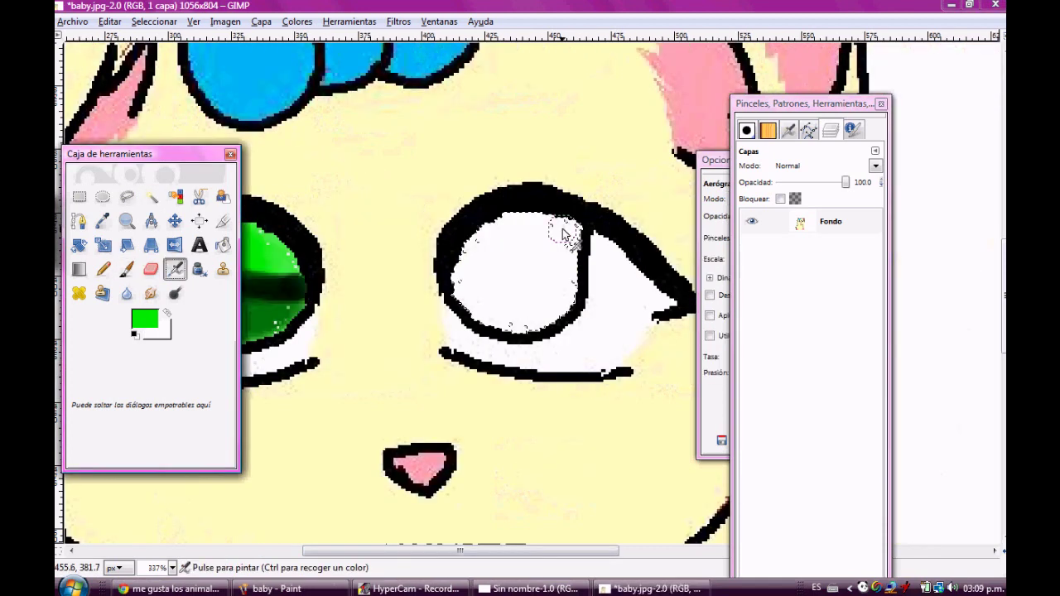
{"action": "mouse_move", "coordinate": [562, 234]}
{"action": "left_mouse_down"}
{"action": "mouse_move", "coordinate": [513, 227]}
{"action": "mouse_move", "coordinate": [488, 249]}
{"action": "mouse_move", "coordinate": [548, 323]}
{"action": "mouse_move", "coordinate": [494, 297]}
{"action": "mouse_move", "coordinate": [517, 311]}
{"action": "left_mouse_up"}
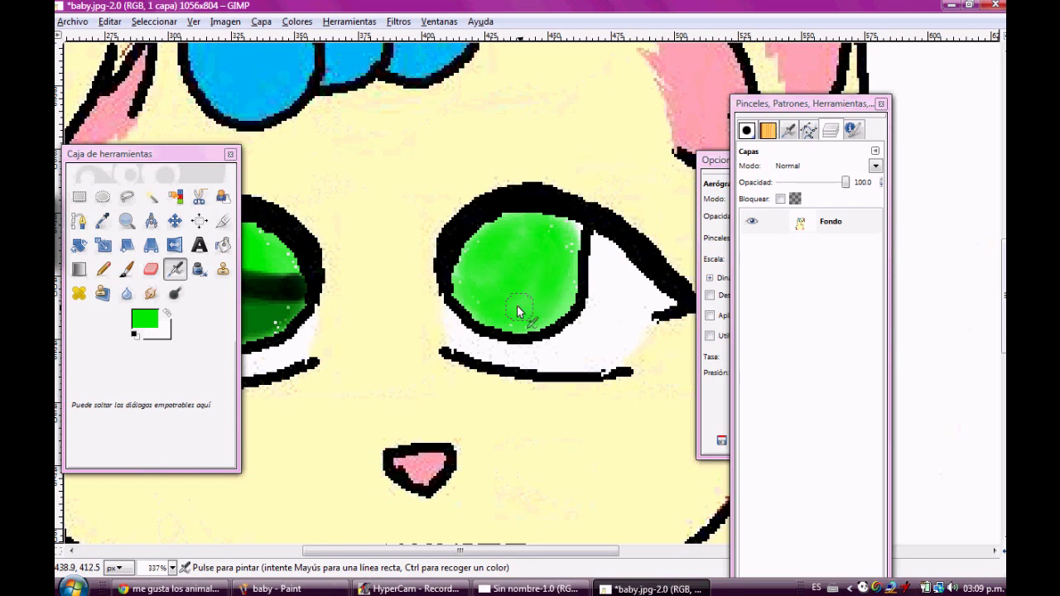
Step: Pick the dark green from the left iris and airbrush it over the lower half of the right iris
{"action": "left_click", "coordinate": [144, 313]}
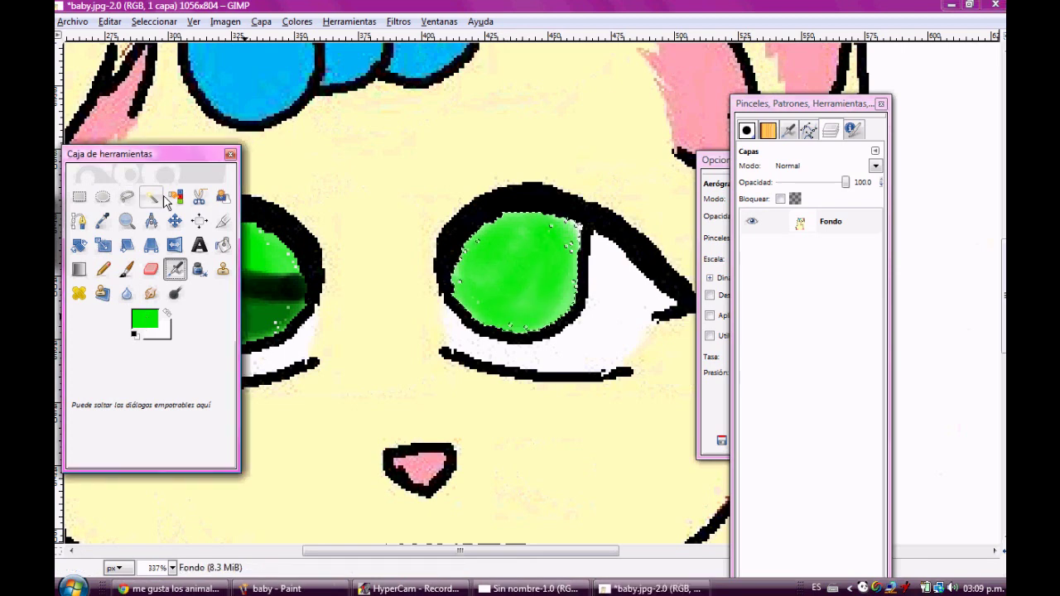
{"action": "key", "text": "o"}
{"action": "left_click", "coordinate": [263, 304]}
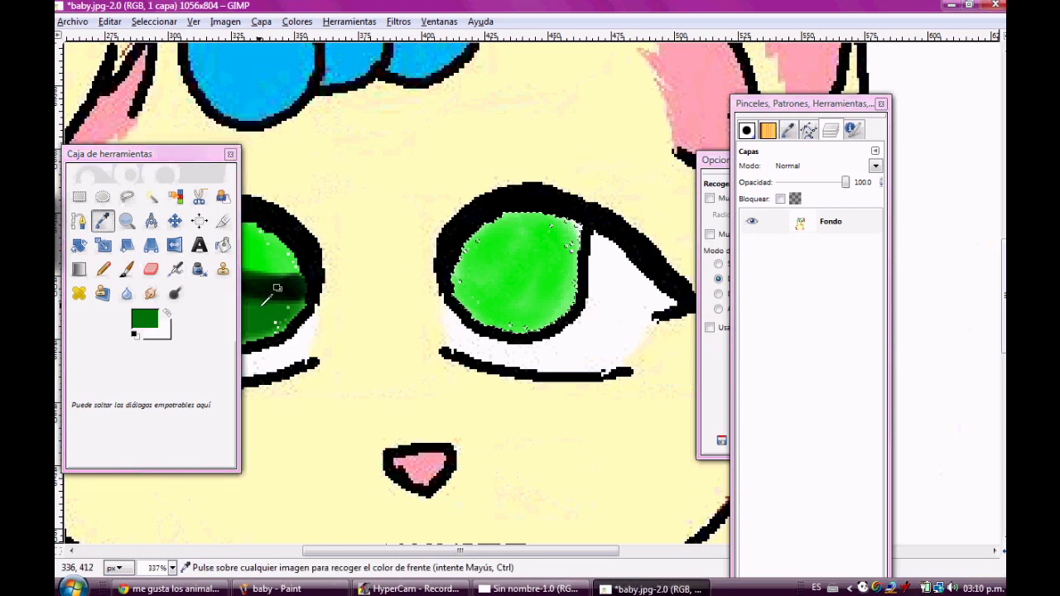
{"action": "left_click", "coordinate": [156, 269]}
{"action": "left_click", "coordinate": [177, 271]}
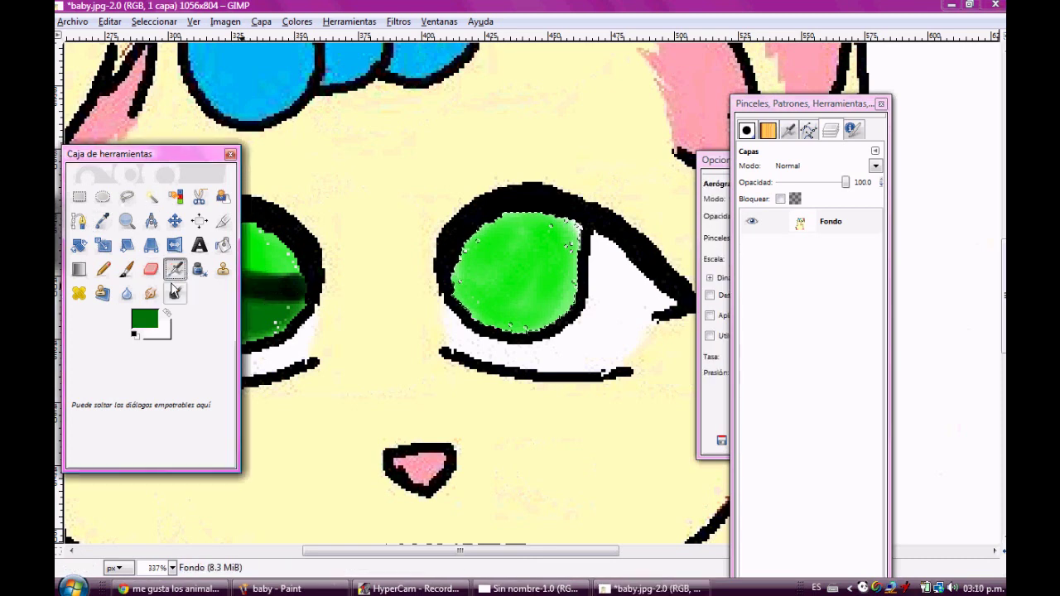
{"action": "mouse_move", "coordinate": [577, 275]}
{"action": "left_mouse_down"}
{"action": "mouse_move", "coordinate": [461, 292]}
{"action": "mouse_move", "coordinate": [488, 300]}
{"action": "mouse_move", "coordinate": [481, 316]}
{"action": "mouse_move", "coordinate": [567, 293]}
{"action": "mouse_move", "coordinate": [480, 303]}
{"action": "mouse_move", "coordinate": [532, 306]}
{"action": "mouse_move", "coordinate": [461, 297]}
{"action": "mouse_move", "coordinate": [558, 308]}
{"action": "mouse_move", "coordinate": [547, 292]}
{"action": "left_mouse_up"}
Step: Airbrush a black (000000) slanted band across the middle of the right iris, between the two greens
{"action": "left_click", "coordinate": [157, 318]}
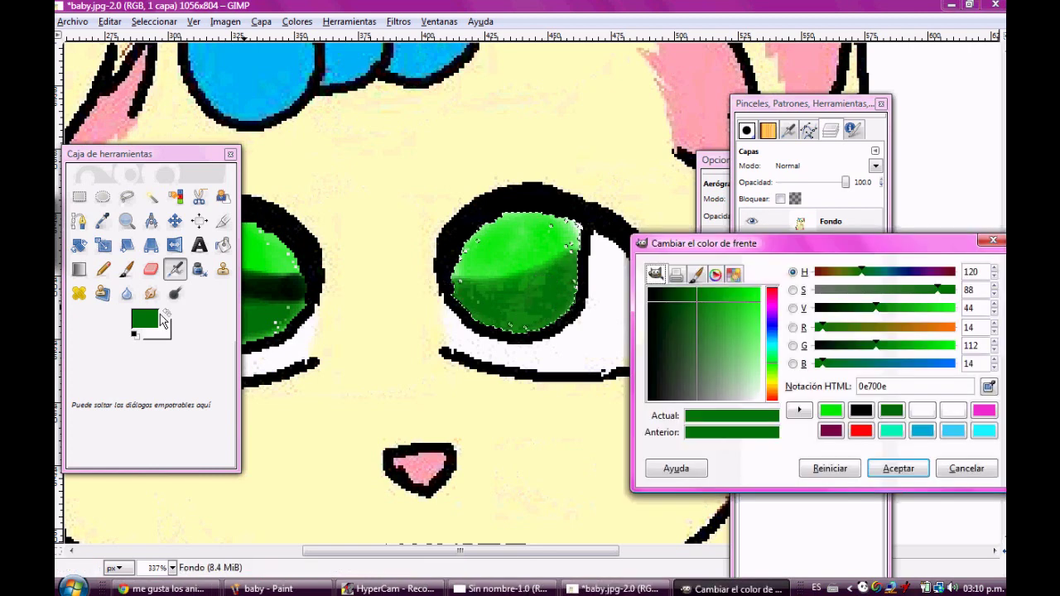
{"action": "left_click_drag", "start_coordinate": [654, 396], "coordinate": [633, 431]}
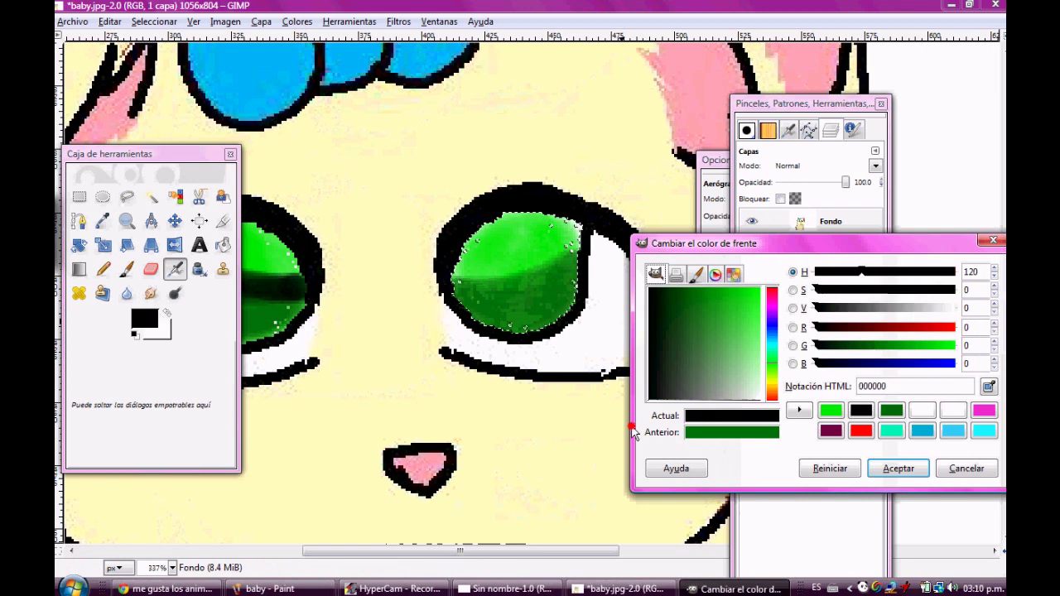
{"action": "left_click", "coordinate": [892, 471]}
{"action": "mouse_move", "coordinate": [458, 282]}
{"action": "left_mouse_down"}
{"action": "mouse_move", "coordinate": [572, 252]}
{"action": "mouse_move", "coordinate": [455, 290]}
{"action": "mouse_move", "coordinate": [573, 246]}
{"action": "left_mouse_up"}
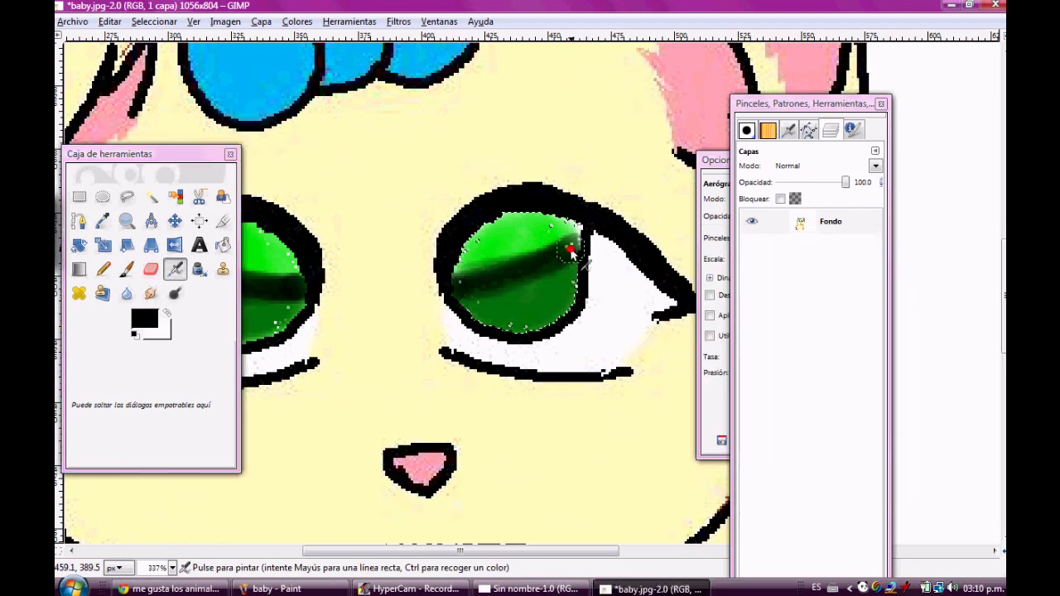
Step: Paint two round white highlights on the right iris with the Paintbrush, one in the bright green area and one in the dark green
{"action": "left_click", "coordinate": [153, 320]}
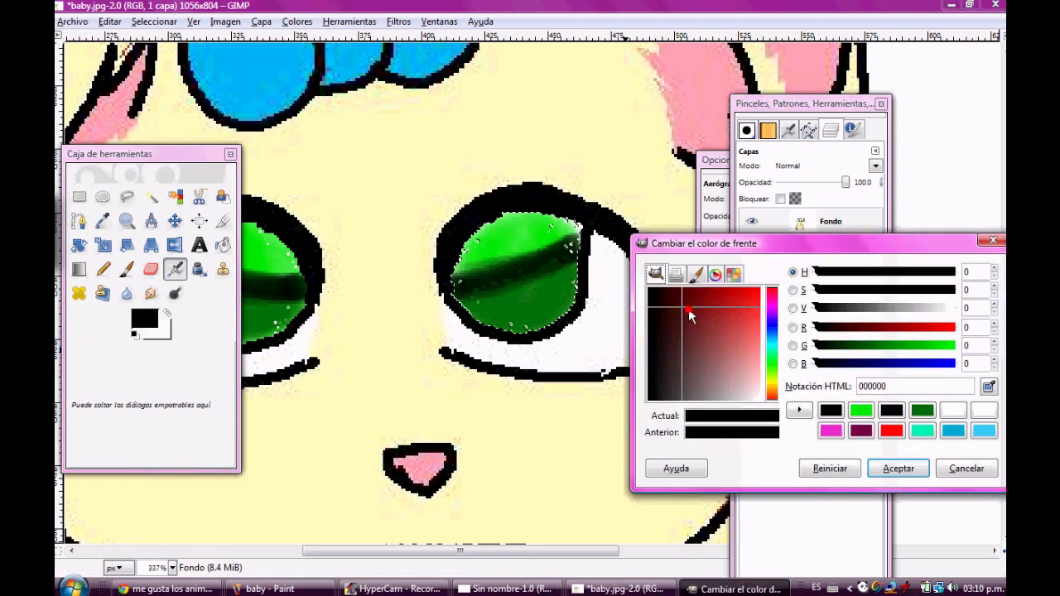
{"action": "left_click_drag", "start_coordinate": [689, 313], "coordinate": [767, 406]}
{"action": "left_click", "coordinate": [896, 466]}
{"action": "left_click", "coordinate": [897, 469]}
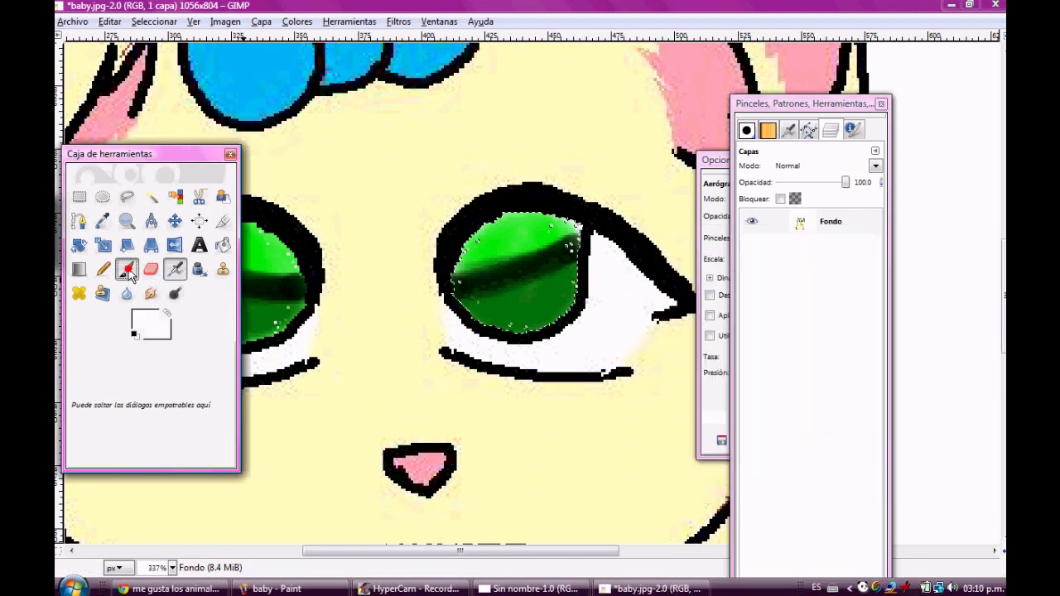
{"action": "left_click", "coordinate": [126, 270]}
{"action": "left_click_drag", "start_coordinate": [493, 246], "coordinate": [507, 253]}
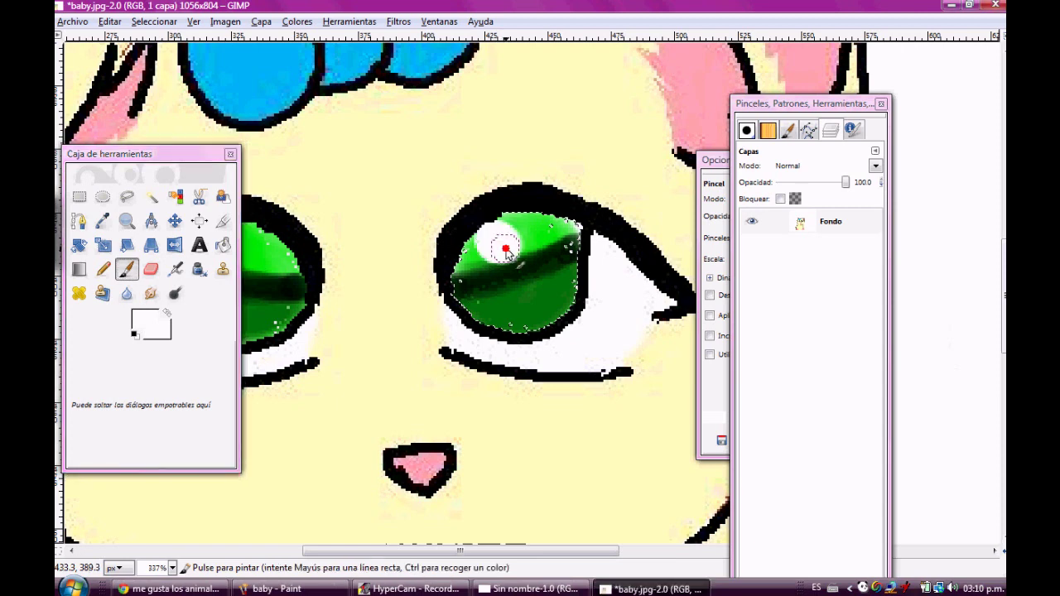
{"action": "left_click", "coordinate": [541, 303]}
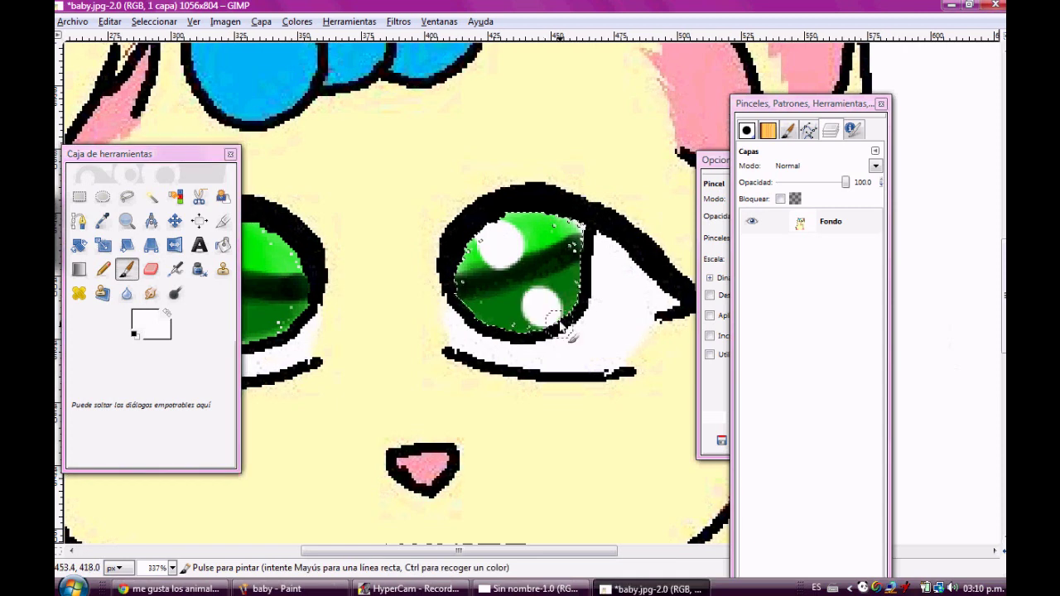
Step: Try painting a white highlight inside a Fuzzy Select selection of the left iris's bright green area, and undo it
{"action": "left_click_drag", "start_coordinate": [514, 552], "coordinate": [461, 552]}
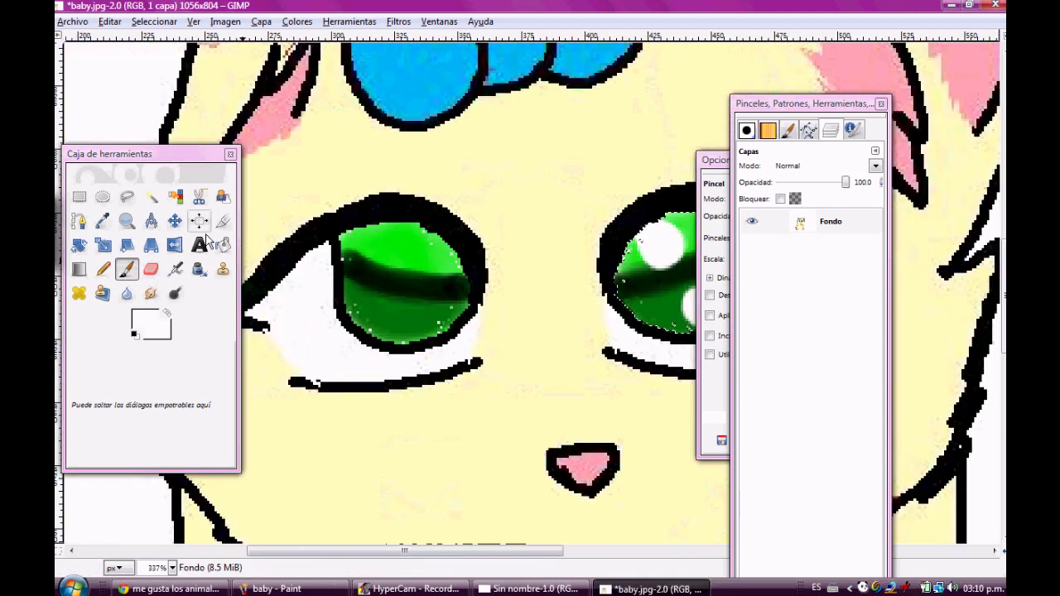
{"action": "left_click", "coordinate": [151, 197]}
{"action": "left_click", "coordinate": [420, 262]}
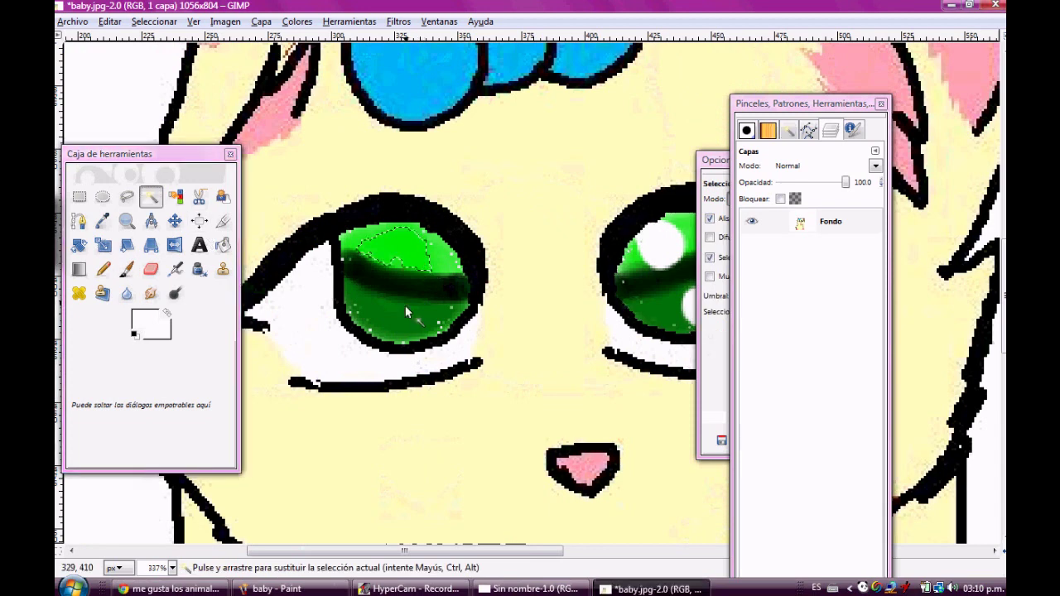
{"action": "mouse_move", "coordinate": [405, 305]}
{"action": "left_mouse_down"}
{"action": "mouse_move", "coordinate": [394, 247]}
{"action": "mouse_move", "coordinate": [380, 241]}
{"action": "mouse_move", "coordinate": [403, 261]}
{"action": "mouse_move", "coordinate": [356, 263]}
{"action": "left_mouse_up"}
{"action": "key", "text": "p"}
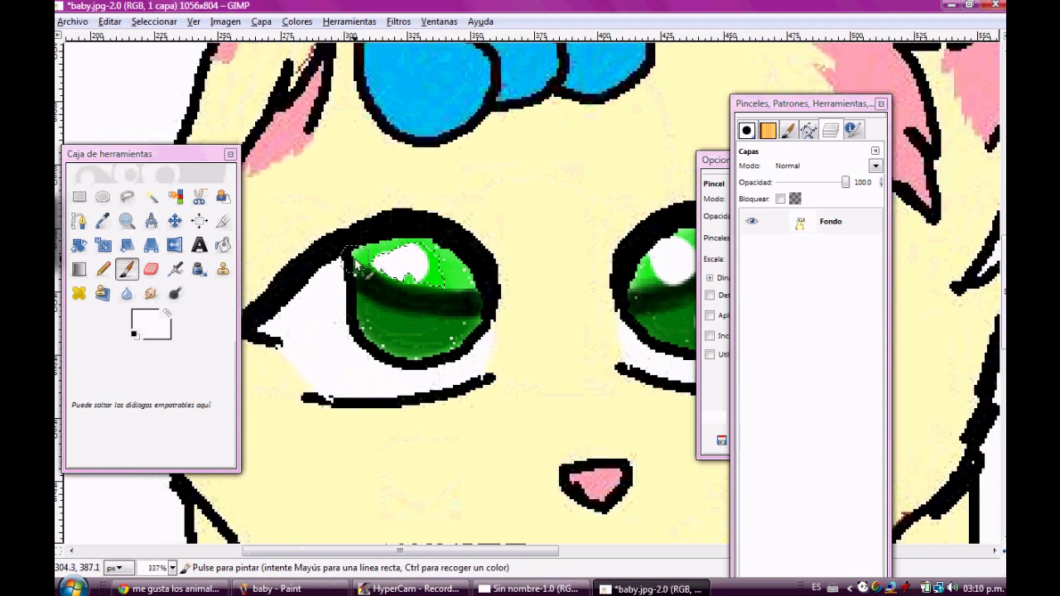
{"action": "key", "text": "f"}
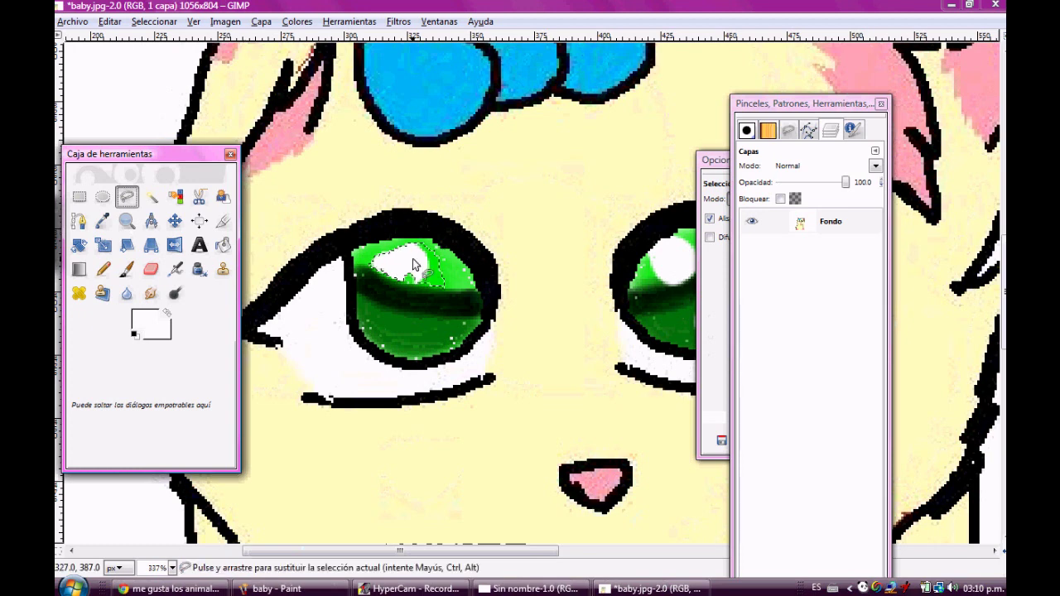
{"action": "left_click_drag", "start_coordinate": [412, 264], "coordinate": [420, 275]}
{"action": "key", "text": "ctrl+z"}
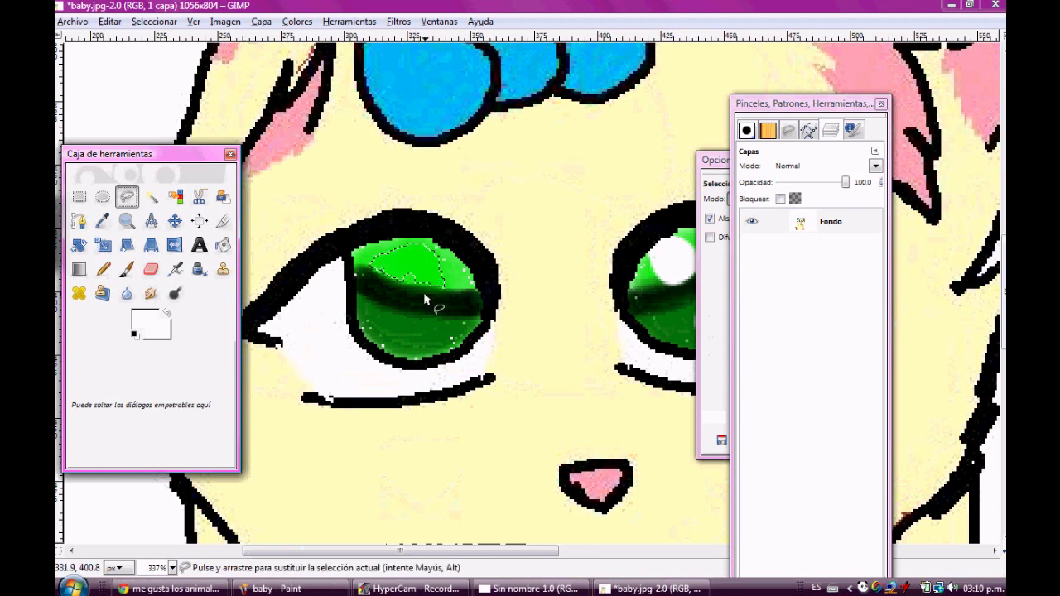
Step: Select the dark green lower area of the left iris with Fuzzy Select and paint a round white highlight in it
{"action": "left_click", "coordinate": [420, 319]}
{"action": "key", "text": "u"}
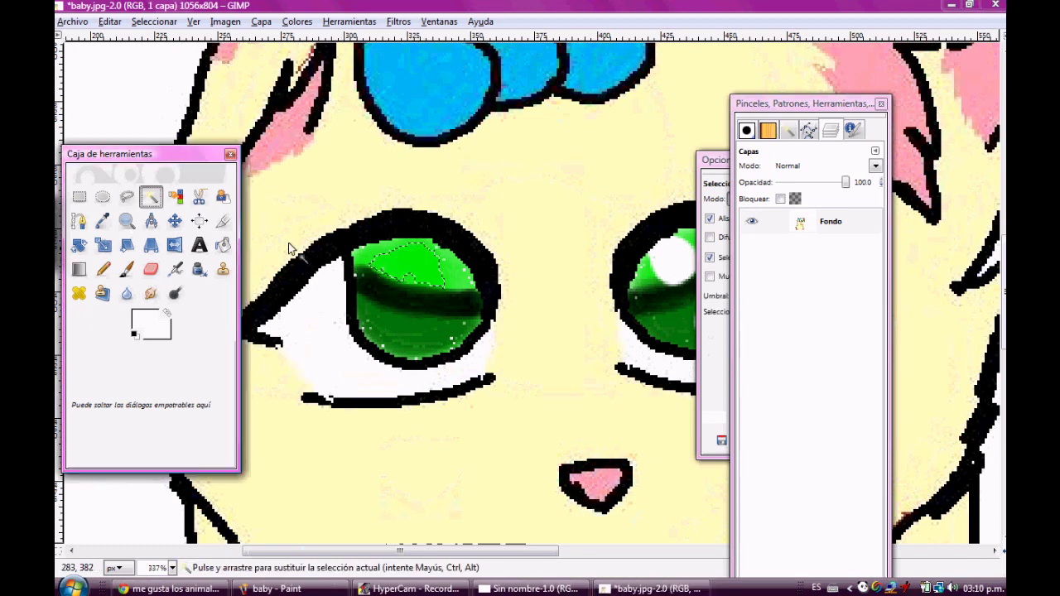
{"action": "left_click", "coordinate": [416, 304]}
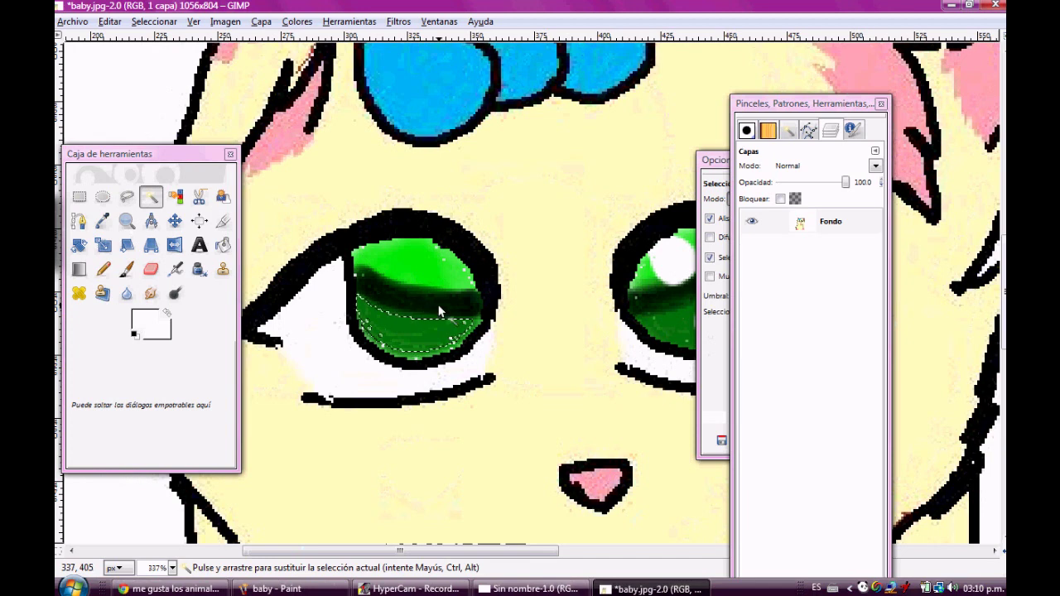
{"action": "left_click", "coordinate": [126, 269]}
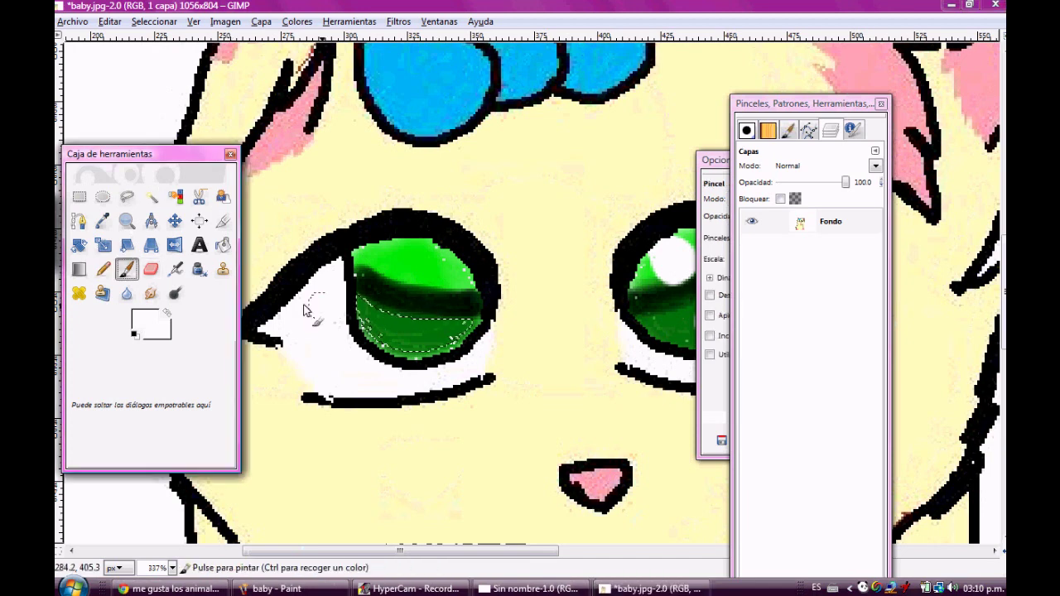
{"action": "left_click", "coordinate": [385, 329]}
{"action": "left_click", "coordinate": [382, 333]}
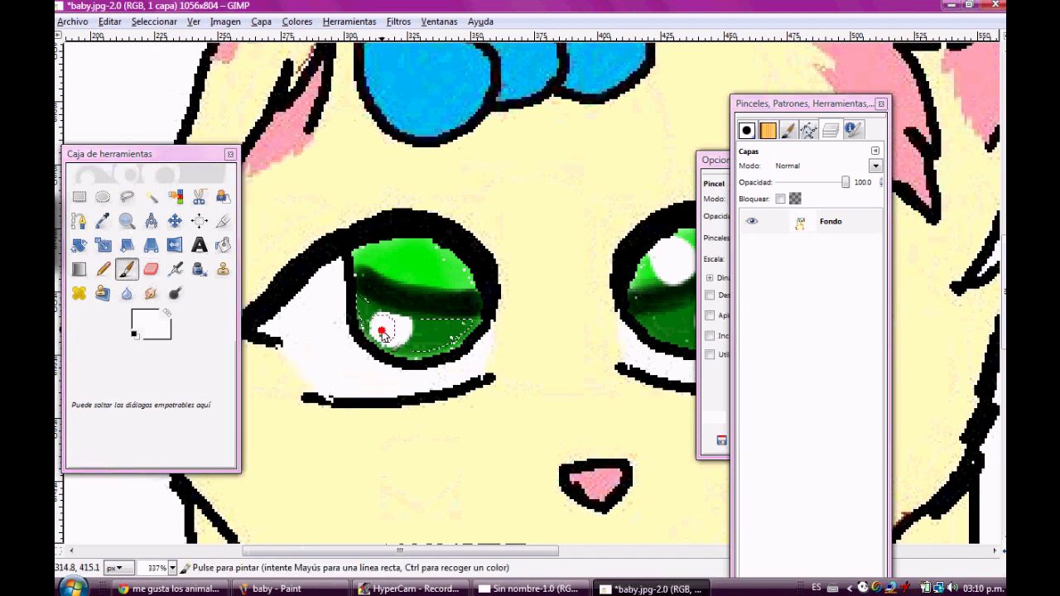
{"action": "left_click", "coordinate": [392, 338]}
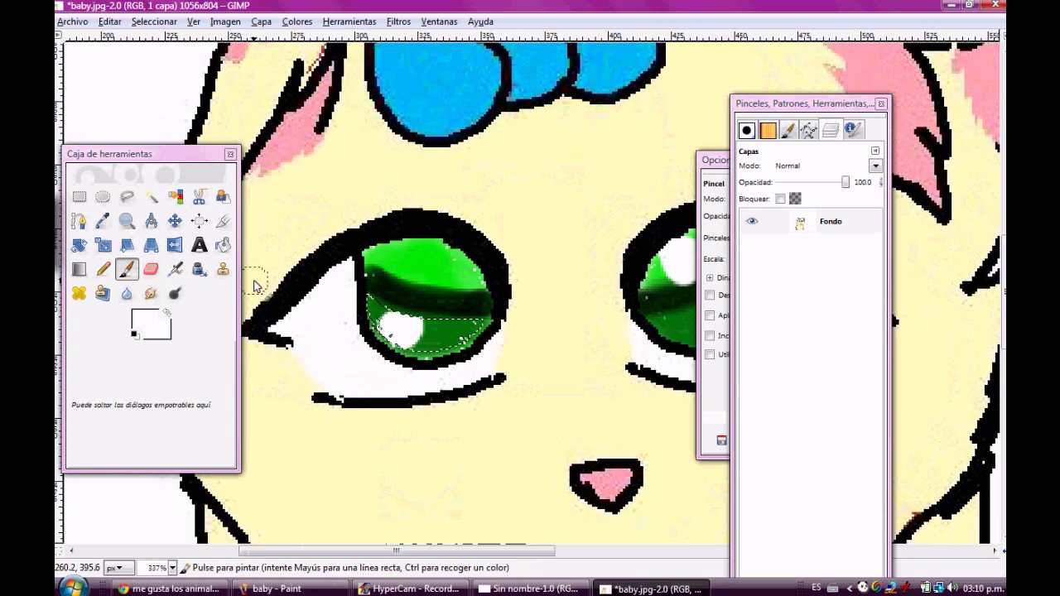
Step: Try painting a white highlight inside a new Fuzzy Select selection in the left iris's bright green area, and undo the stroke
{"action": "left_click", "coordinate": [151, 195]}
{"action": "left_click", "coordinate": [454, 267]}
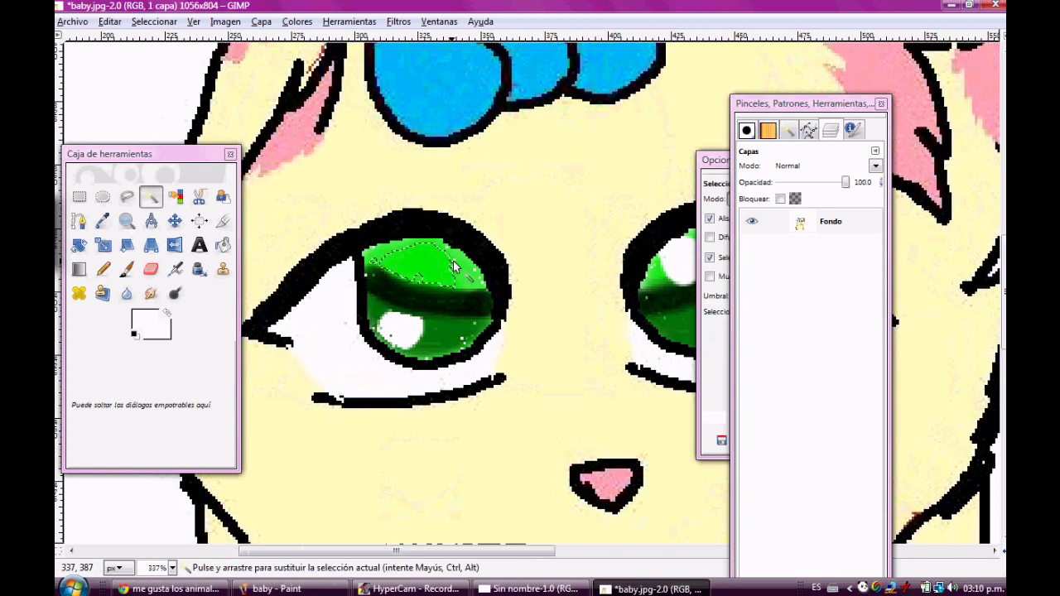
{"action": "left_click", "coordinate": [448, 276]}
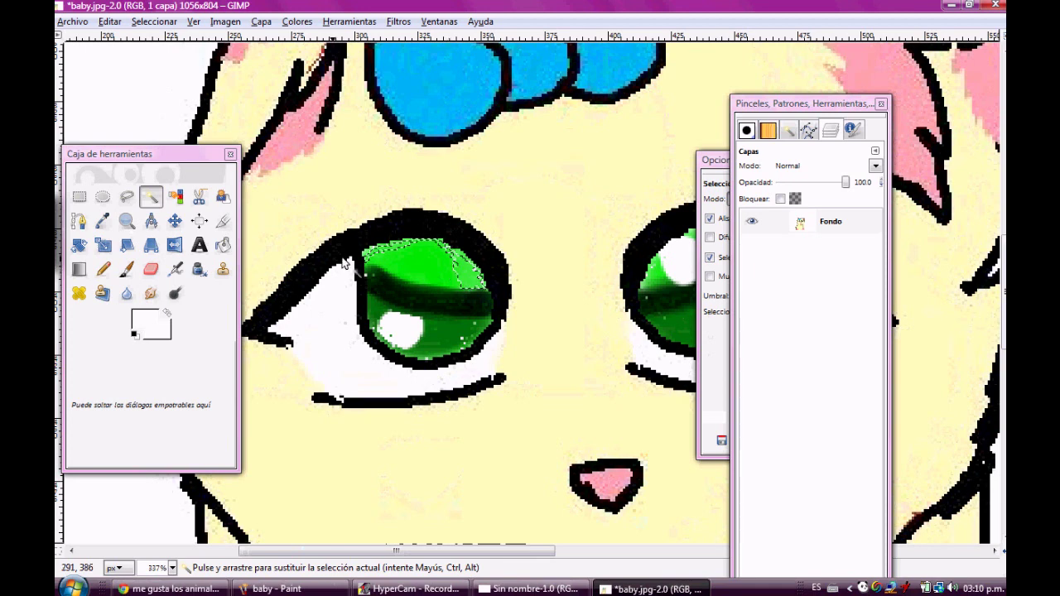
{"action": "left_click", "coordinate": [126, 269]}
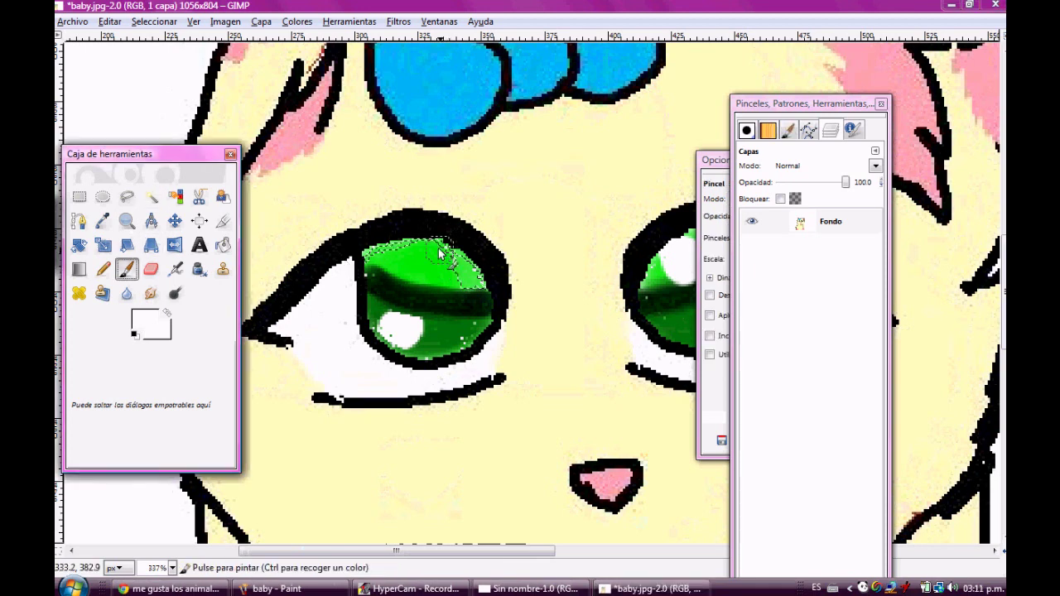
{"action": "mouse_move", "coordinate": [439, 253]}
{"action": "left_mouse_down"}
{"action": "mouse_move", "coordinate": [438, 267]}
{"action": "mouse_move", "coordinate": [458, 278]}
{"action": "mouse_move", "coordinate": [460, 269]}
{"action": "left_mouse_up"}
{"action": "key", "text": "ctrl+z"}
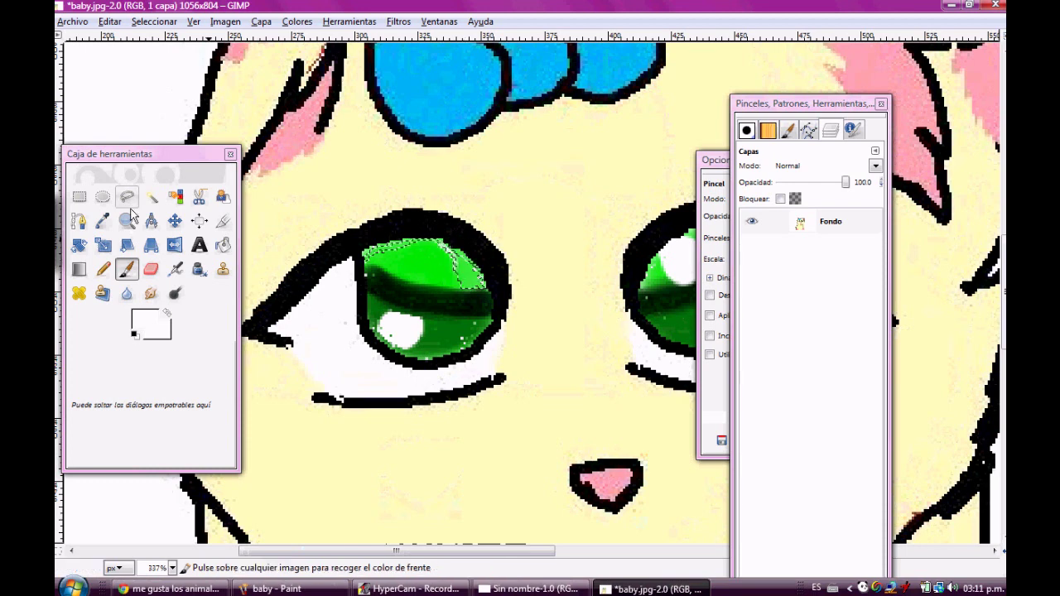
{"action": "key", "text": "f"}
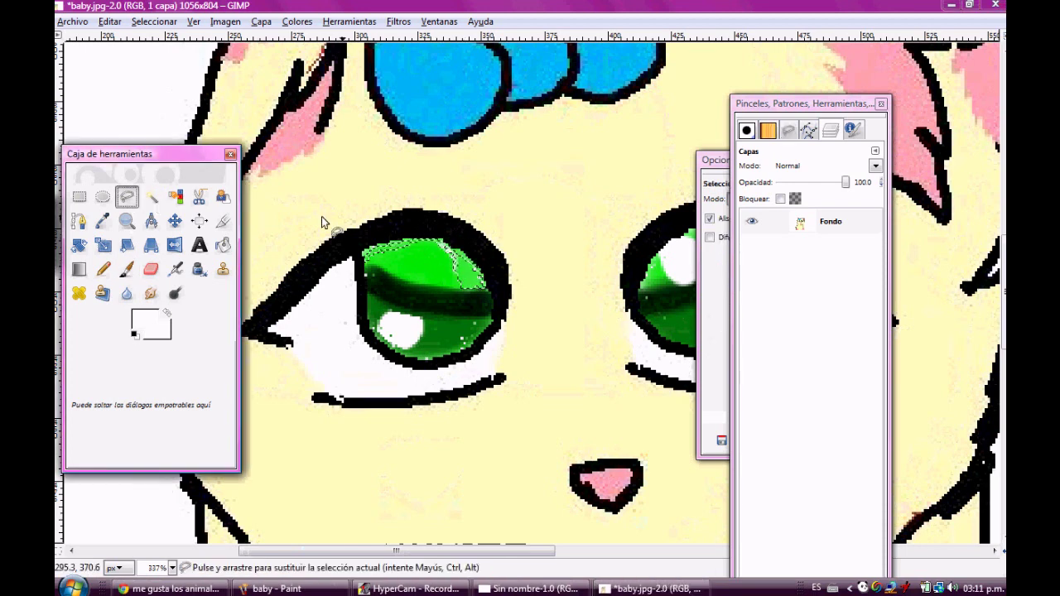
{"action": "left_click", "coordinate": [440, 240]}
{"action": "left_click", "coordinate": [457, 273]}
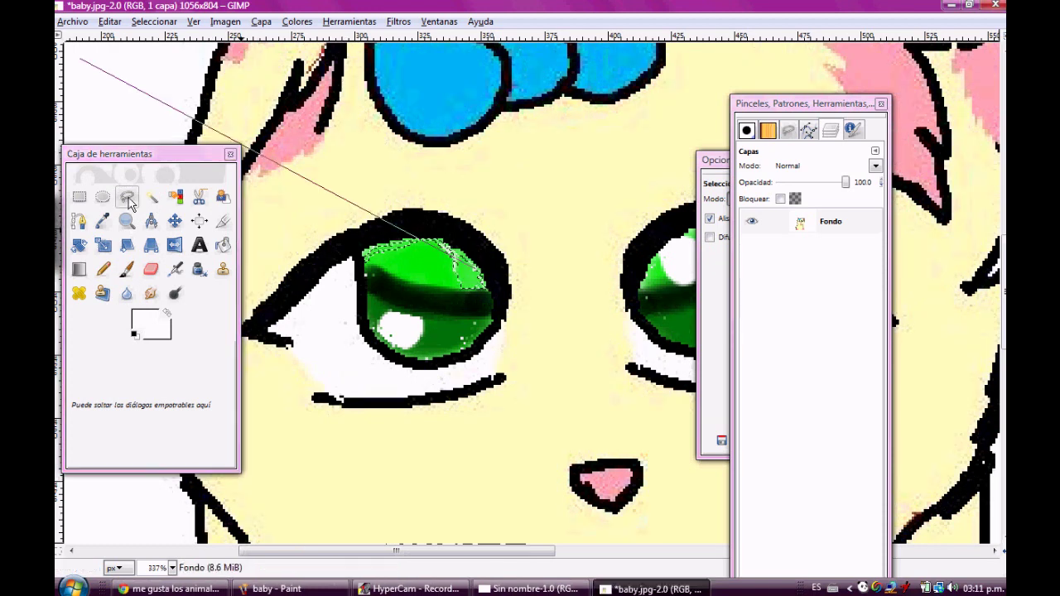
Step: Select the whole bright green area of the left iris with Fuzzy Select and paint a round white highlight in it with the Paintbrush
{"action": "left_click", "coordinate": [151, 197]}
{"action": "mouse_move", "coordinate": [484, 270]}
{"action": "left_mouse_down"}
{"action": "mouse_move", "coordinate": [464, 283]}
{"action": "mouse_move", "coordinate": [444, 257]}
{"action": "mouse_move", "coordinate": [421, 271]}
{"action": "mouse_move", "coordinate": [481, 282]}
{"action": "left_mouse_up"}
{"action": "left_click", "coordinate": [127, 220]}
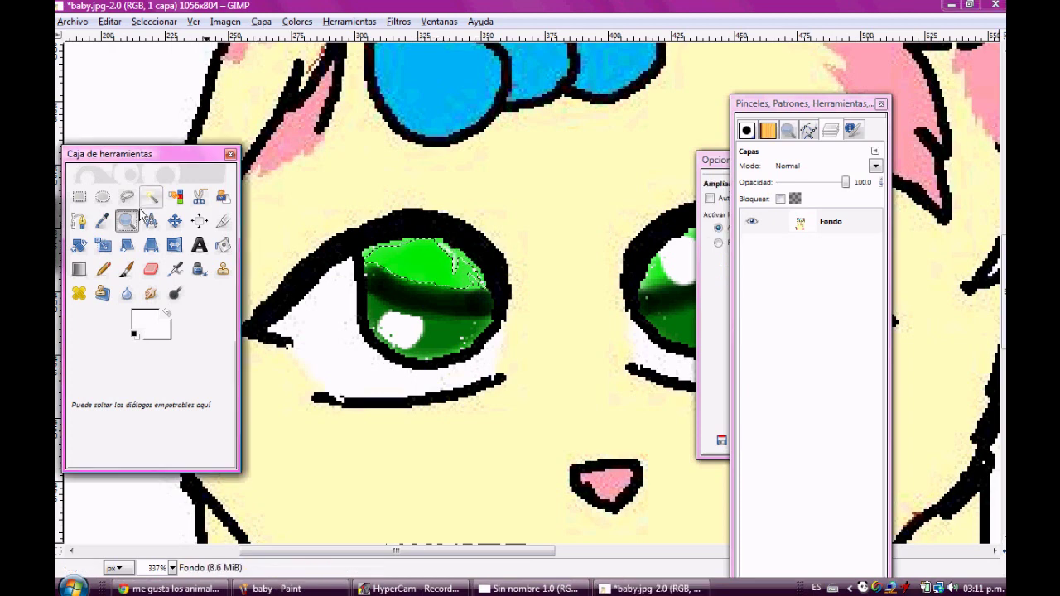
{"action": "key", "text": "p"}
{"action": "mouse_move", "coordinate": [446, 265]}
{"action": "left_mouse_down"}
{"action": "mouse_move", "coordinate": [431, 261]}
{"action": "mouse_move", "coordinate": [438, 283]}
{"action": "left_mouse_up"}
{"action": "left_click", "coordinate": [441, 280]}
Step: Select the white background around the character with Fuzzy Select
{"action": "left_click", "coordinate": [130, 219]}
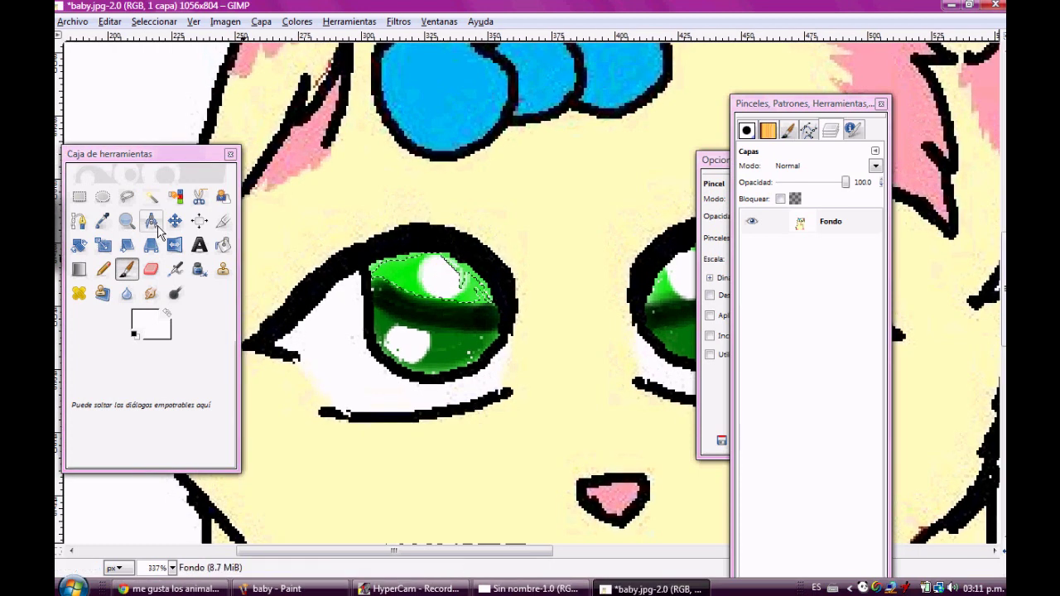
{"action": "left_click", "coordinate": [719, 243]}
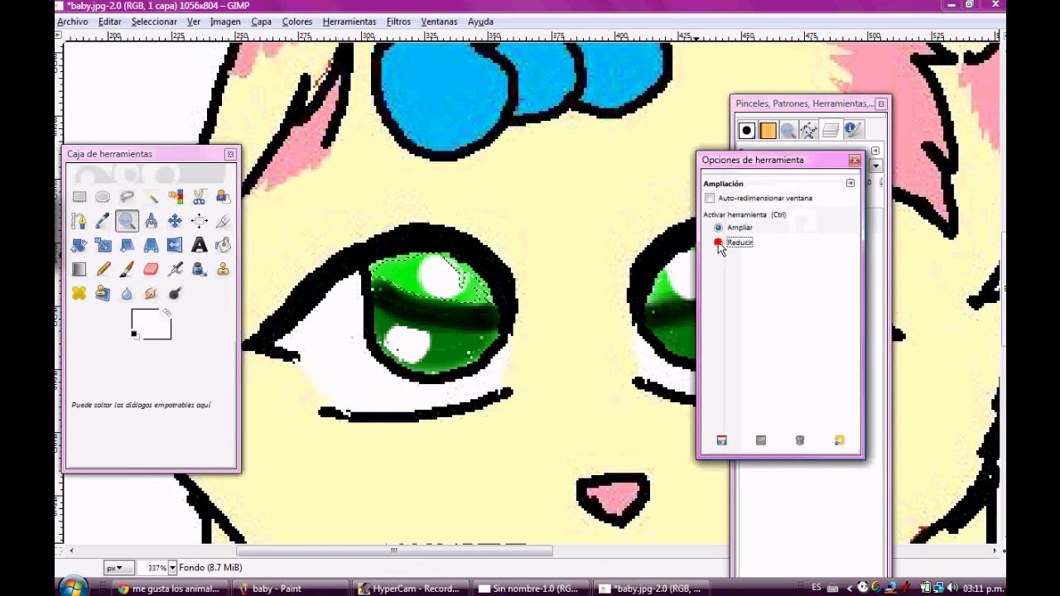
{"action": "left_click_drag", "start_coordinate": [588, 287], "coordinate": [606, 300]}
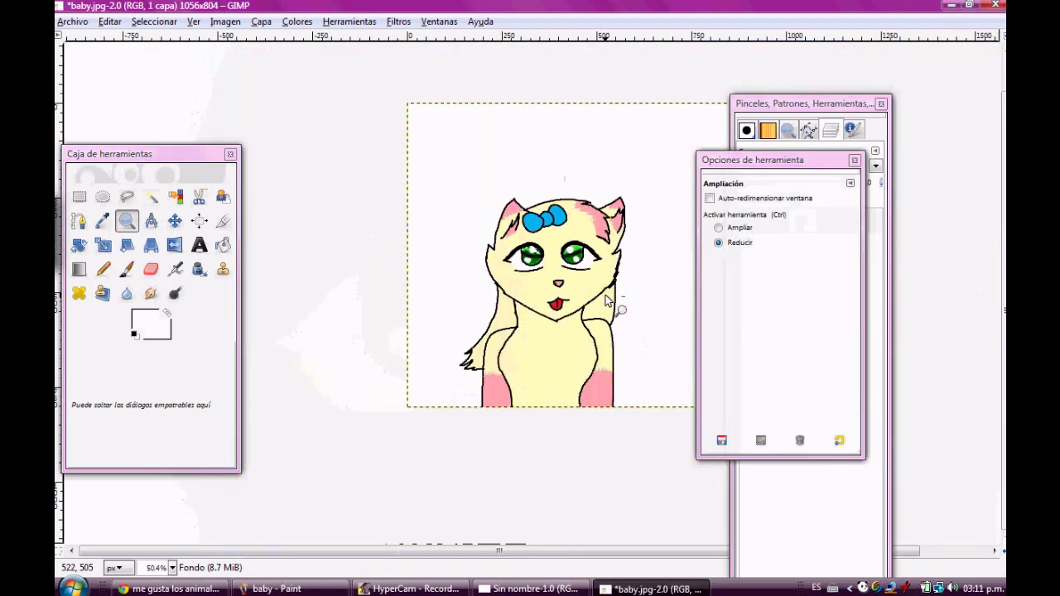
{"action": "left_click", "coordinate": [150, 199]}
{"action": "left_click", "coordinate": [458, 142]}
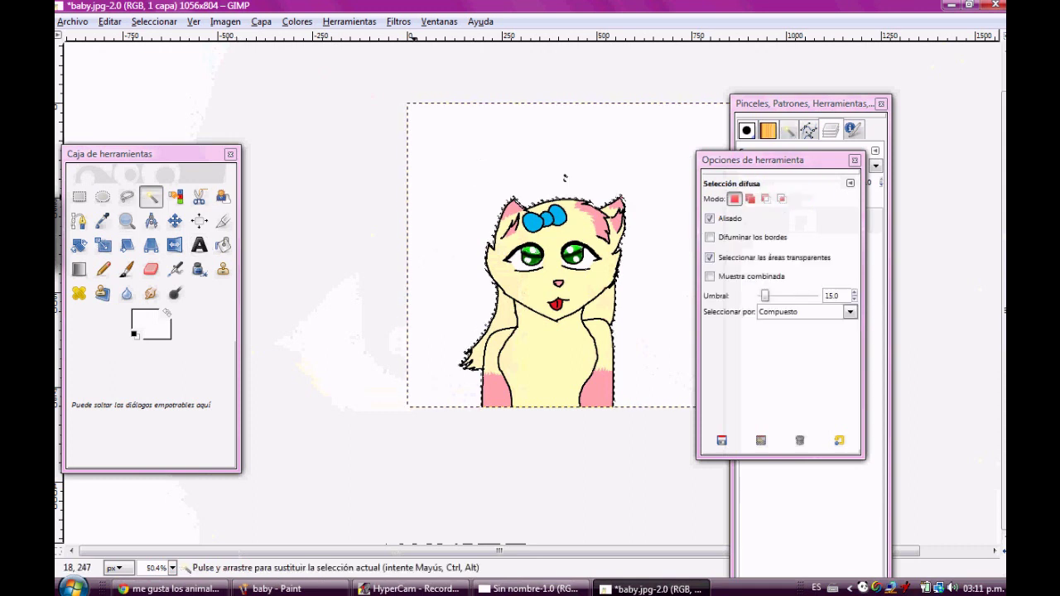
Step: Activate the Blend tool and set the foreground colour to pink (ff89ff) for a pink-to-white gradient
{"action": "key", "text": "l"}
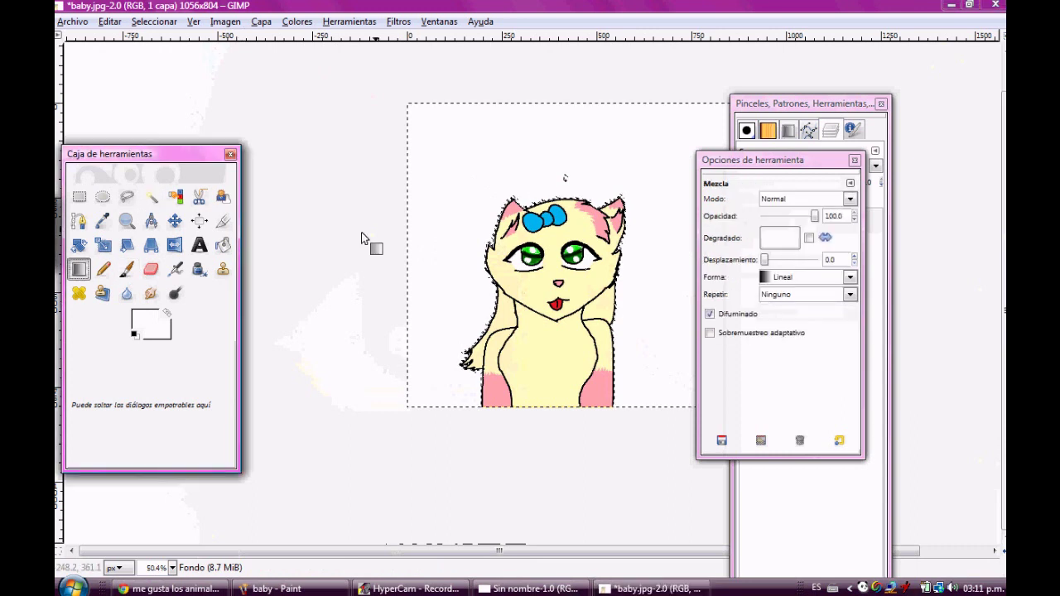
{"action": "left_click", "coordinate": [791, 279]}
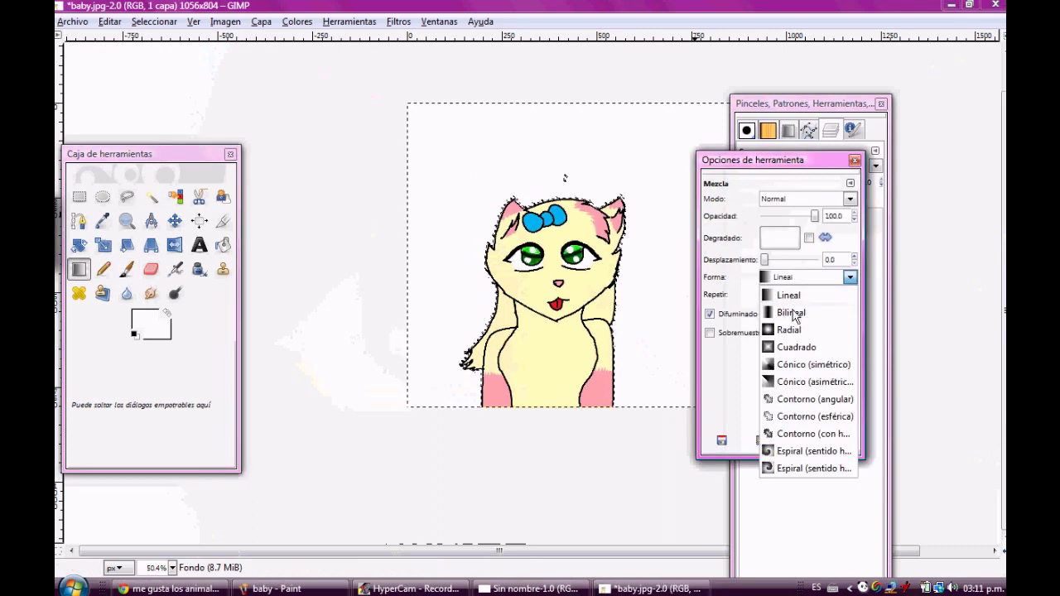
{"action": "left_click", "coordinate": [172, 327]}
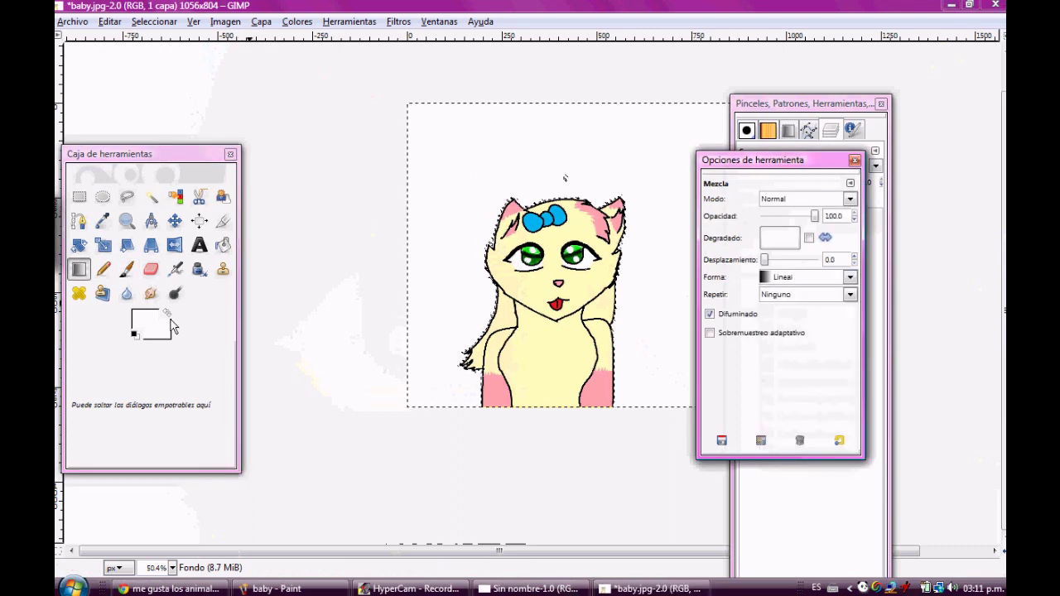
{"action": "left_click", "coordinate": [145, 319]}
{"action": "left_click", "coordinate": [895, 349]}
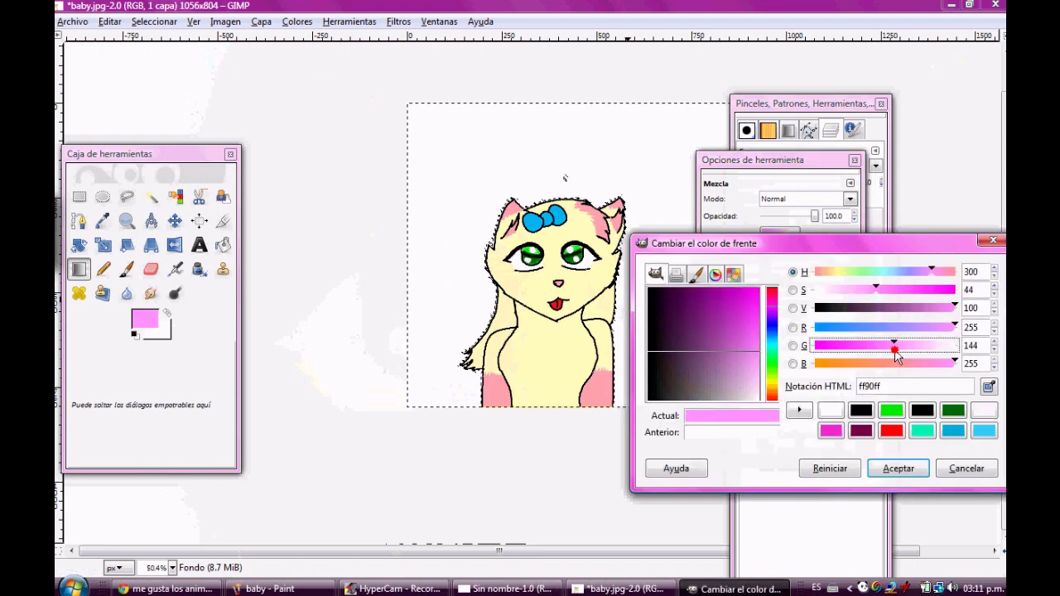
{"action": "left_click_drag", "start_coordinate": [895, 348], "coordinate": [890, 349]}
{"action": "left_click", "coordinate": [900, 470]}
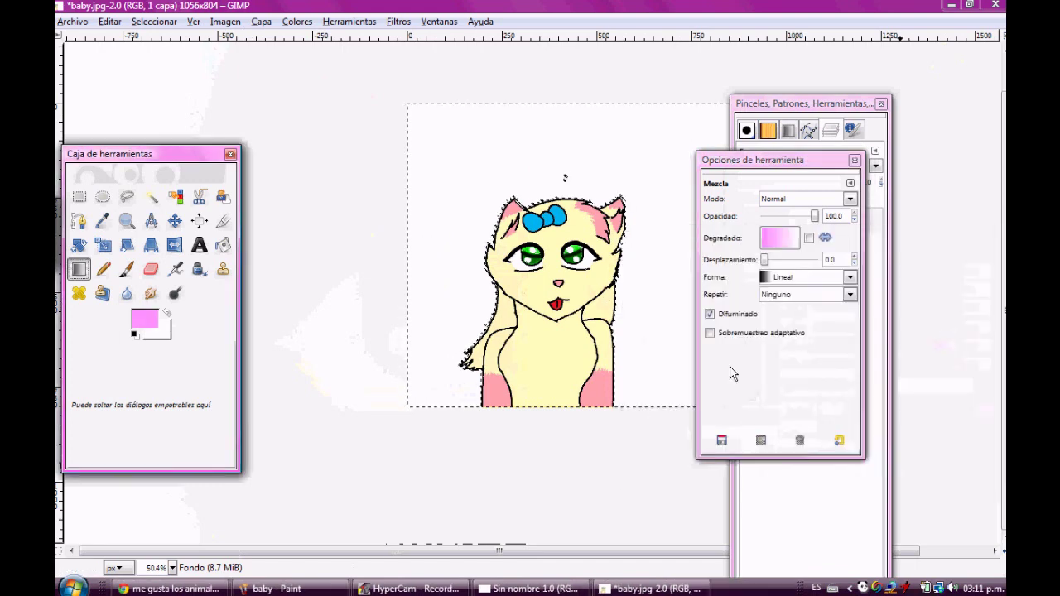
Step: Fill the selected background with a square (Cuadrado) pink-to-white gradient running from its upper-left corner to the lower right
{"action": "left_click", "coordinate": [808, 276]}
{"action": "left_click", "coordinate": [775, 348]}
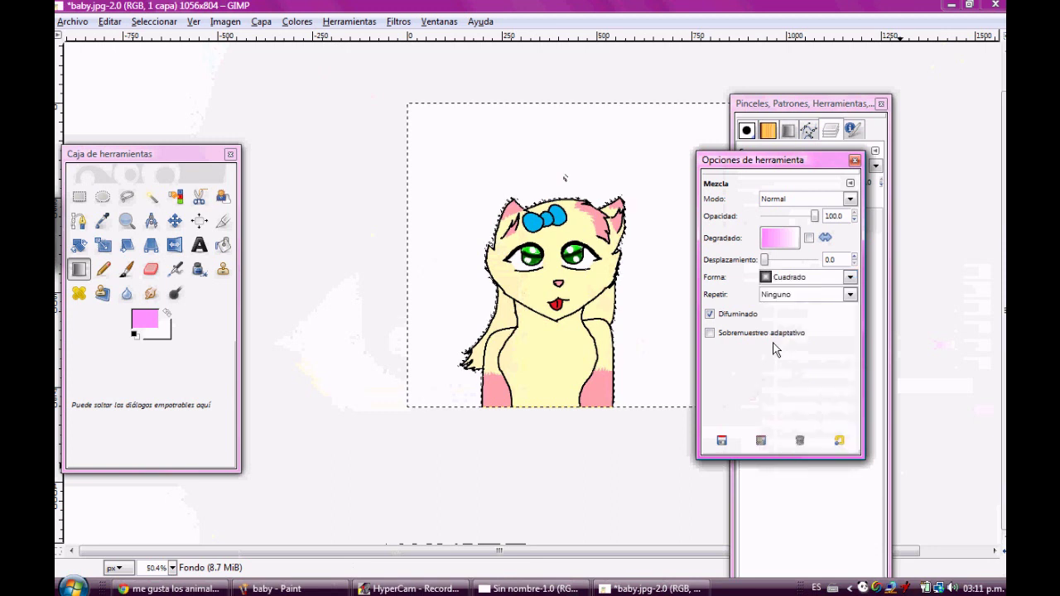
{"action": "left_click_drag", "start_coordinate": [534, 127], "coordinate": [636, 191]}
{"action": "left_click_drag", "start_coordinate": [446, 132], "coordinate": [880, 437]}
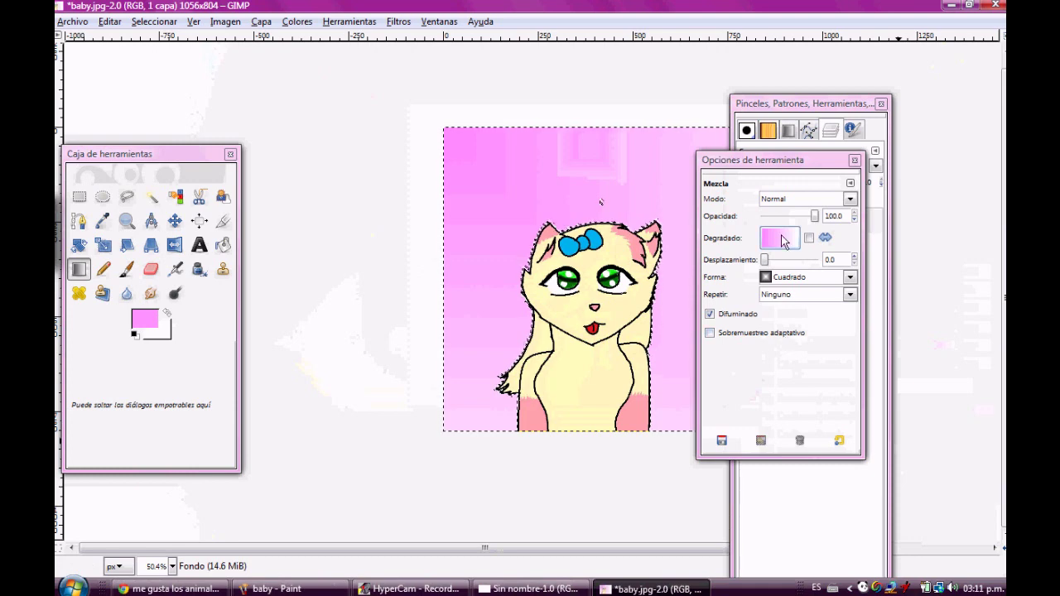
Step: Fill the selected background with a Radial pink-to-white gradient starting near its upper-left corner
{"action": "left_click", "coordinate": [784, 277]}
{"action": "left_click", "coordinate": [788, 330]}
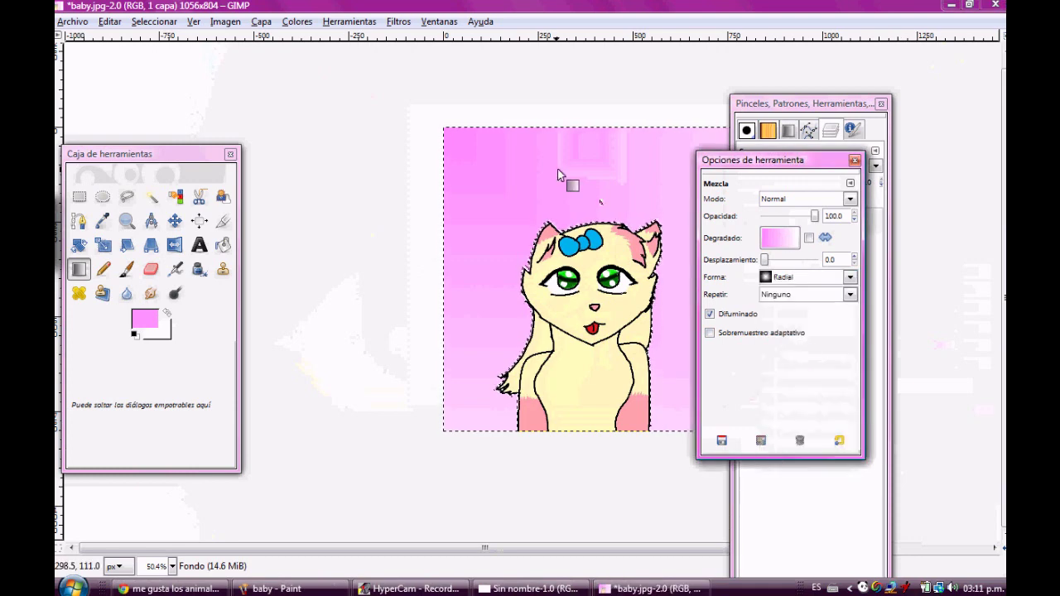
{"action": "left_click_drag", "start_coordinate": [485, 163], "coordinate": [598, 212]}
Step: Move the floating tool windows off the canvas's far side and fill the background with a spiral (Espiral) pink-to-white gradient
{"action": "left_click_drag", "start_coordinate": [771, 155], "coordinate": [547, 204]}
{"action": "left_click_drag", "start_coordinate": [775, 106], "coordinate": [897, 116]}
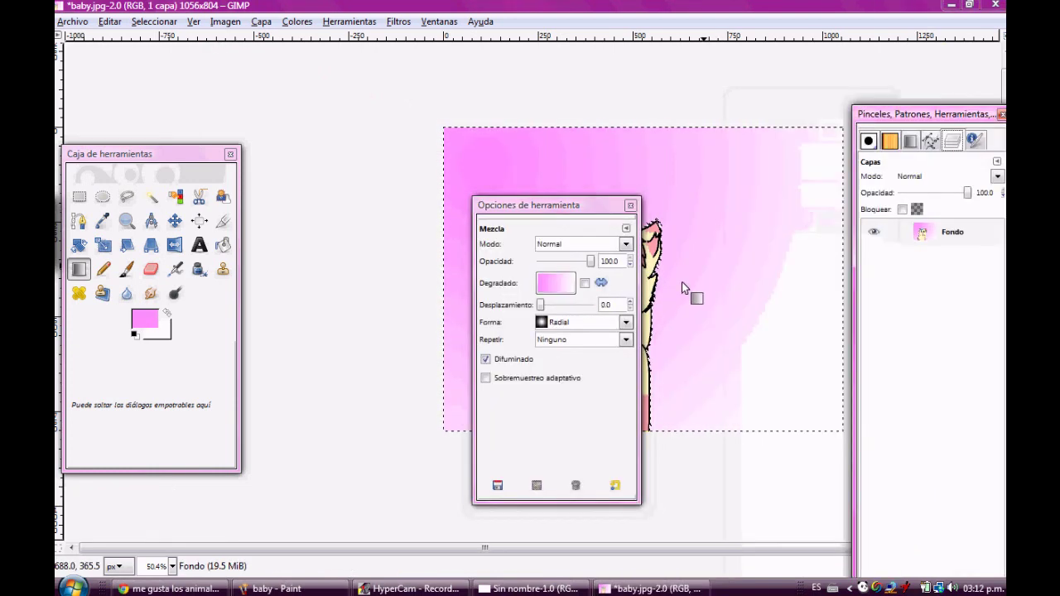
{"action": "left_click", "coordinate": [608, 322]}
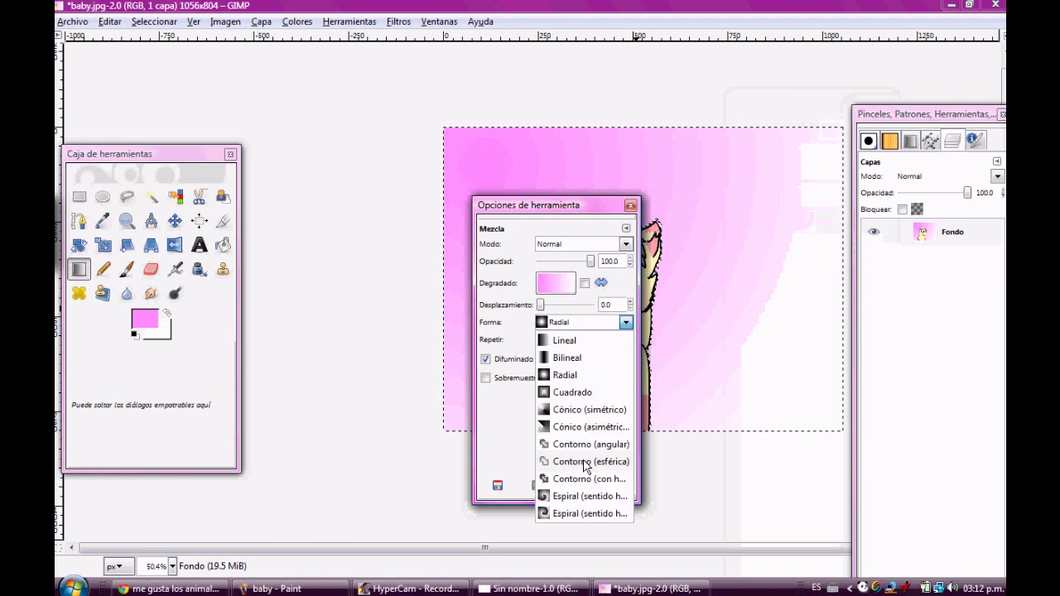
{"action": "left_click", "coordinate": [588, 496]}
{"action": "left_click_drag", "start_coordinate": [672, 300], "coordinate": [751, 270]}
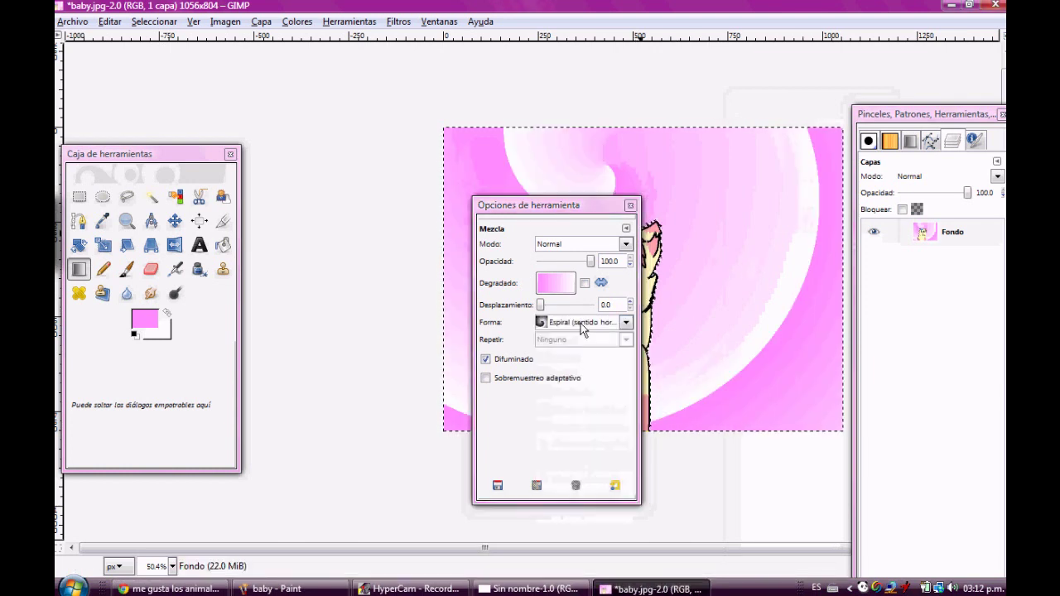
Step: Fill the selected background with a contour-shaped (Contorno, con ho...) pink-to-white gradient
{"action": "left_click", "coordinate": [582, 324]}
{"action": "left_click", "coordinate": [579, 479]}
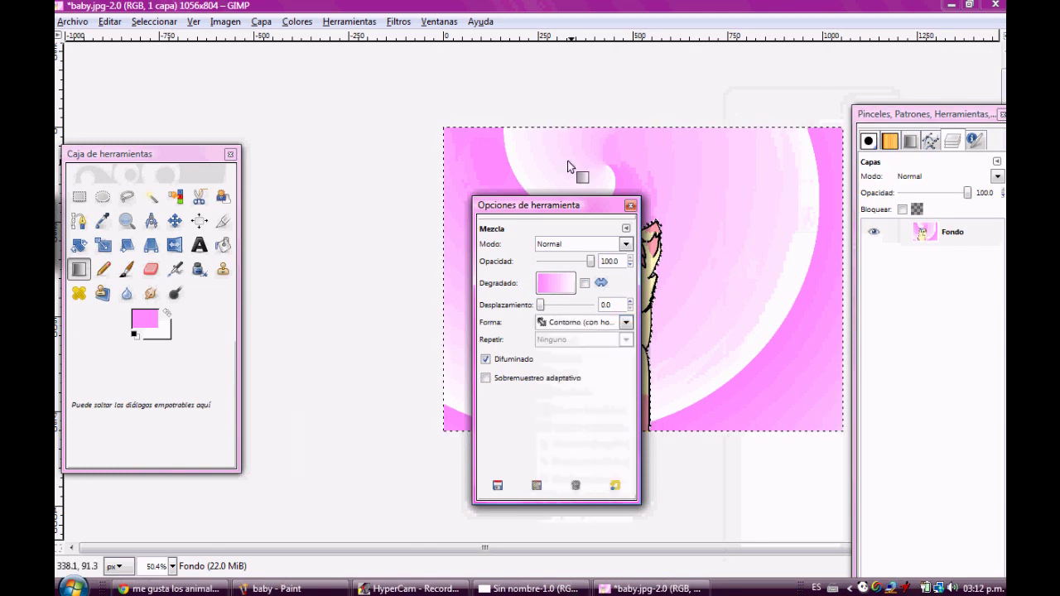
{"action": "left_click_drag", "start_coordinate": [568, 162], "coordinate": [589, 148]}
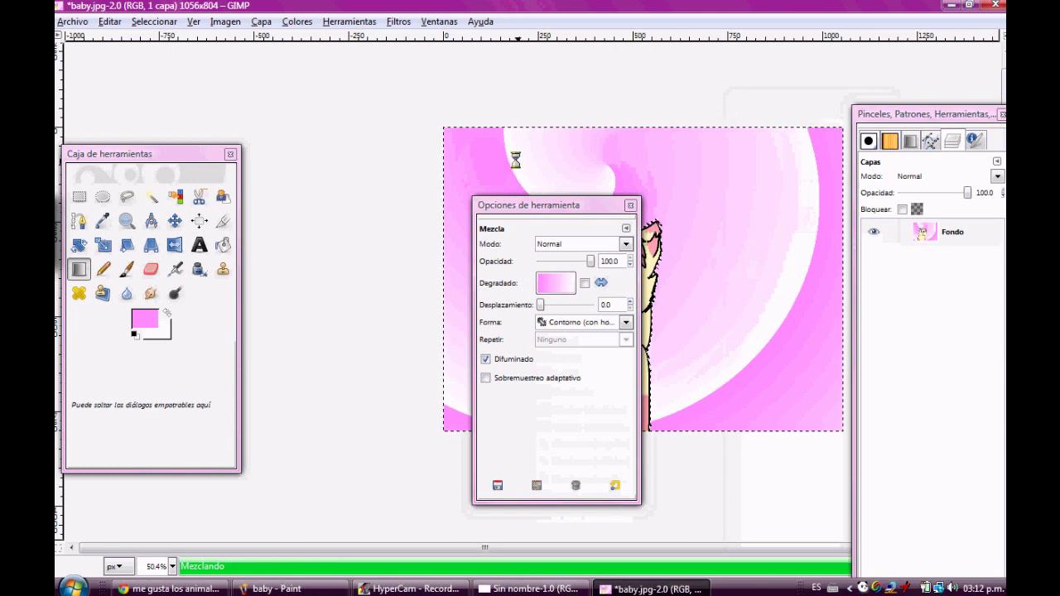
Step: Fill the background with a diagonal linear (Lineal) pink-to-white gradient and move the tool options window off the character
{"action": "left_click", "coordinate": [584, 323]}
{"action": "left_click", "coordinate": [563, 340]}
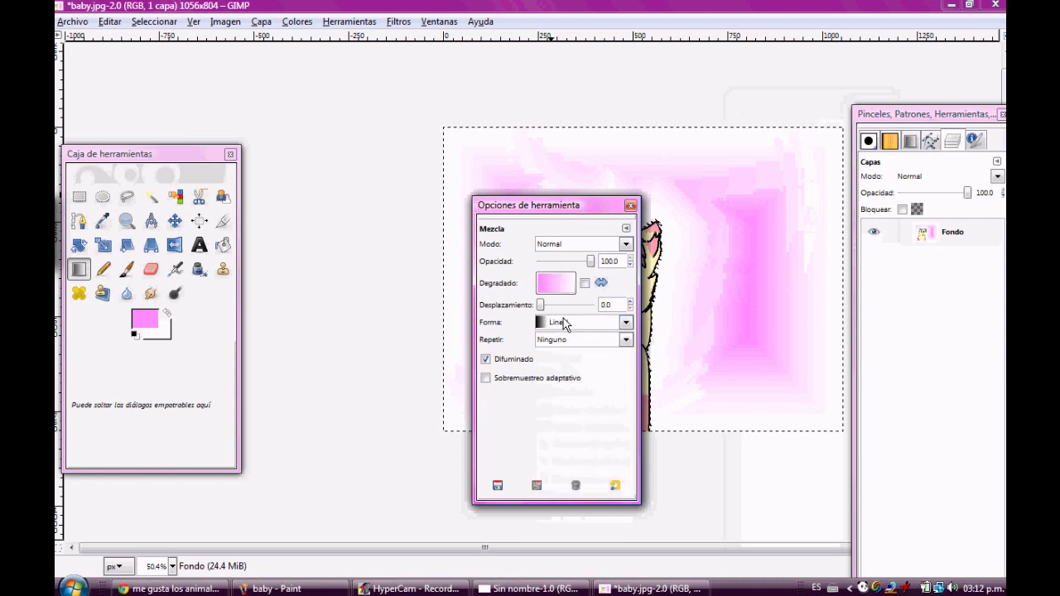
{"action": "left_click_drag", "start_coordinate": [590, 238], "coordinate": [886, 449]}
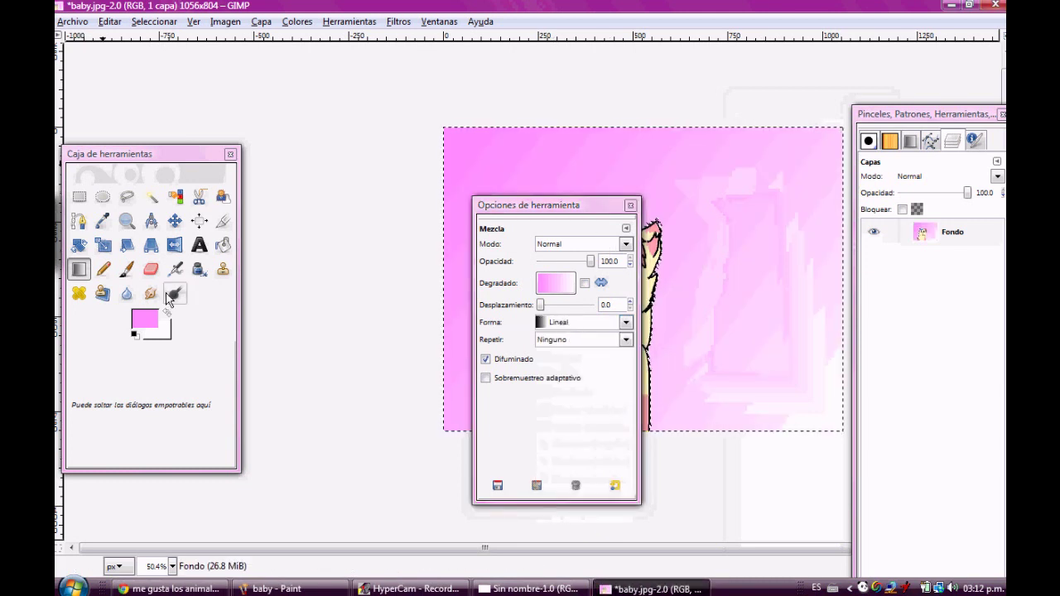
{"action": "left_click", "coordinate": [510, 209]}
{"action": "left_click_drag", "start_coordinate": [511, 212], "coordinate": [339, 85]}
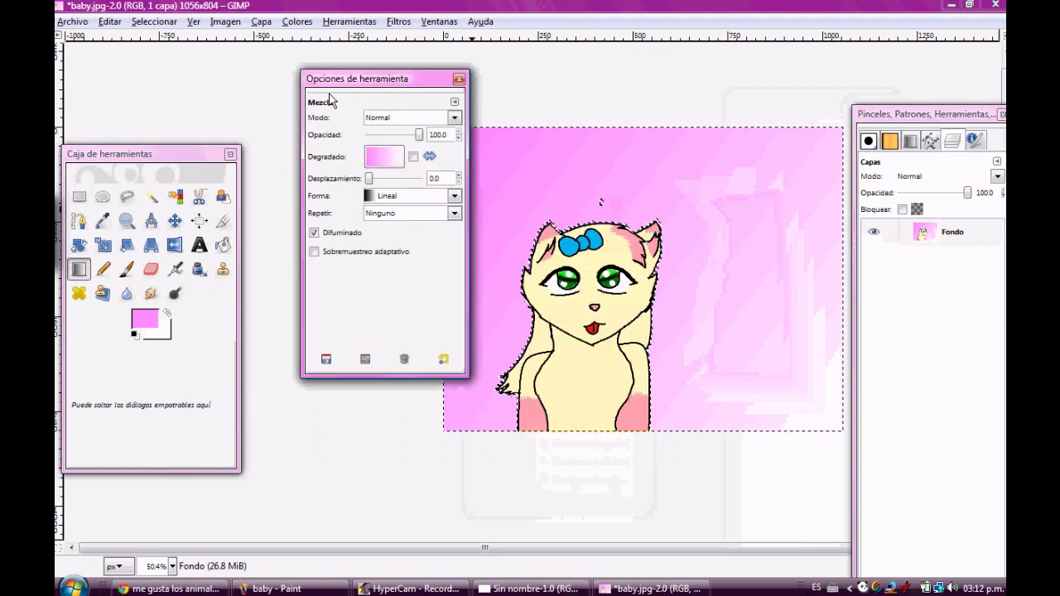
{"action": "key", "text": "t"}
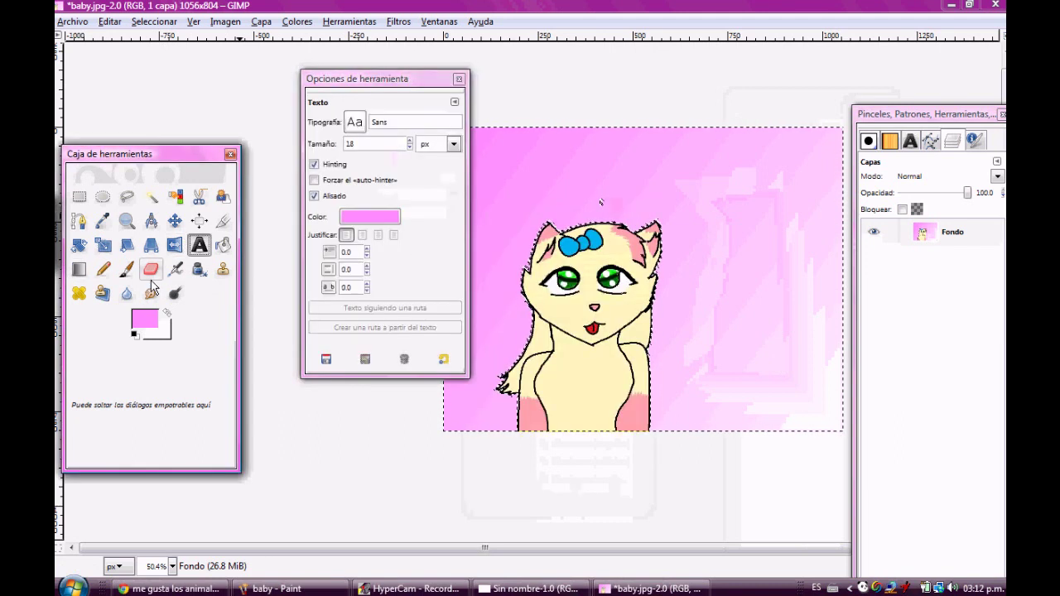
{"action": "left_click", "coordinate": [174, 219]}
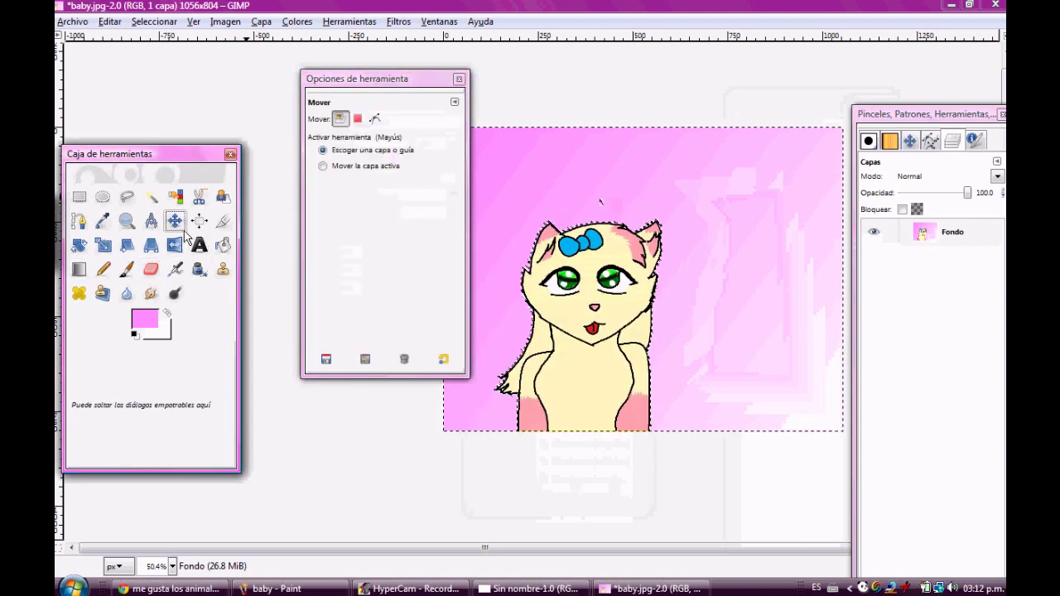
{"action": "left_click", "coordinate": [150, 270]}
{"action": "left_click", "coordinate": [175, 270]}
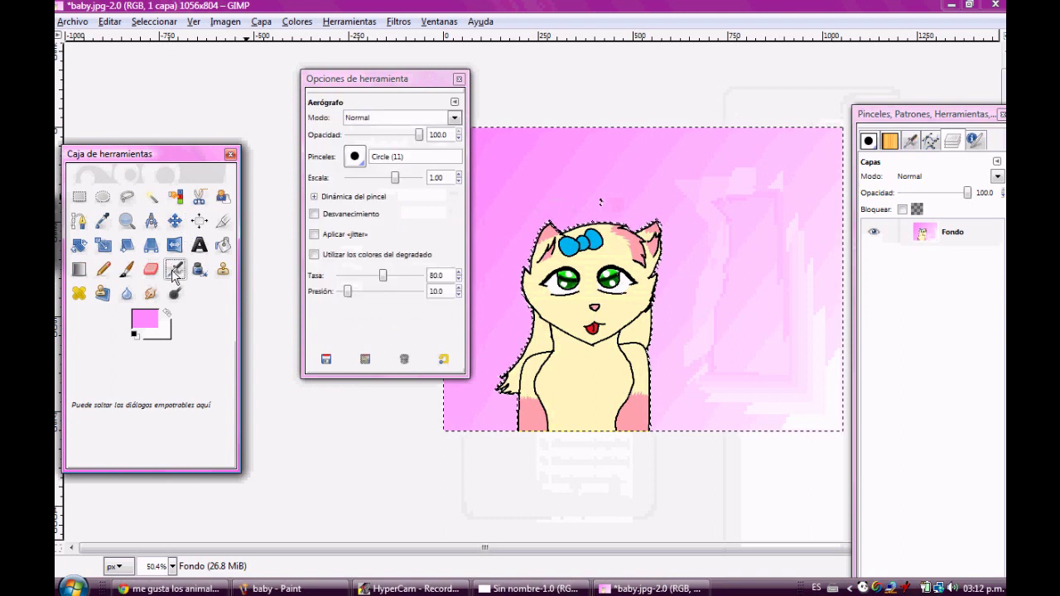
Step: Set the foreground colour to black and handwrite "Feline" with the Paintbrush on the pink background beside the character's head
{"action": "left_click", "coordinate": [127, 270]}
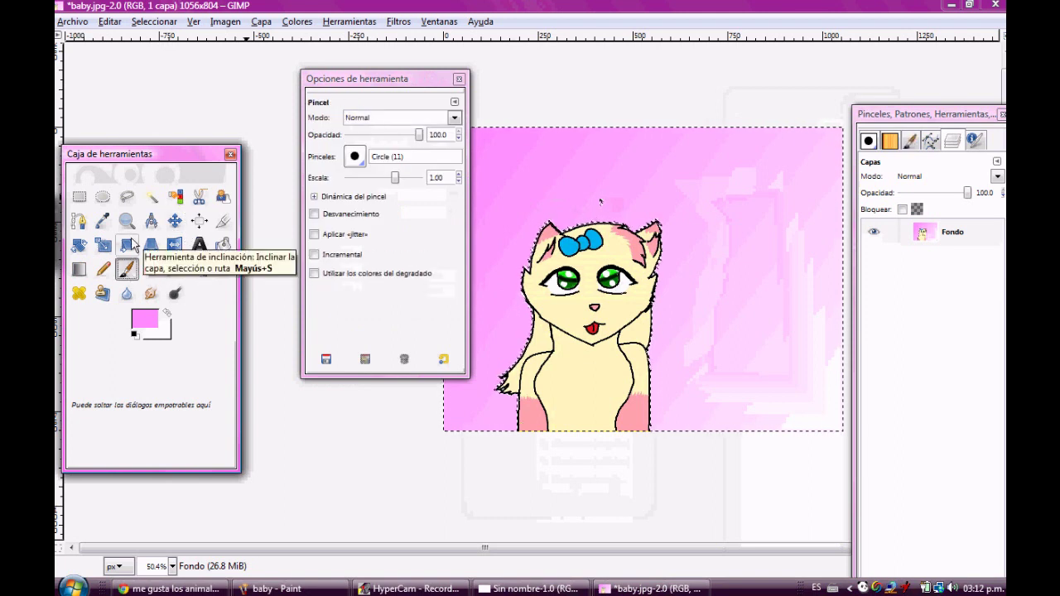
{"action": "left_click", "coordinate": [156, 319]}
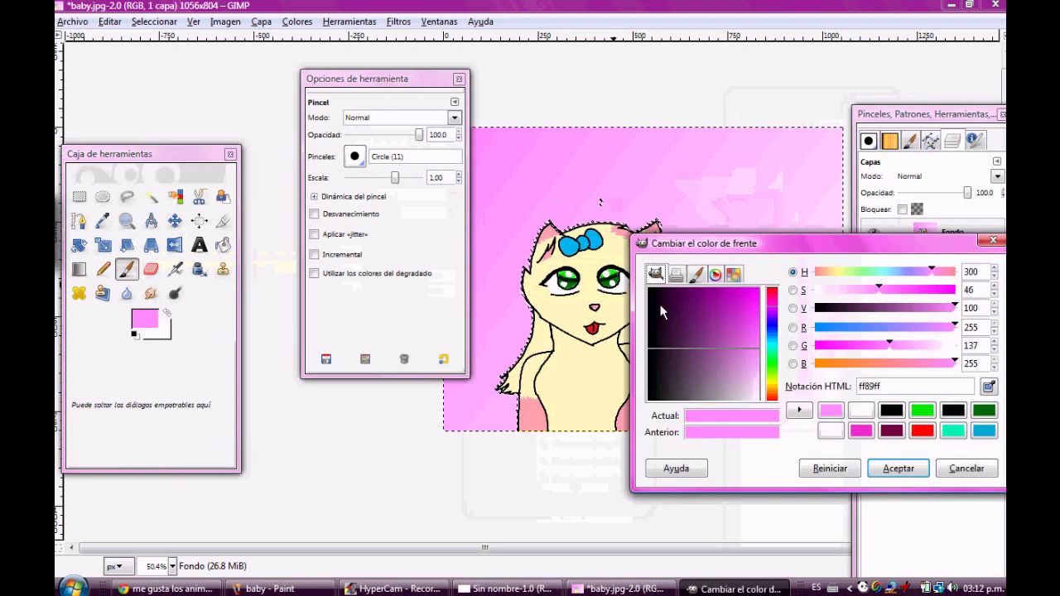
{"action": "left_click_drag", "start_coordinate": [661, 312], "coordinate": [649, 401]}
{"action": "left_click", "coordinate": [898, 468]}
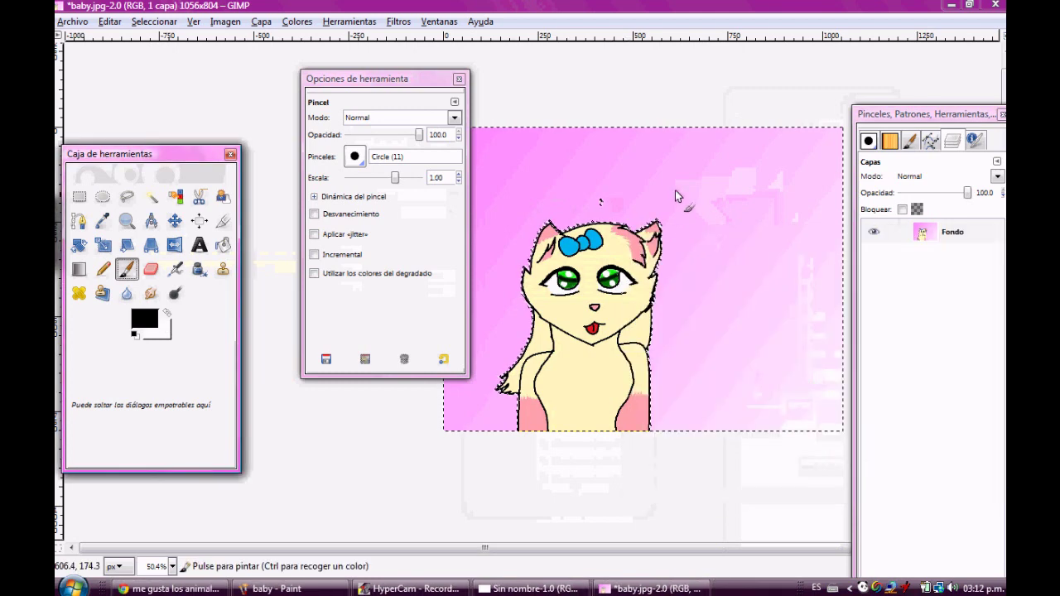
{"action": "left_click", "coordinate": [710, 196]}
{"action": "mouse_move", "coordinate": [712, 194]}
{"action": "left_mouse_down"}
{"action": "mouse_move", "coordinate": [707, 235]}
{"action": "mouse_move", "coordinate": [749, 230]}
{"action": "mouse_move", "coordinate": [824, 174]}
{"action": "left_mouse_up"}
{"action": "left_click", "coordinate": [771, 192]}
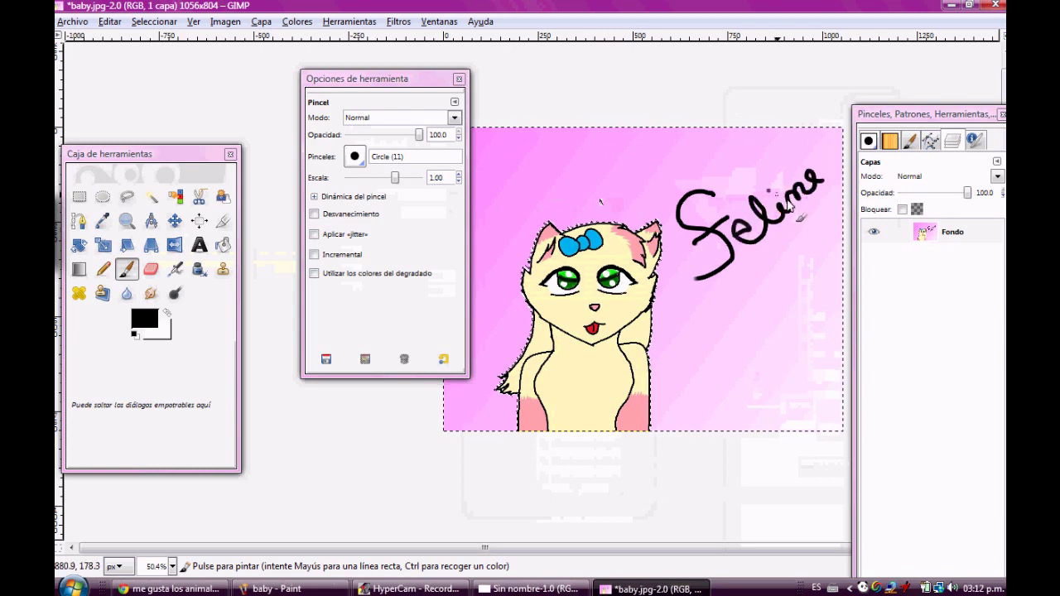
Step: Handwrite the character's name in black beneath "Feline", undoing the first attempt and writing it again
{"action": "mouse_move", "coordinate": [725, 302]}
{"action": "left_mouse_down"}
{"action": "mouse_move", "coordinate": [749, 284]}
{"action": "mouse_move", "coordinate": [779, 312]}
{"action": "left_mouse_up"}
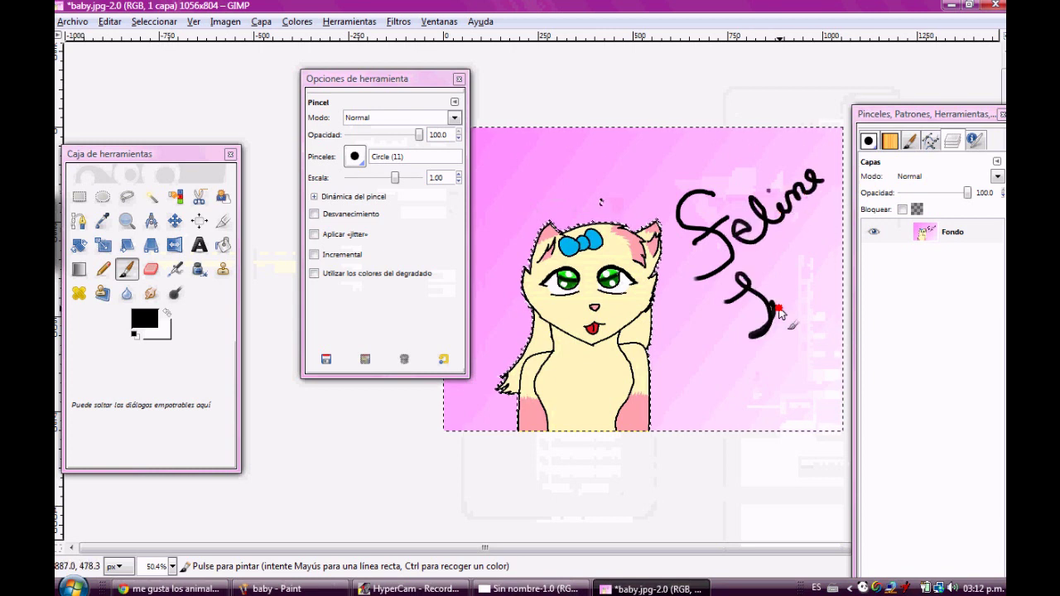
{"action": "key", "text": "ctrl"}
{"action": "key", "text": "ctrl+z"}
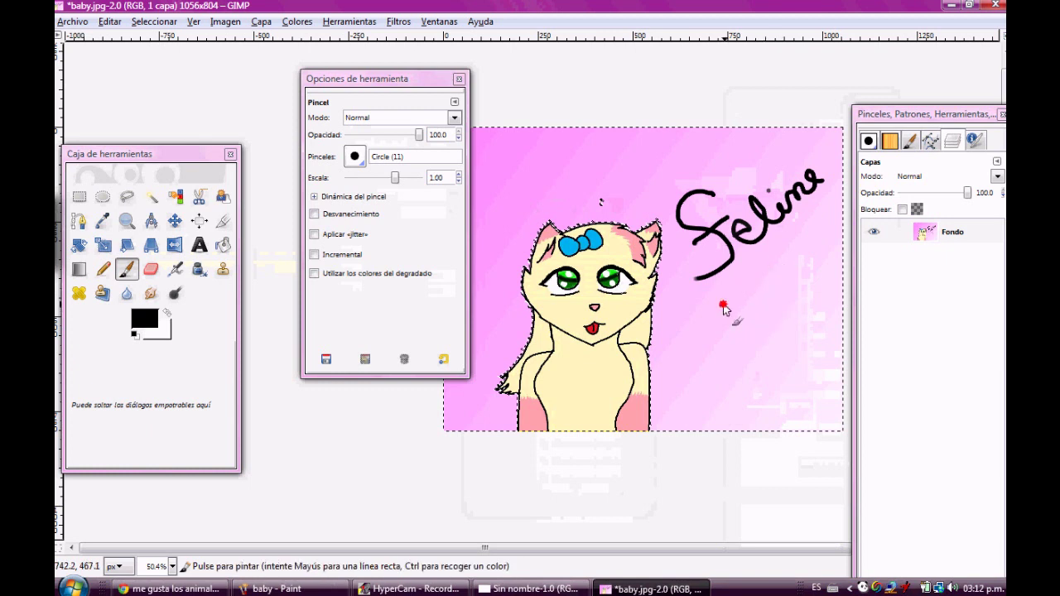
{"action": "mouse_move", "coordinate": [723, 305]}
{"action": "left_mouse_down"}
{"action": "mouse_move", "coordinate": [758, 333]}
{"action": "mouse_move", "coordinate": [794, 285]}
{"action": "mouse_move", "coordinate": [843, 267]}
{"action": "left_mouse_up"}
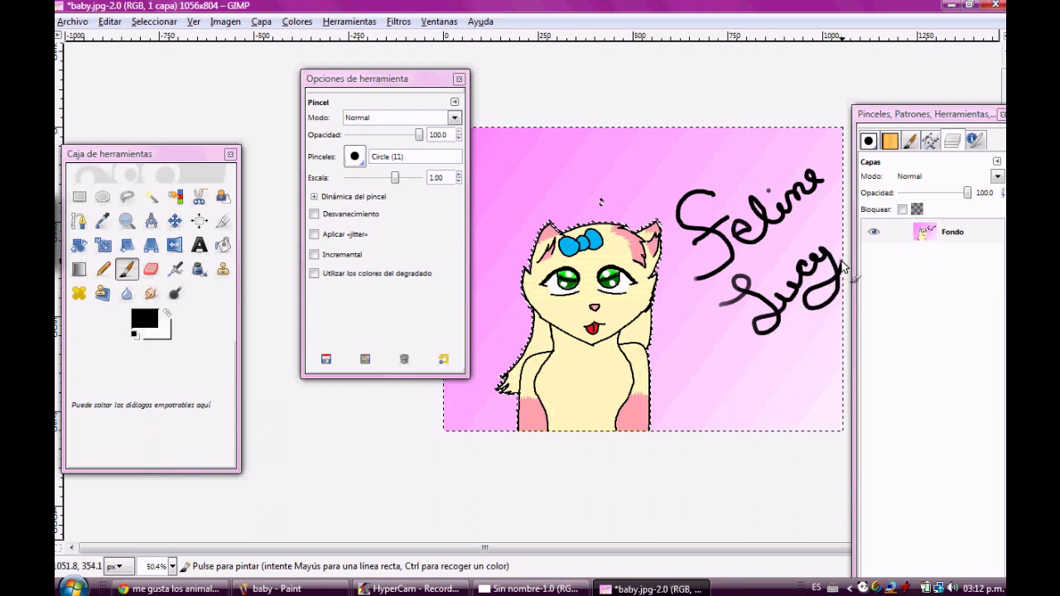